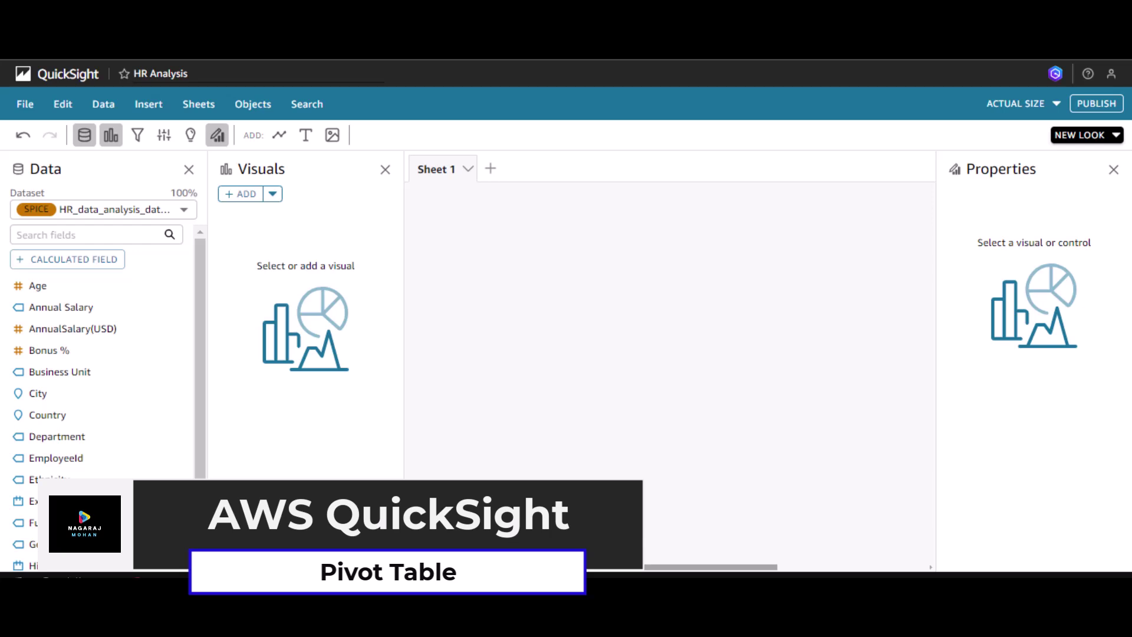
Step: Add a pivot table visual and put AnnualSalary(USD) in its values
click(272, 194)
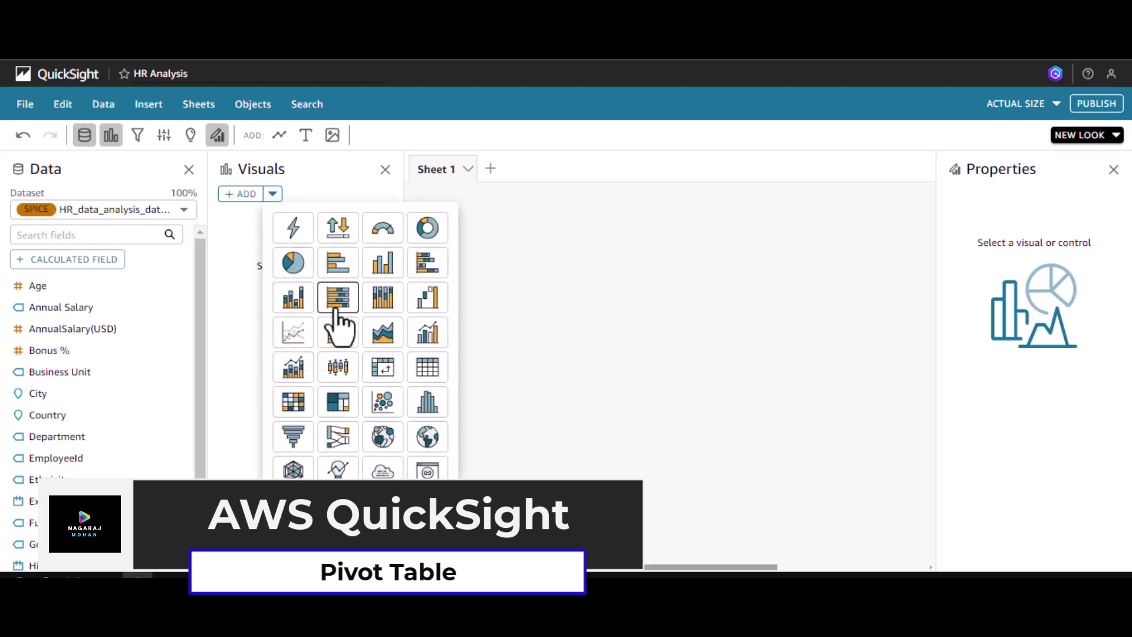
click(382, 368)
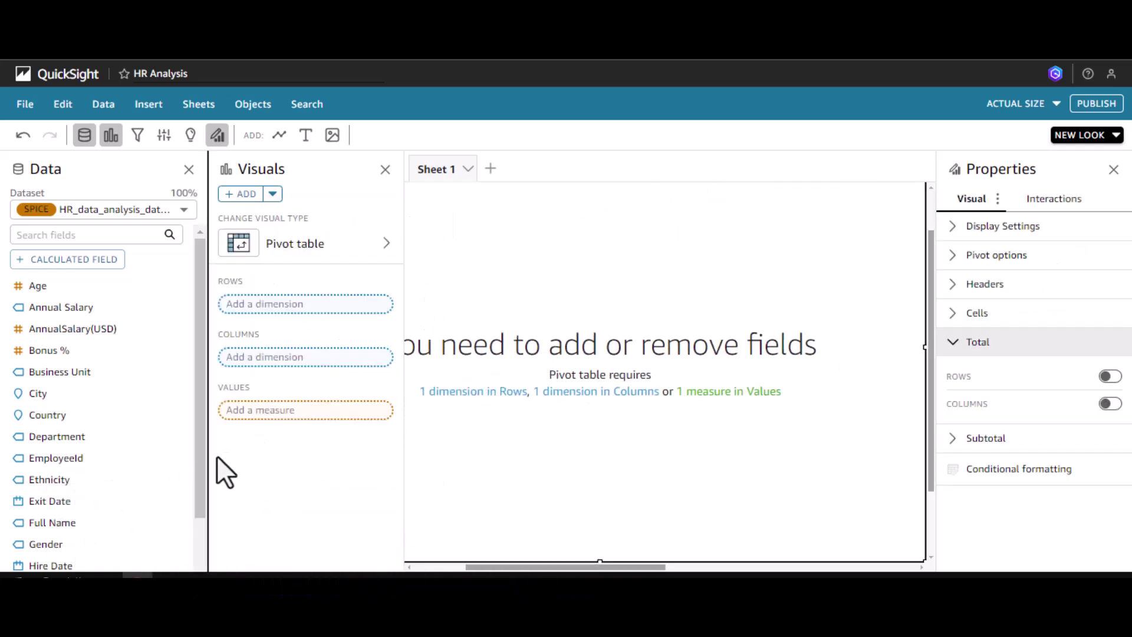
drag(198, 427, 210, 469)
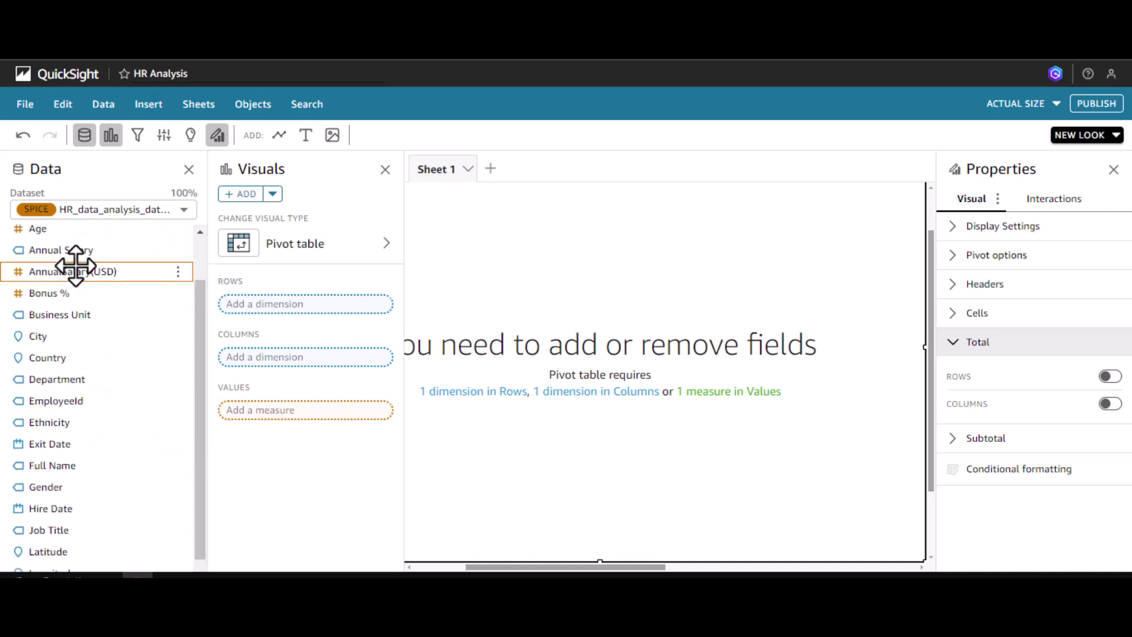
drag(104, 281, 276, 413)
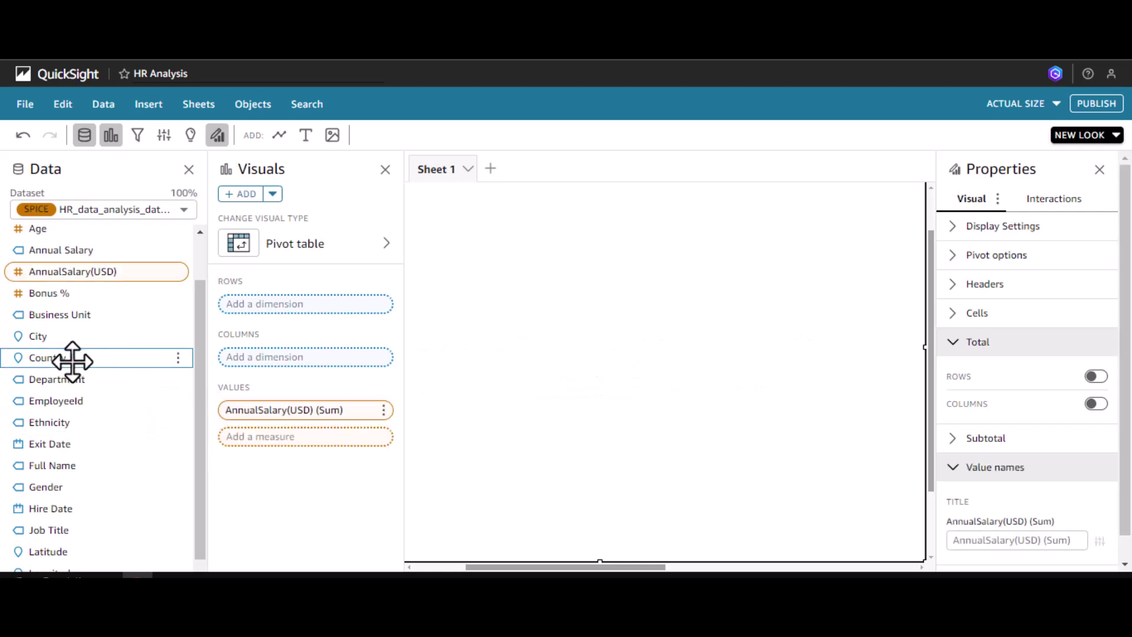
Step: Add Department to the pivot table's rows and bring the whole table into view
drag(95, 377, 273, 311)
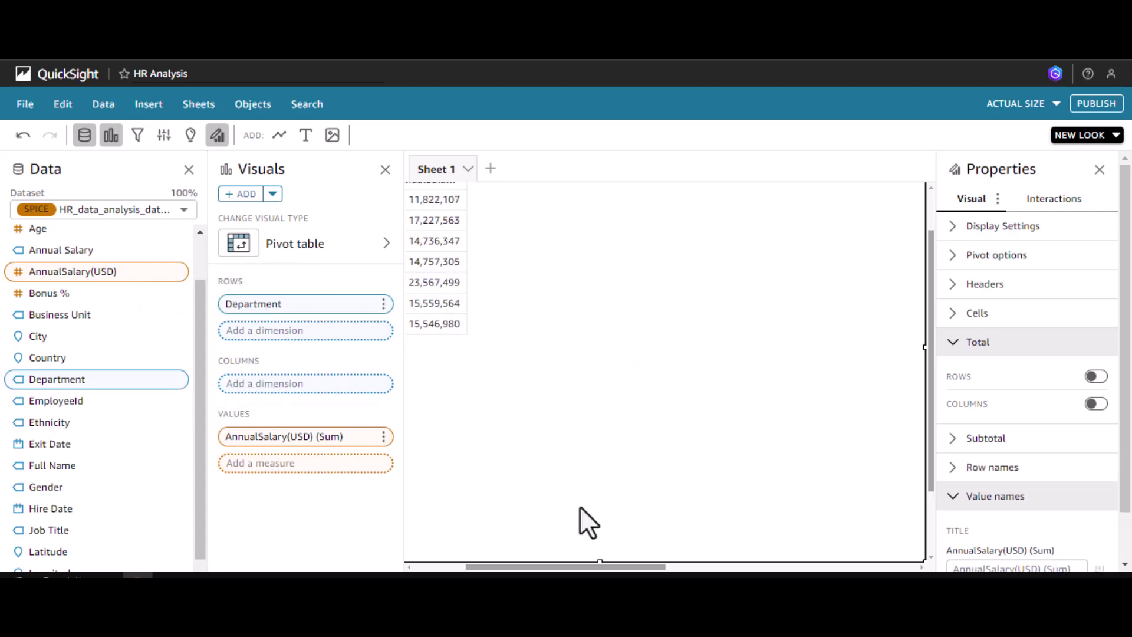
drag(646, 571, 545, 571)
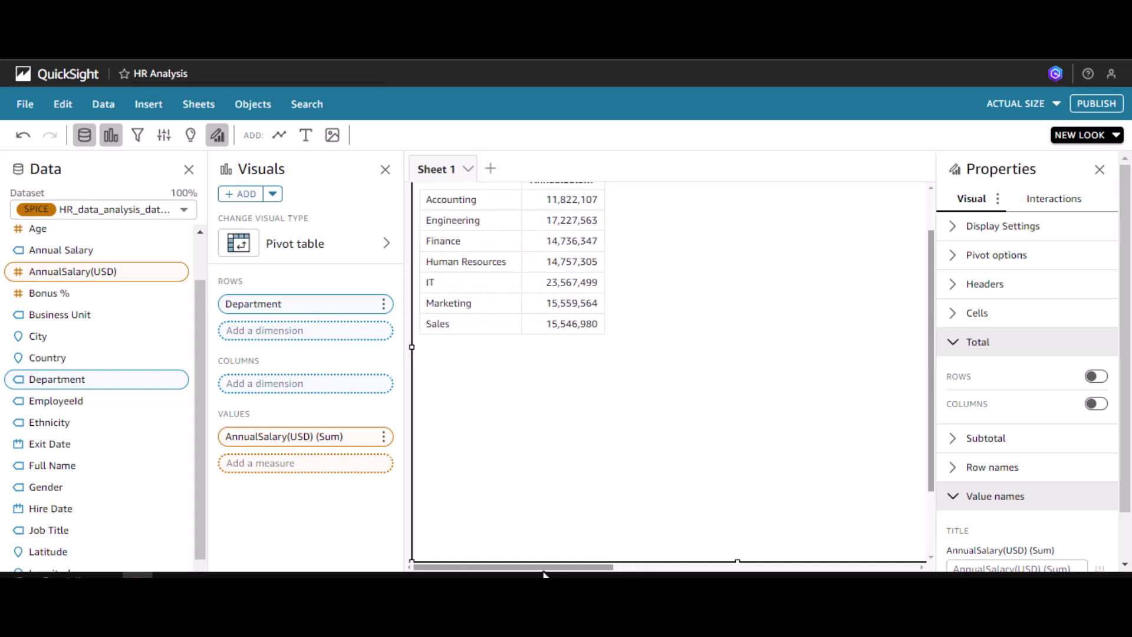
drag(928, 326, 930, 288)
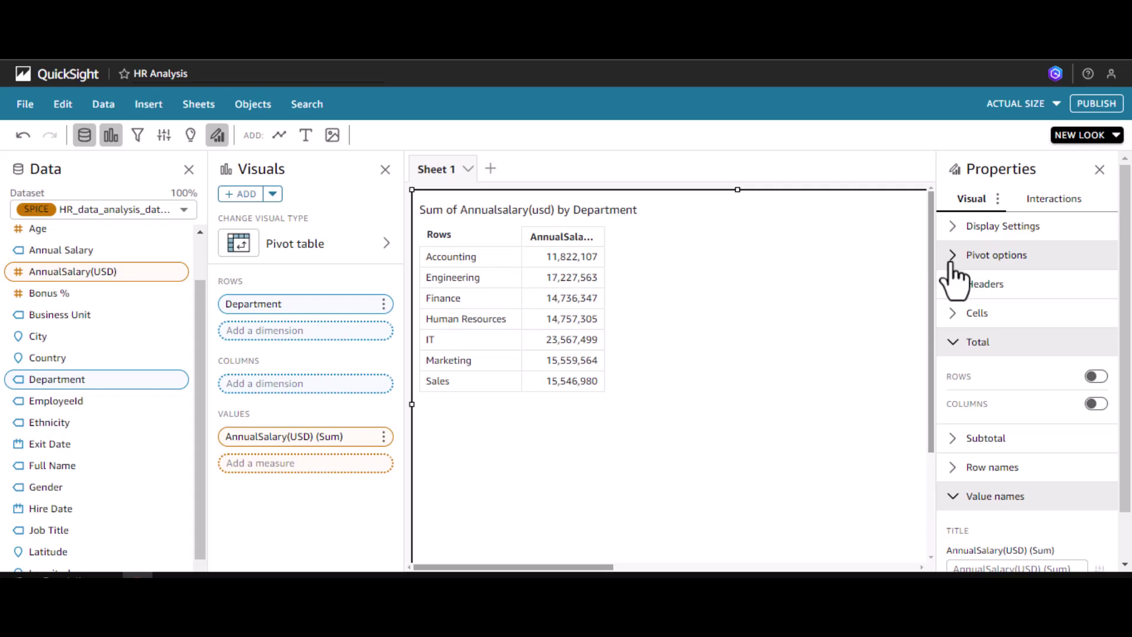
click(955, 345)
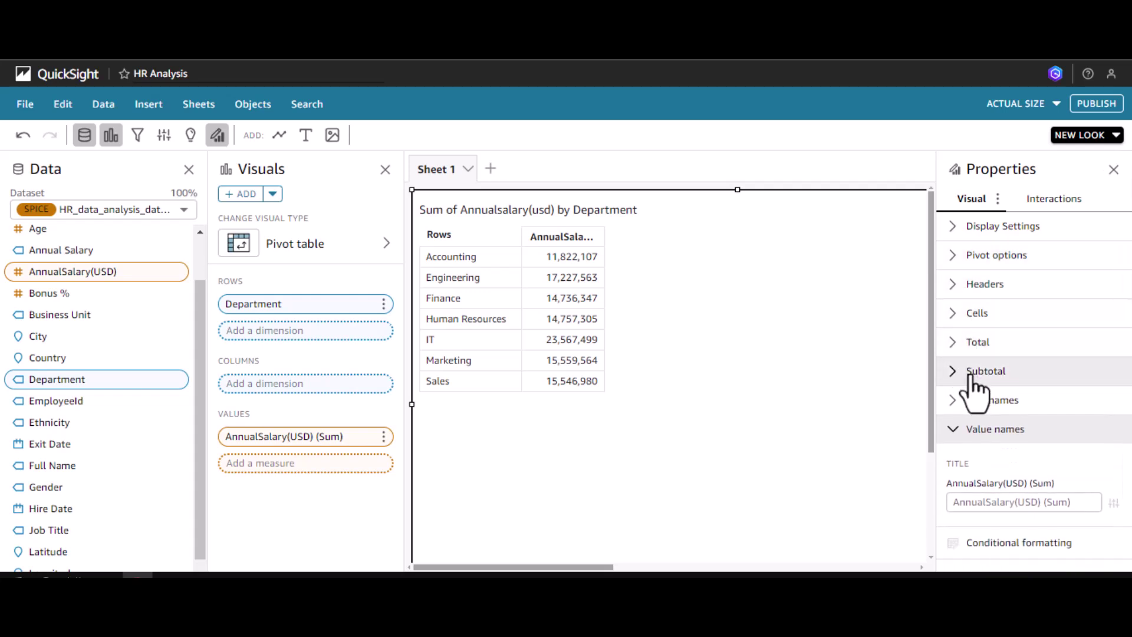
click(953, 343)
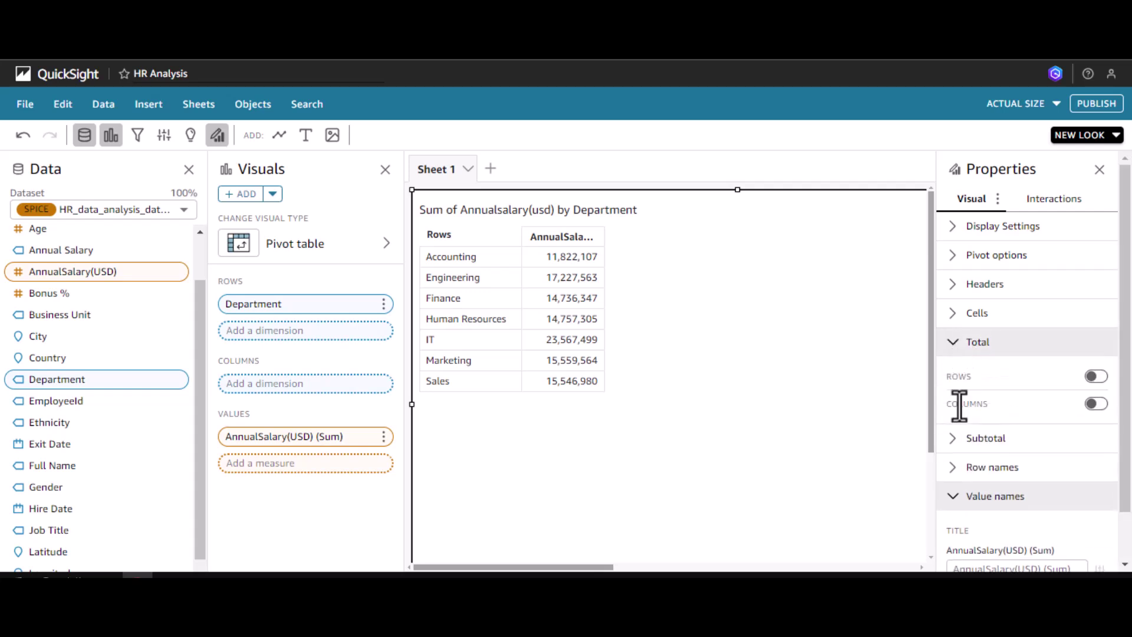
click(956, 348)
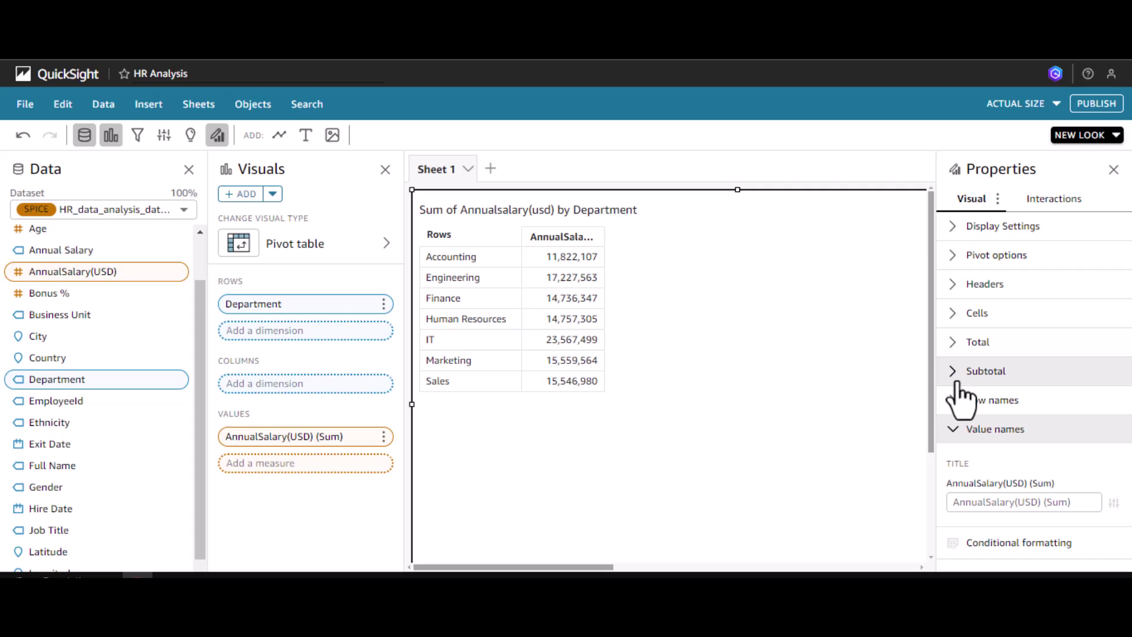
click(955, 377)
click(952, 377)
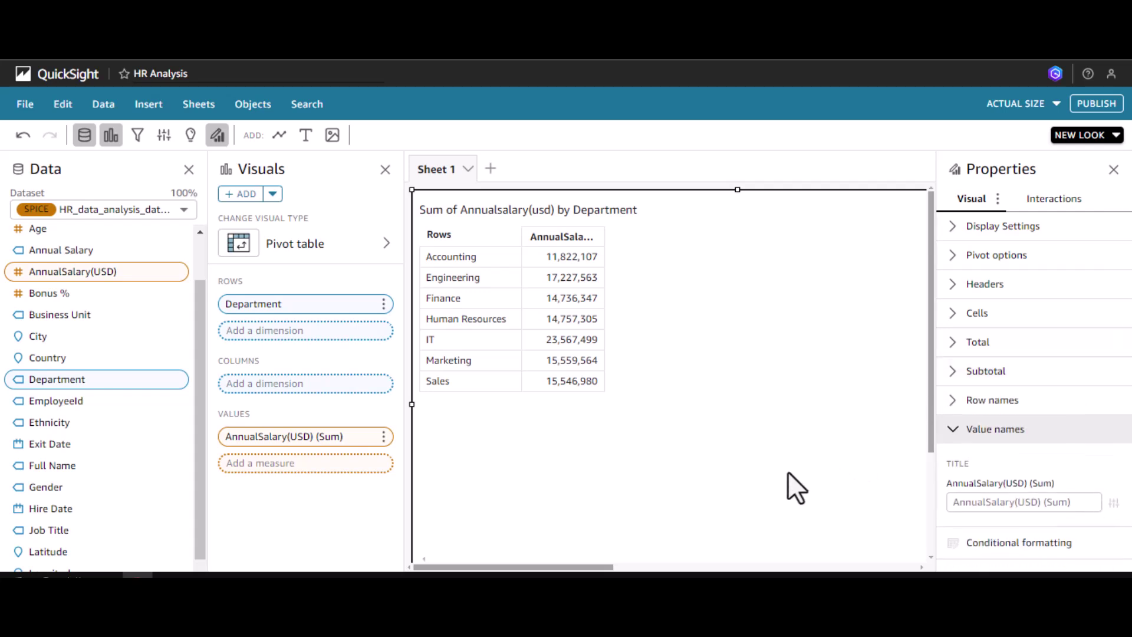
Step: Title the AnnualSalary(USD) (Sum) value column "Total Salary"
click(965, 502)
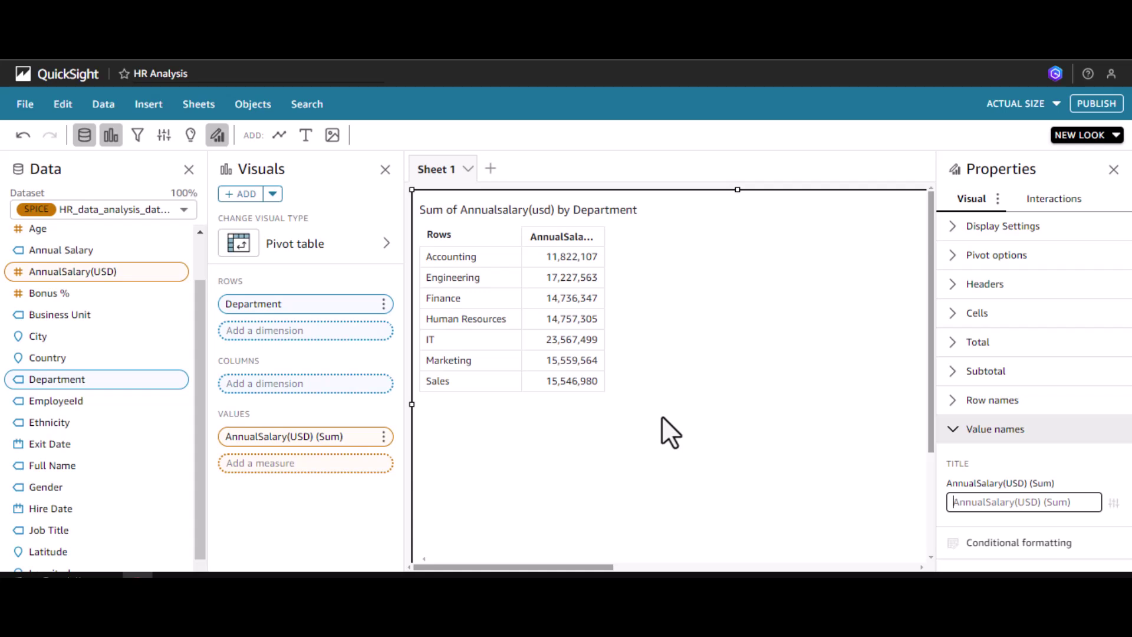
text(Total Salary)
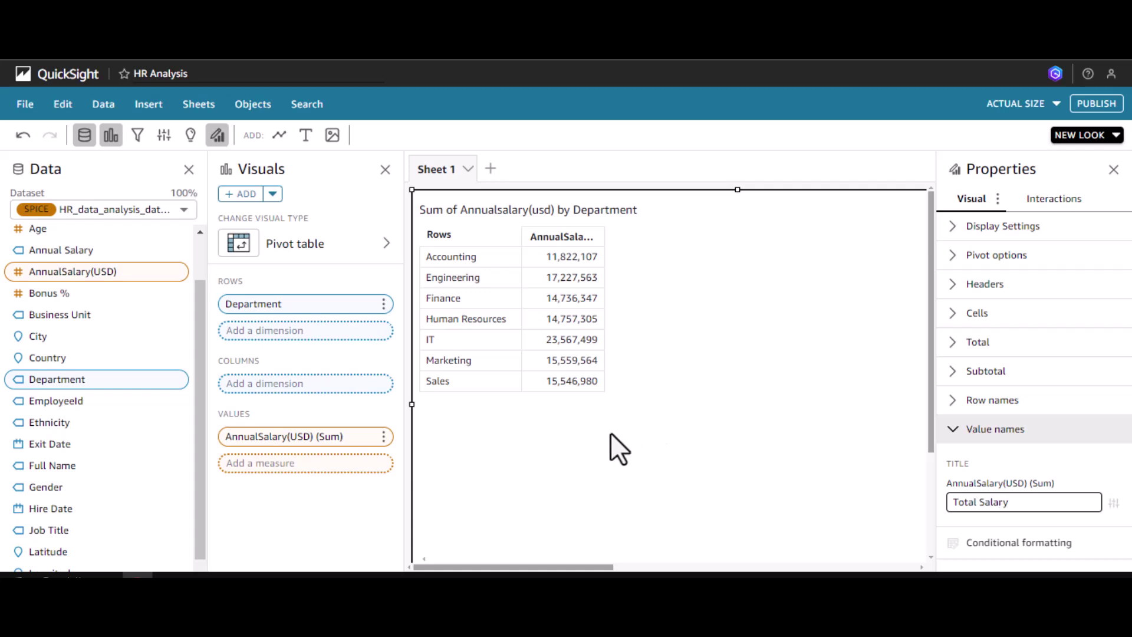
click(642, 434)
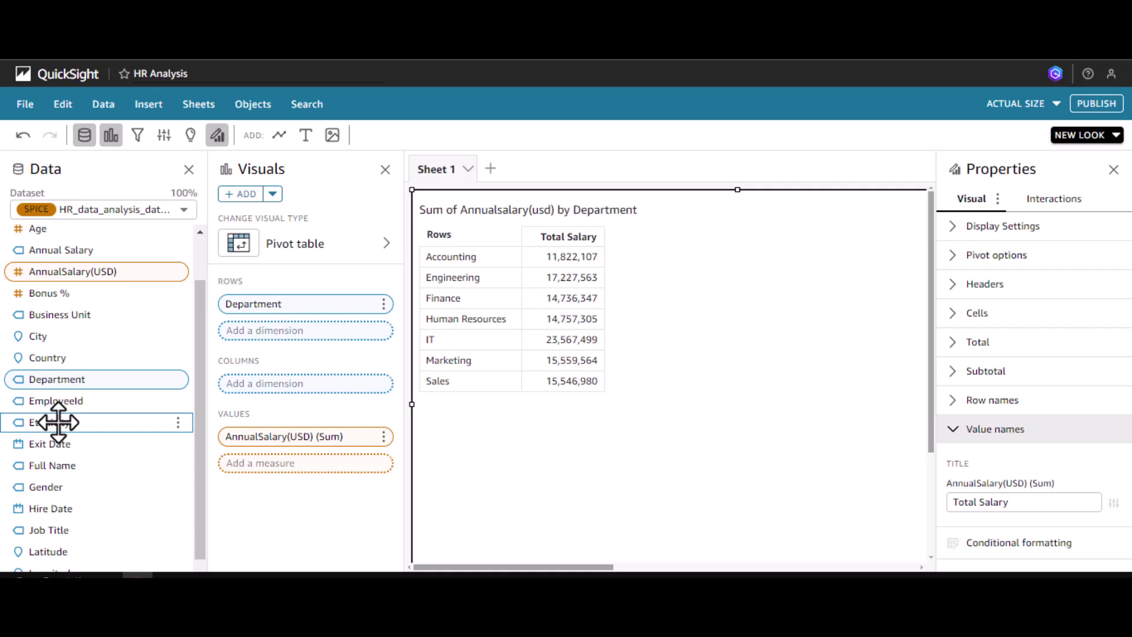
Step: Add Ethnicity to the pivot table's columns and turn on totals for rows
drag(59, 422, 268, 394)
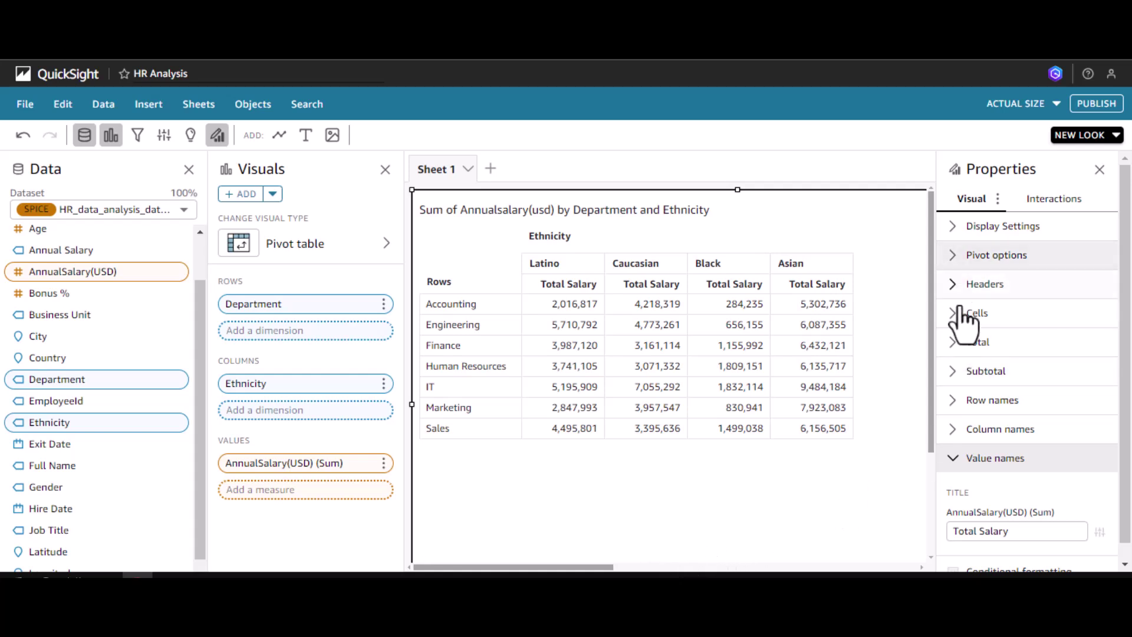
click(950, 345)
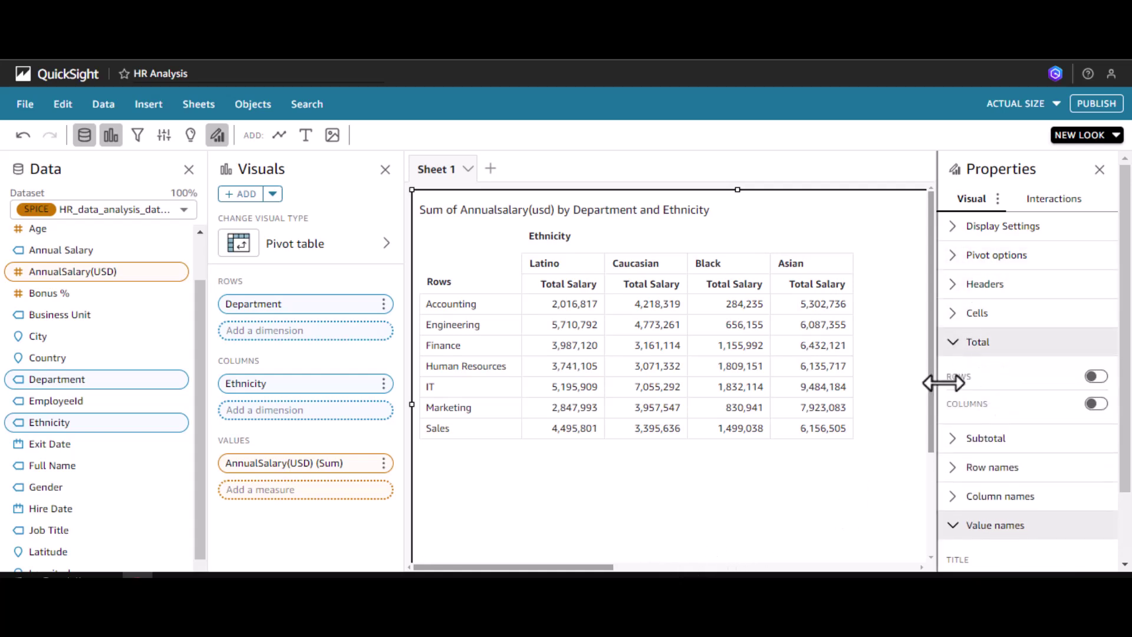
click(1095, 376)
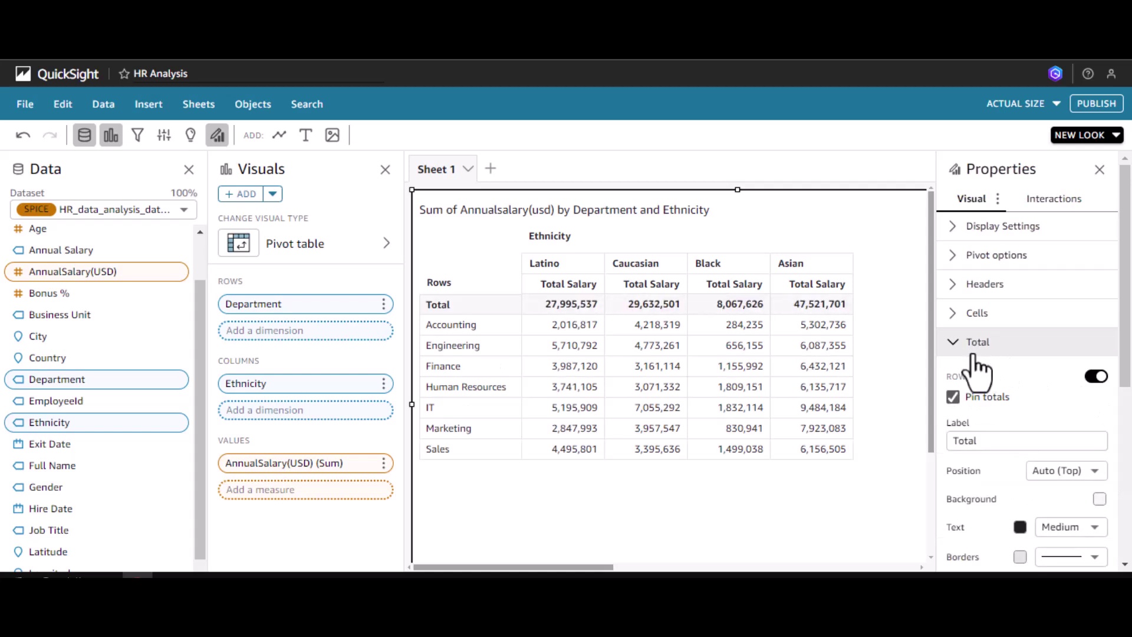
Step: Set the position of the row totals to Bottom
drag(1125, 380, 1127, 432)
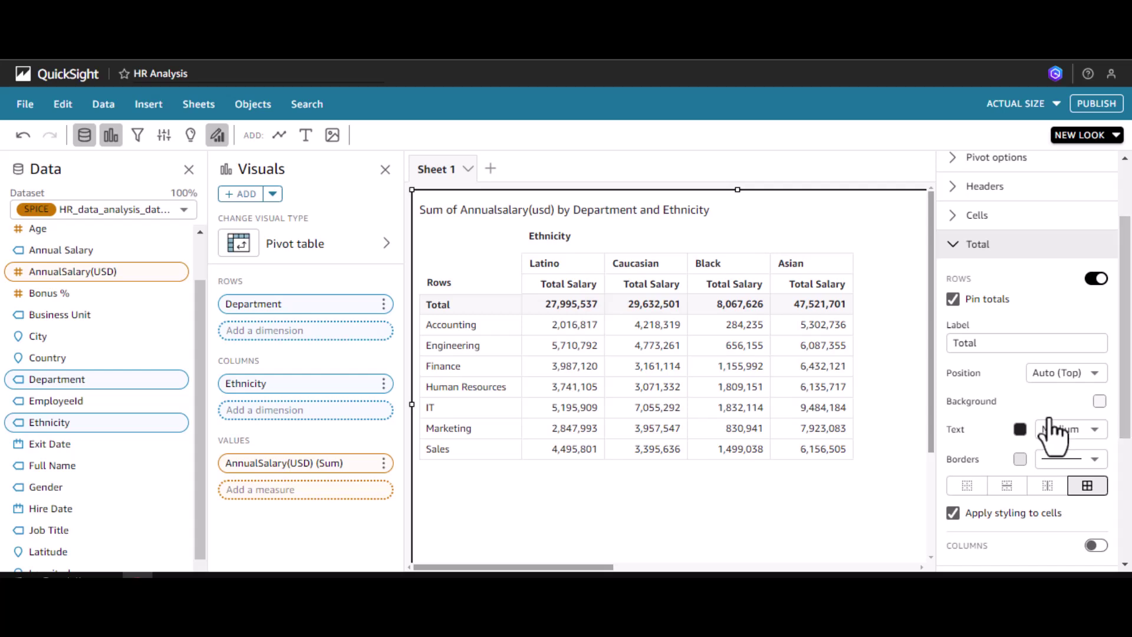
click(1068, 378)
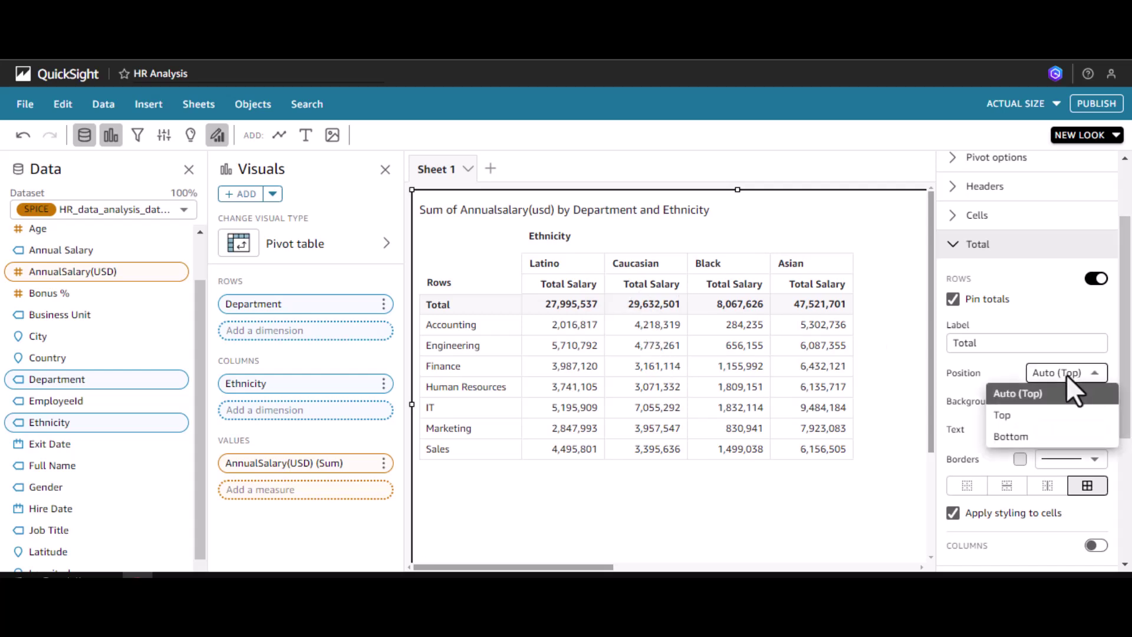
click(1011, 438)
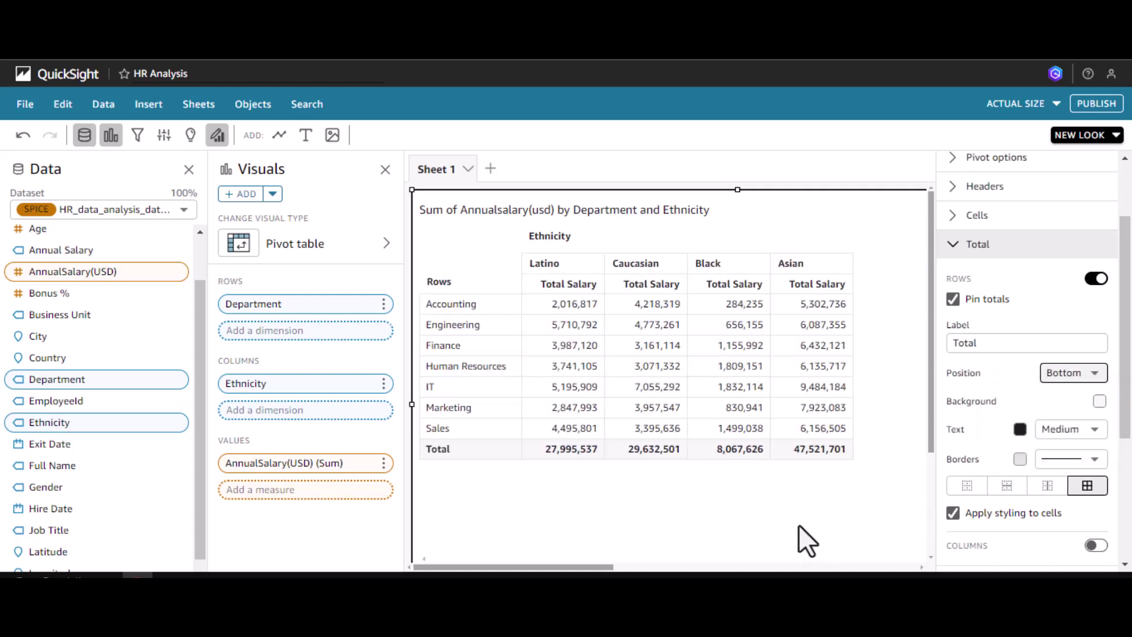
Step: Turn on totals for the pivot table's columns
scroll(1125, 401, down, 1)
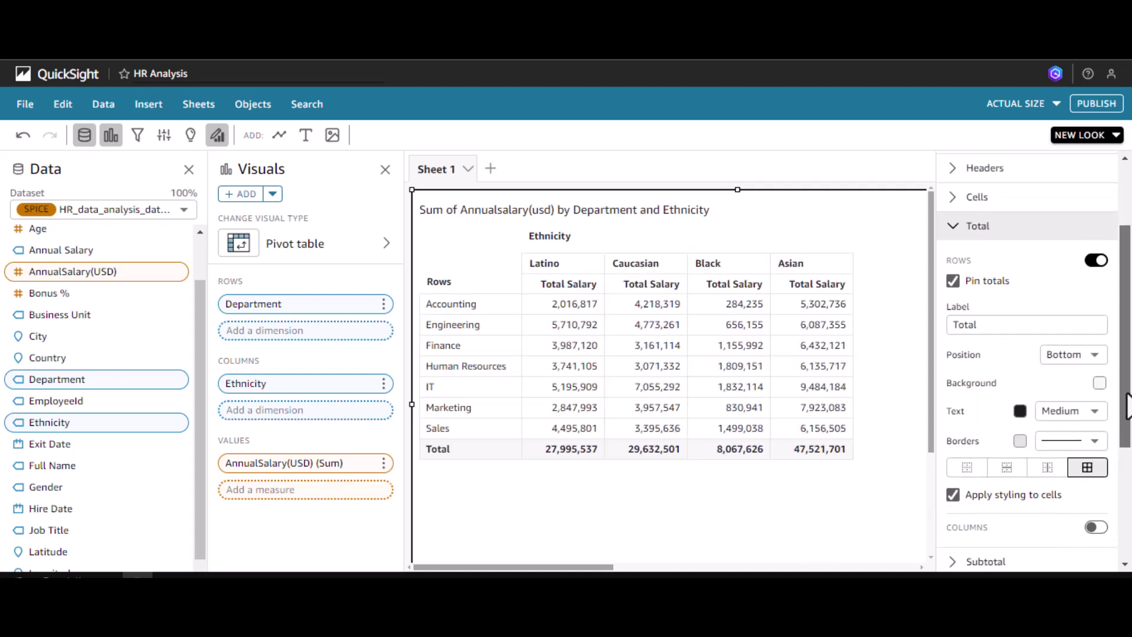
scroll(1127, 406, down, 1)
scroll(1126, 412, down, 1)
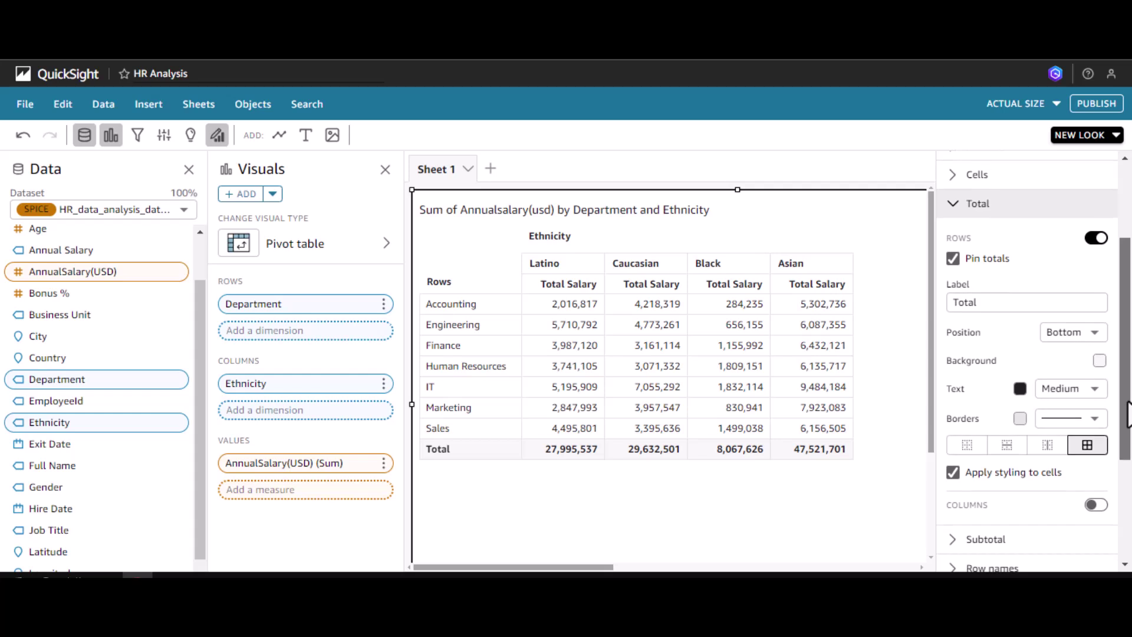
drag(1127, 414, 1129, 479)
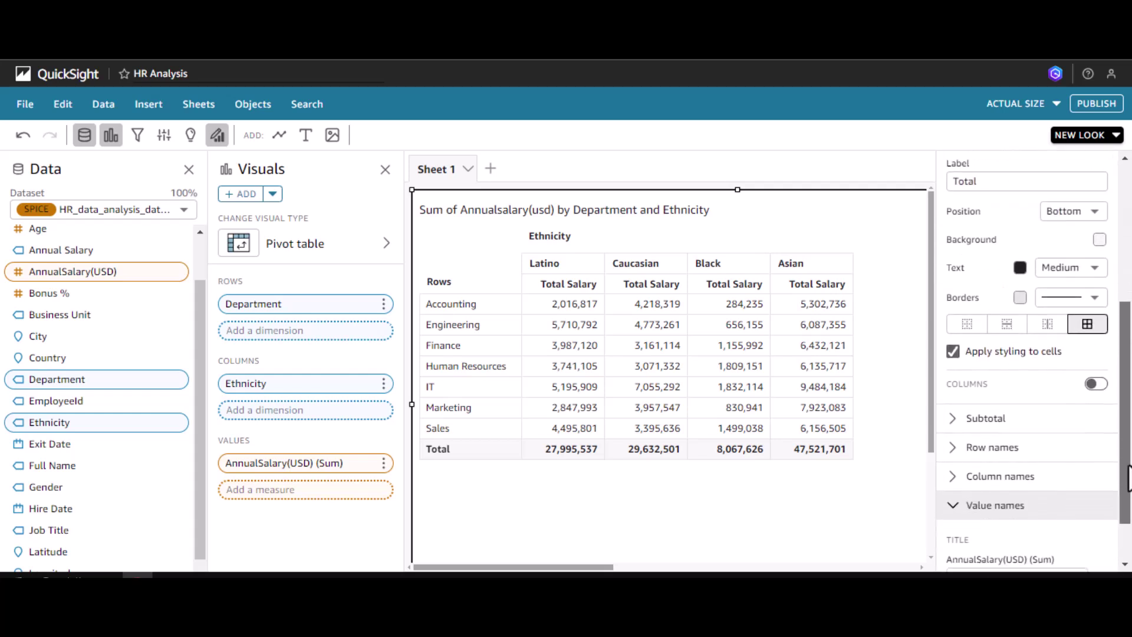
click(1091, 396)
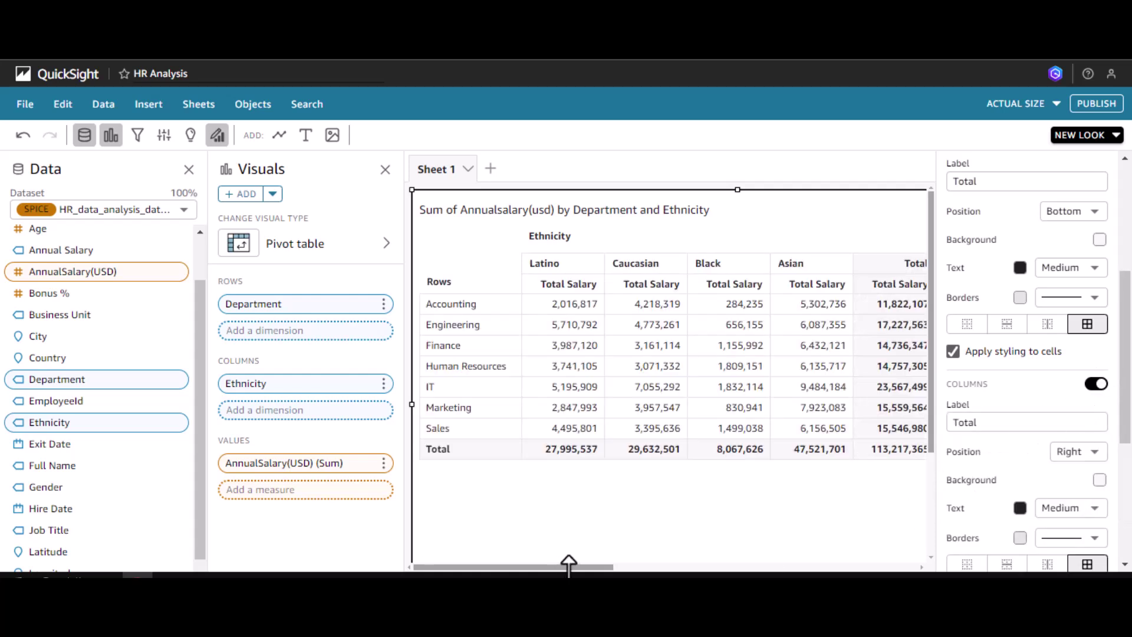
mouse_move(575, 572)
mouse_down()
mouse_move(637, 567)
mouse_move(573, 568)
mouse_up()
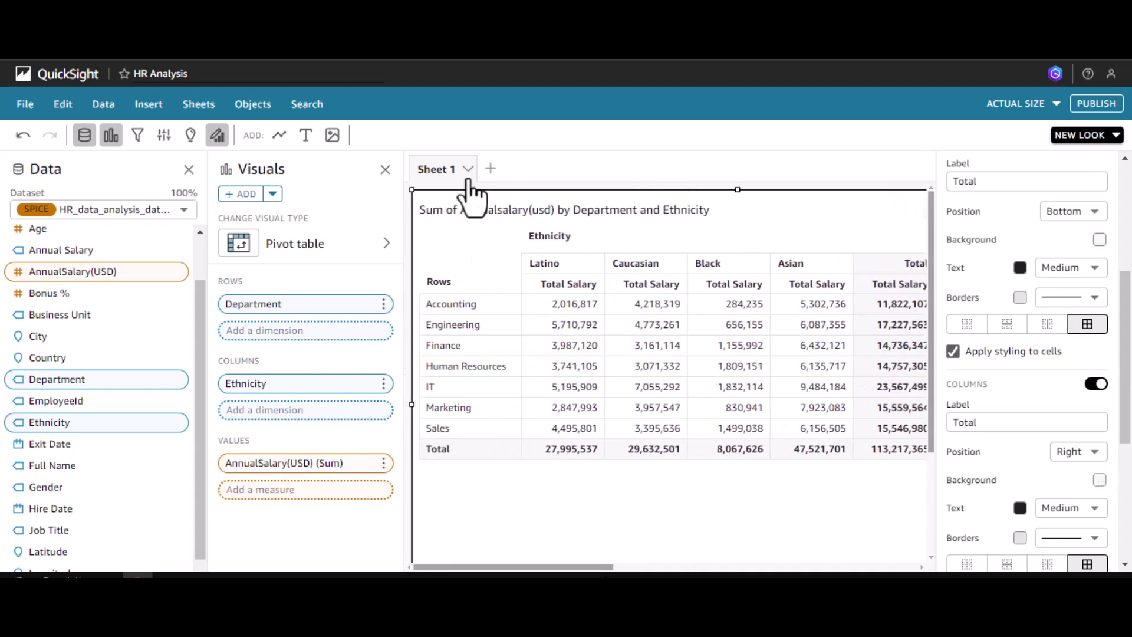
Step: Hide the dataset's field list to view the full pivot table with its totals, and collapse the Total settings
click(189, 171)
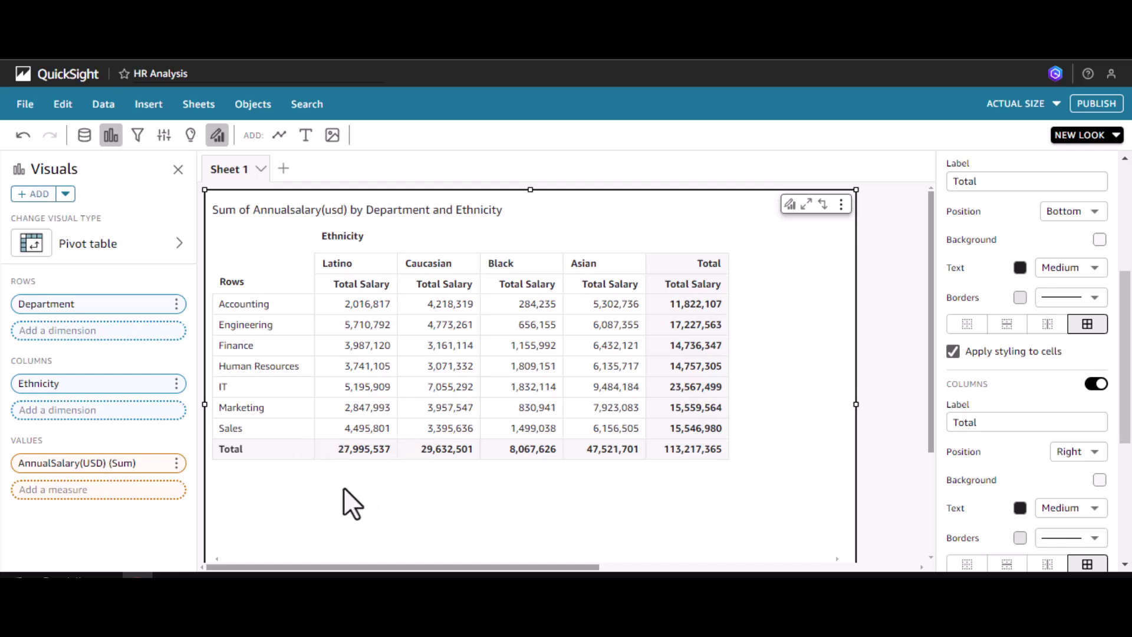
drag(1124, 383, 1124, 277)
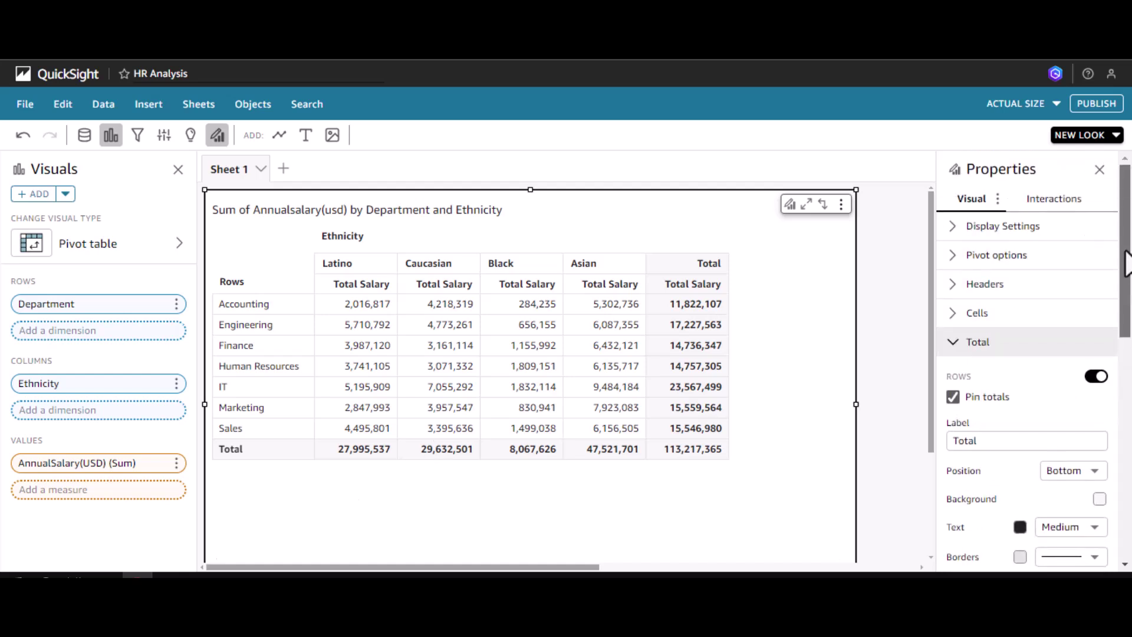
click(954, 344)
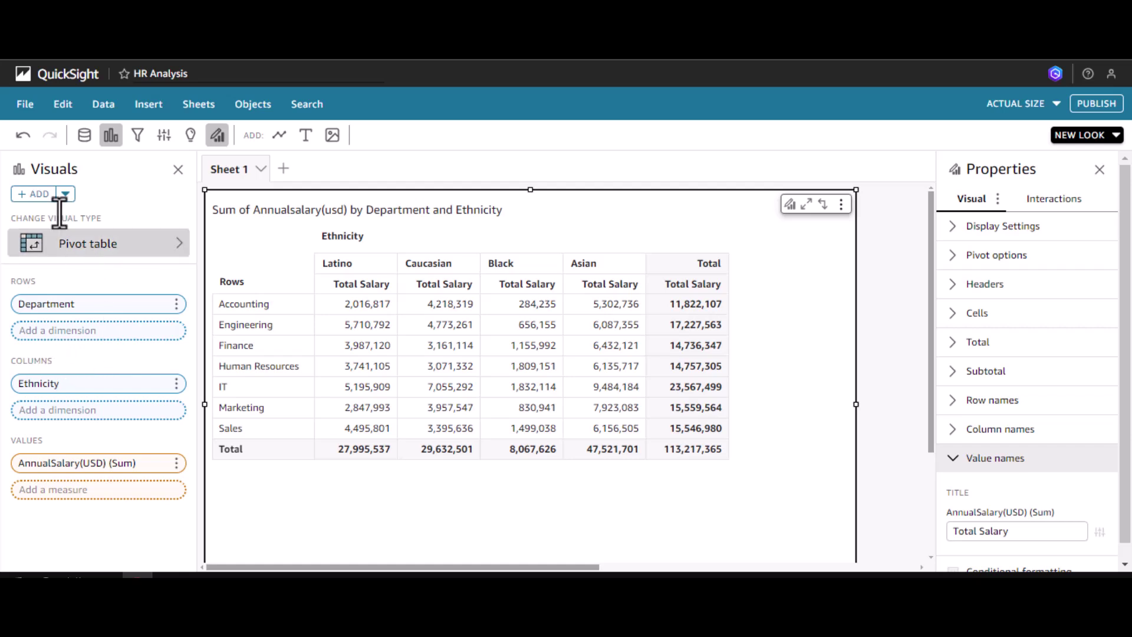
Step: Show the dataset's field list again and add Country to the pivot table's rows below Department
click(85, 135)
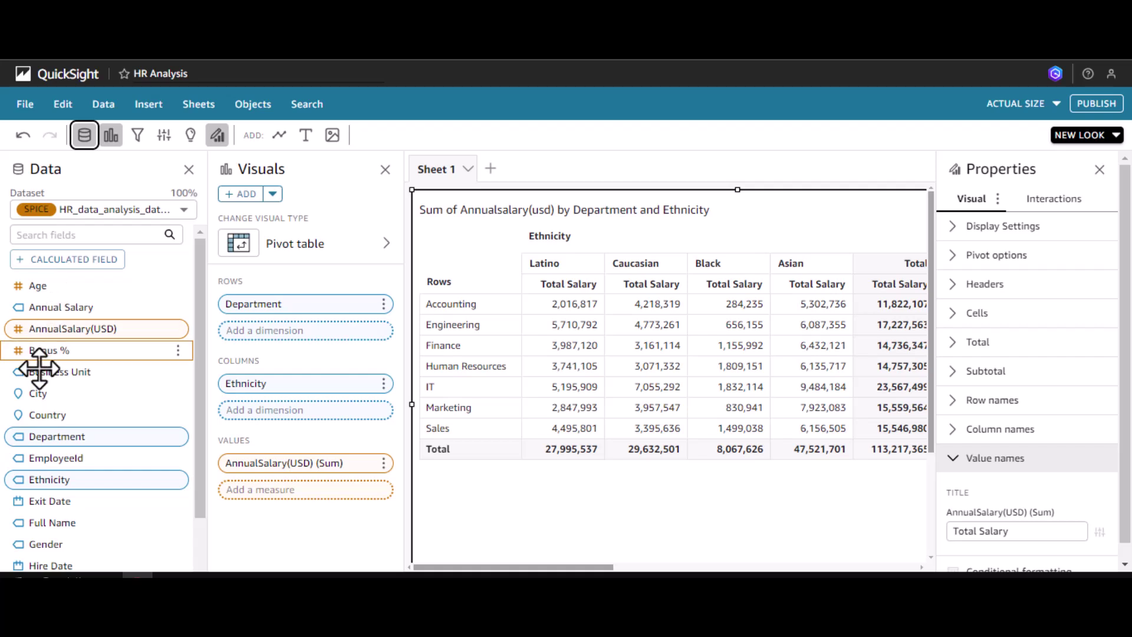
drag(198, 427, 214, 497)
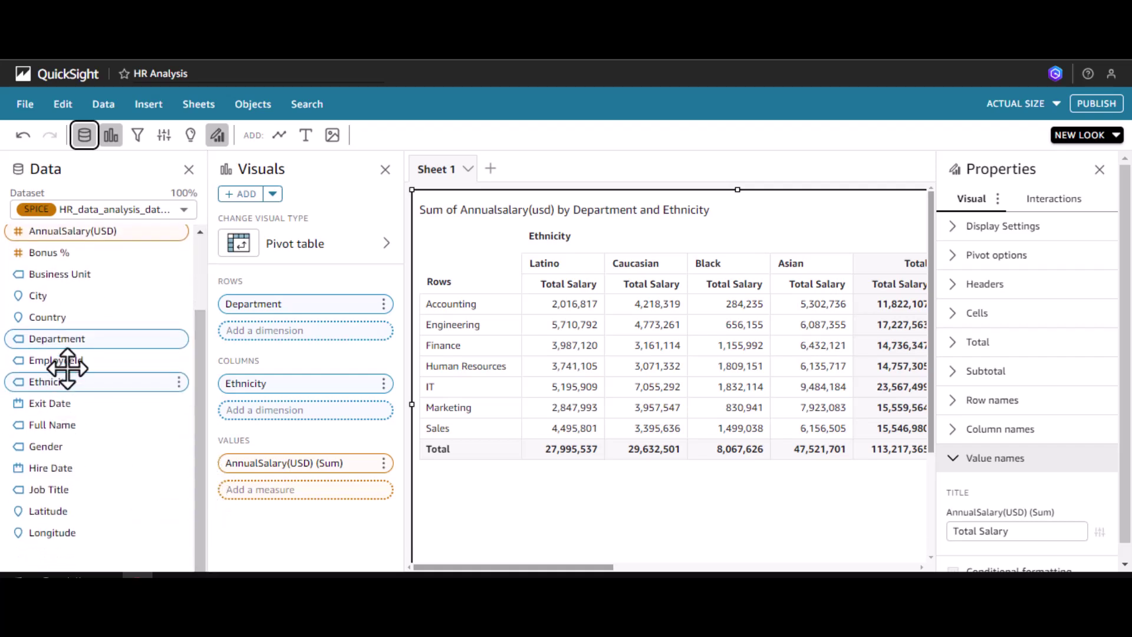
drag(71, 318, 286, 339)
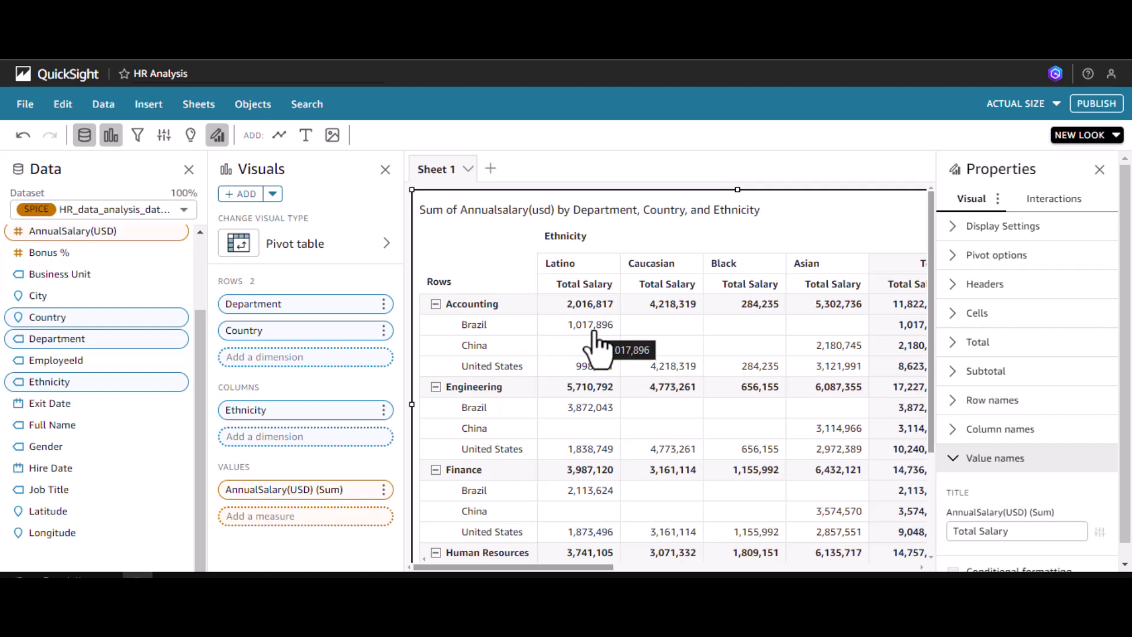
mouse_move(928, 404)
mouse_down()
mouse_move(936, 487)
mouse_move(929, 398)
mouse_up()
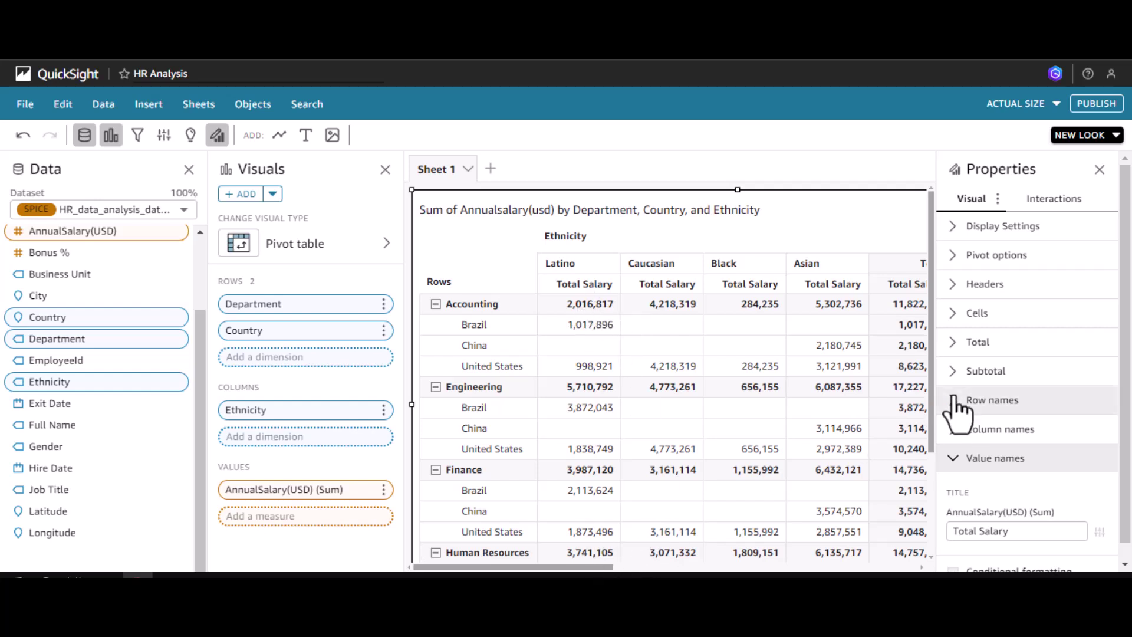
Step: Change the pivot table's layout to Tabular in the pivot options
drag(932, 397, 932, 439)
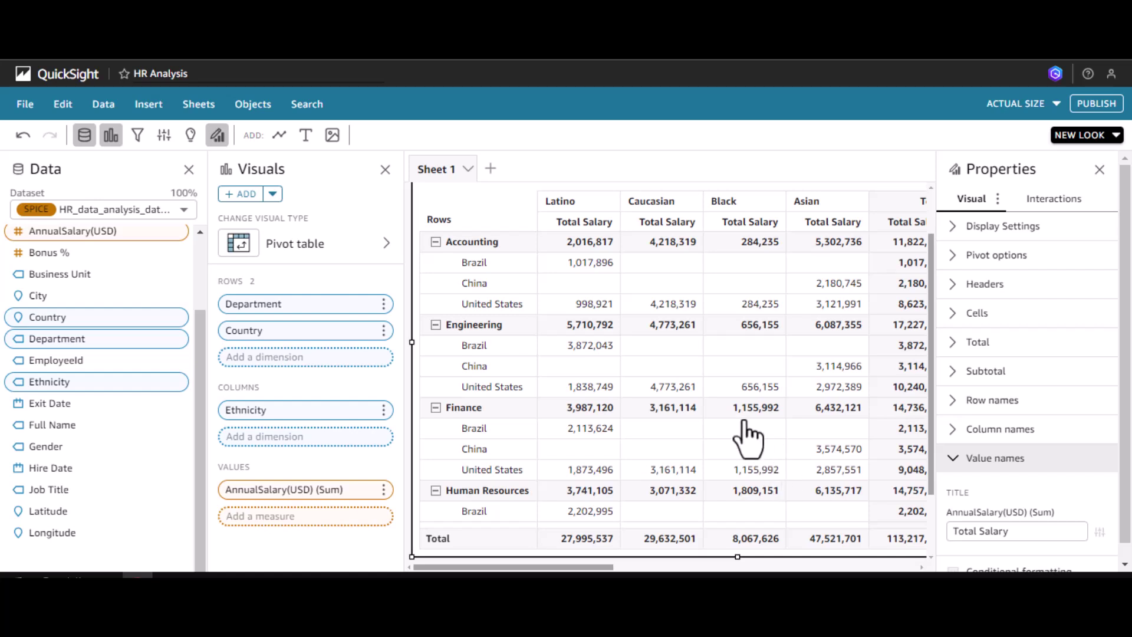
click(973, 255)
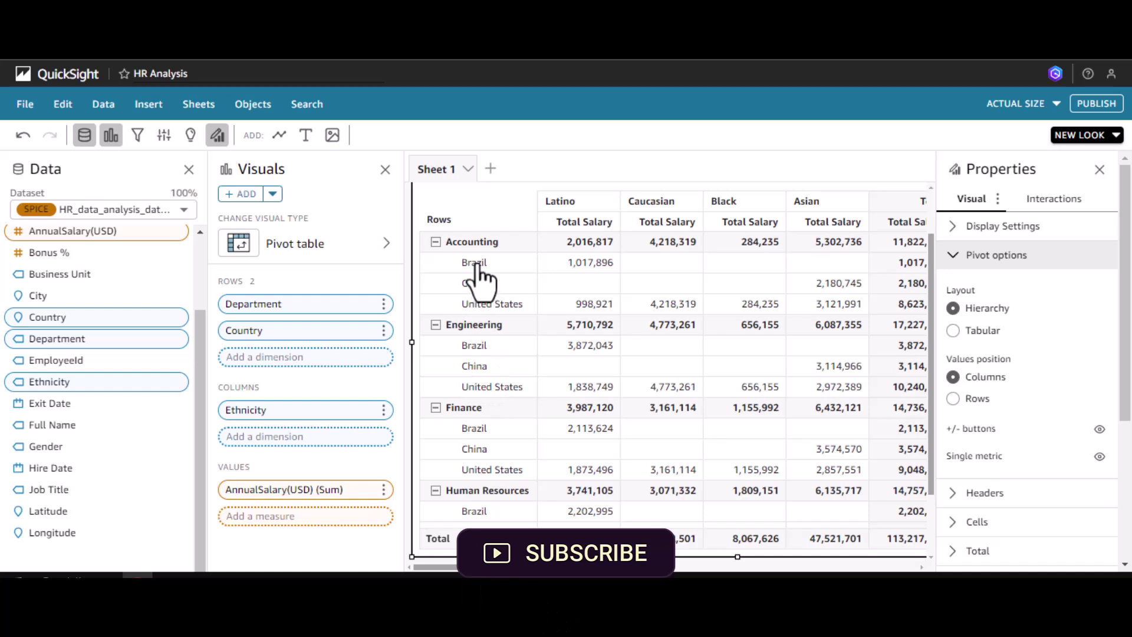
click(953, 334)
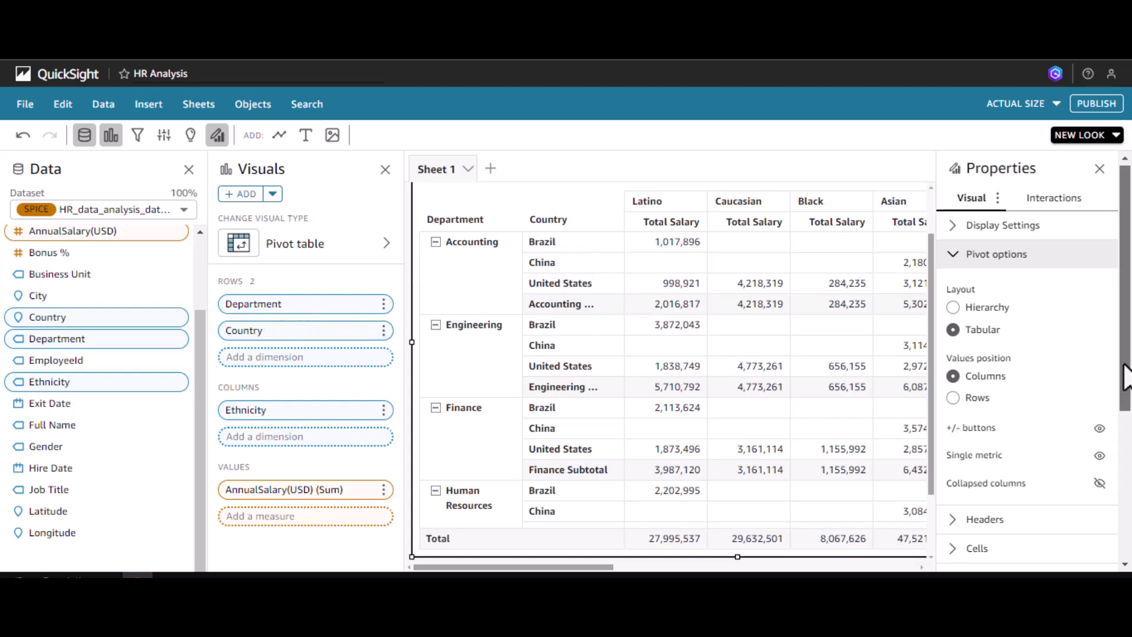
Step: Try positioning the pivot table's values in rows and hiding the +/- buttons, restoring the original setting after each trial
drag(1126, 374, 1126, 418)
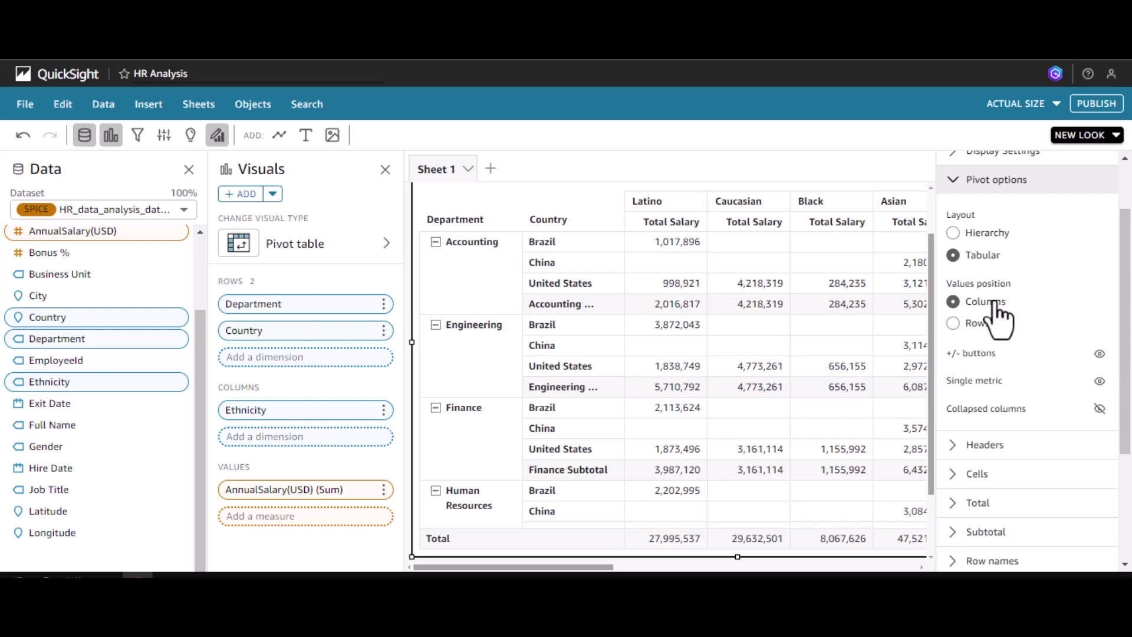
click(978, 324)
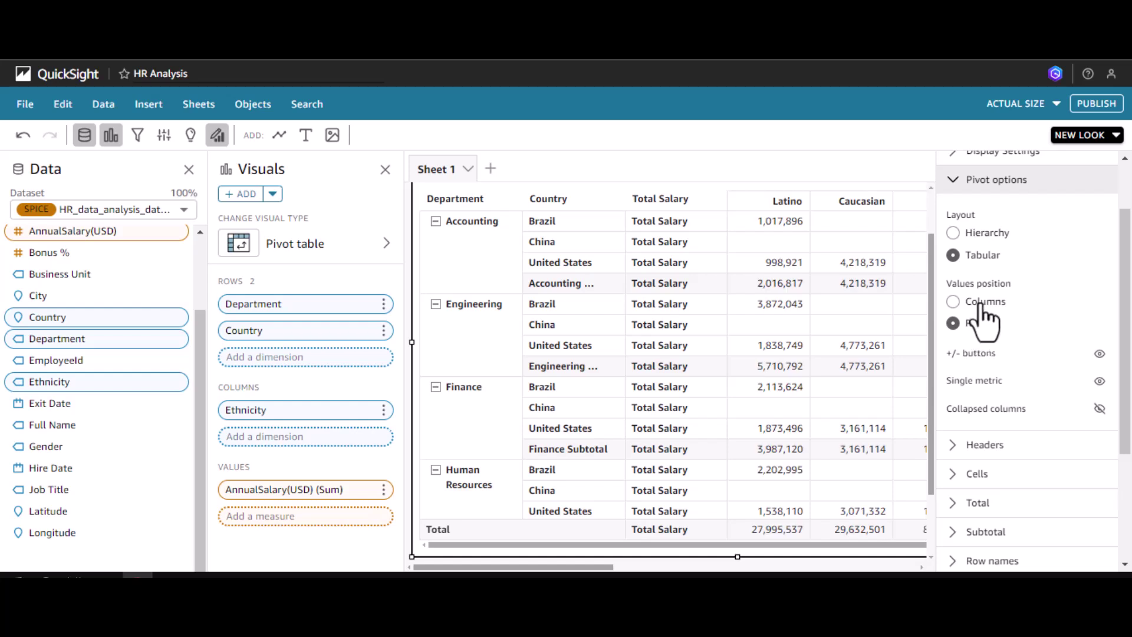
click(983, 302)
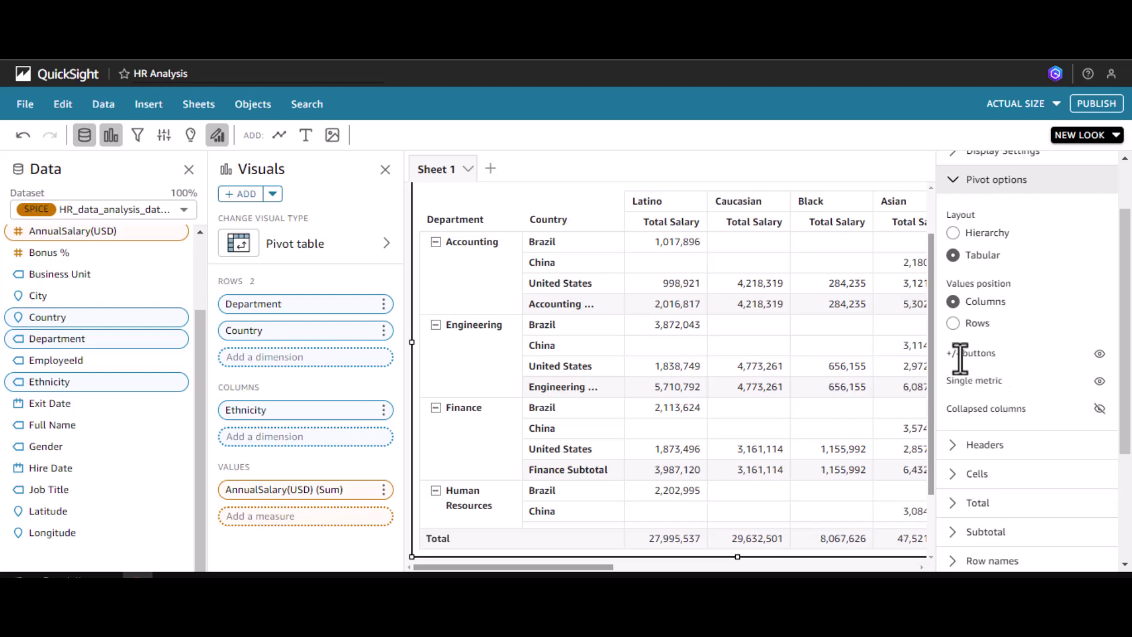
click(1099, 354)
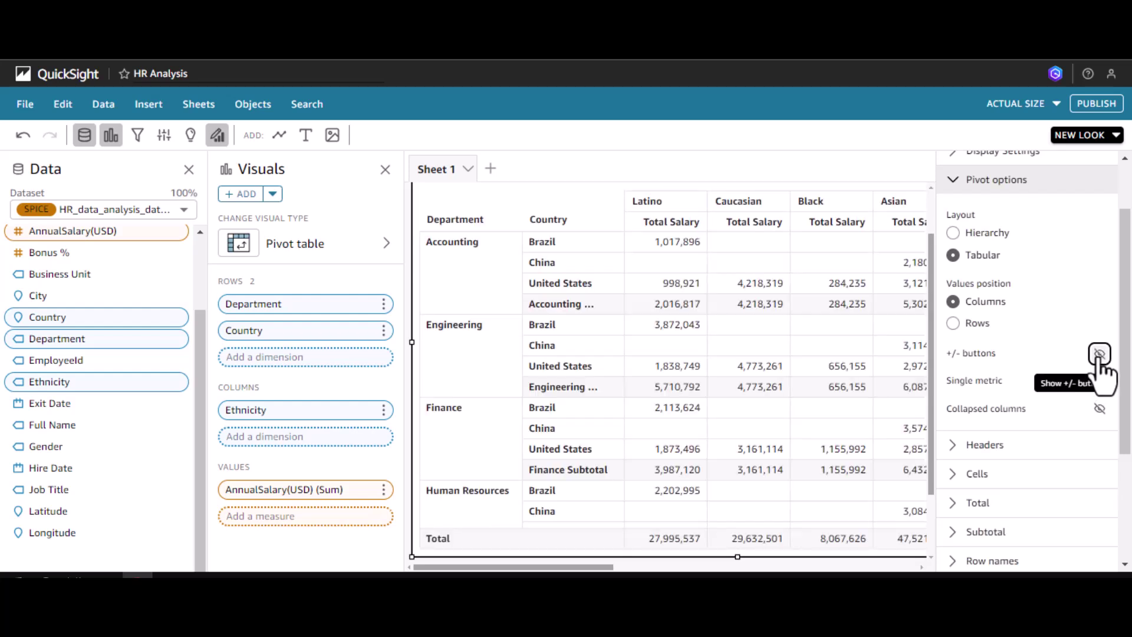
click(1099, 354)
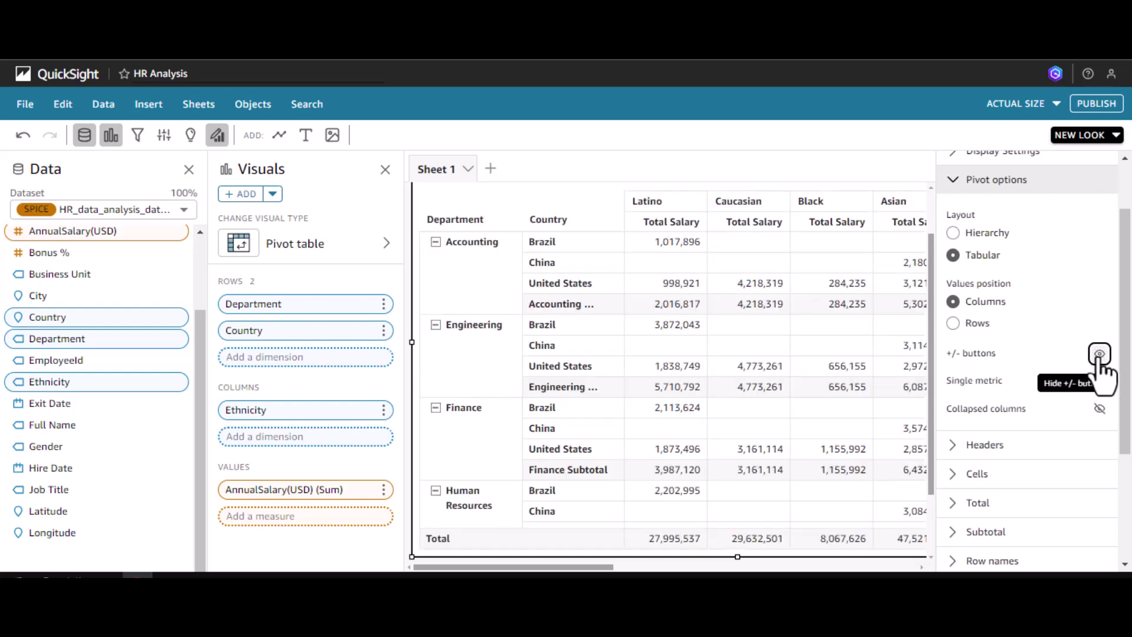
Step: Collapse the Accounting and Engineering departments in the pivot table's rows
click(436, 242)
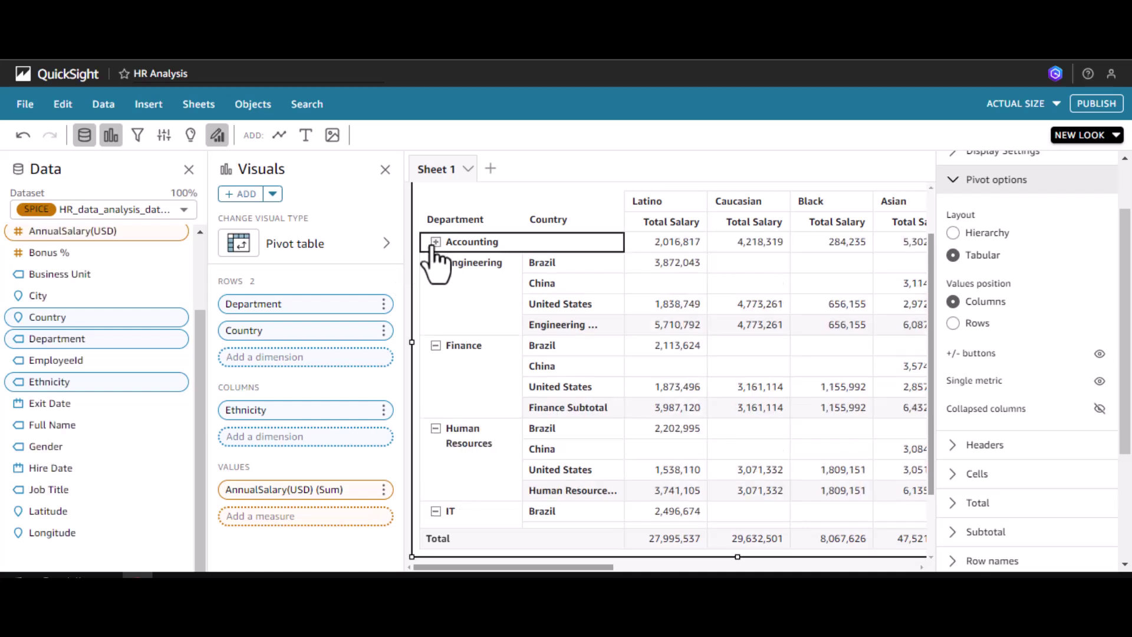
click(436, 262)
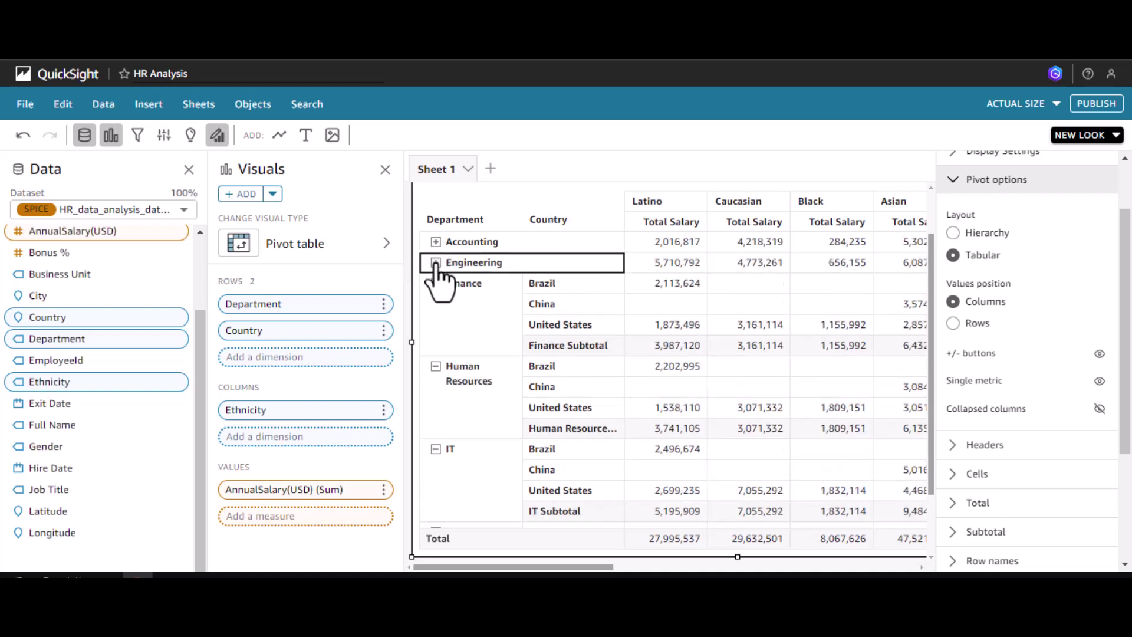
Step: Focus the pivot table only on the Finance department and delete the resulting Department filter
click(465, 283)
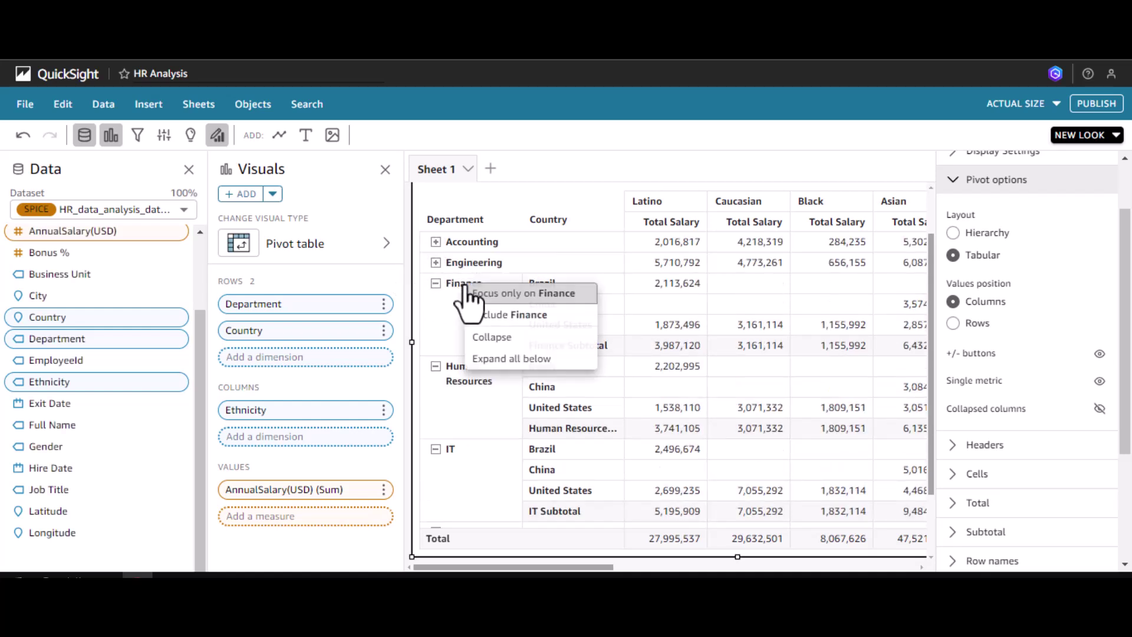
click(507, 293)
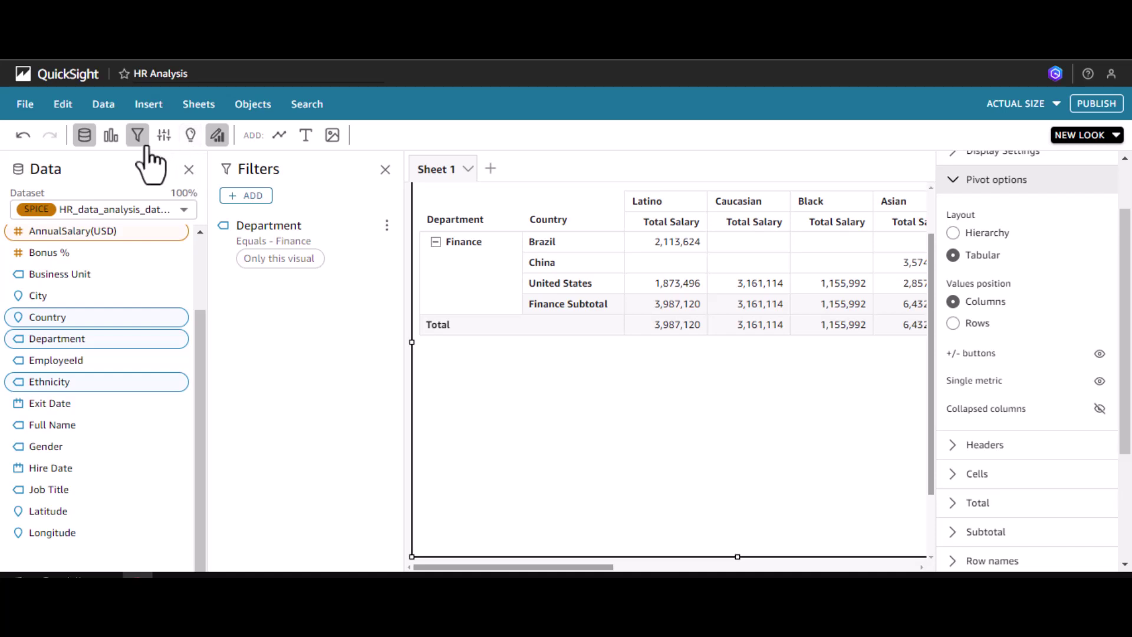
click(386, 227)
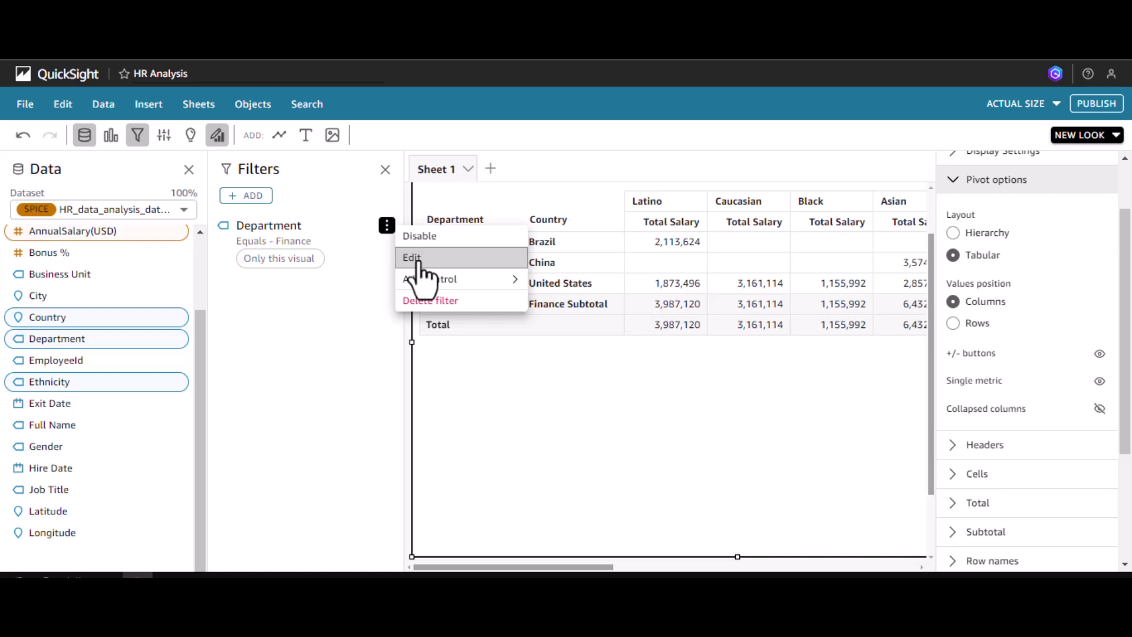
click(424, 301)
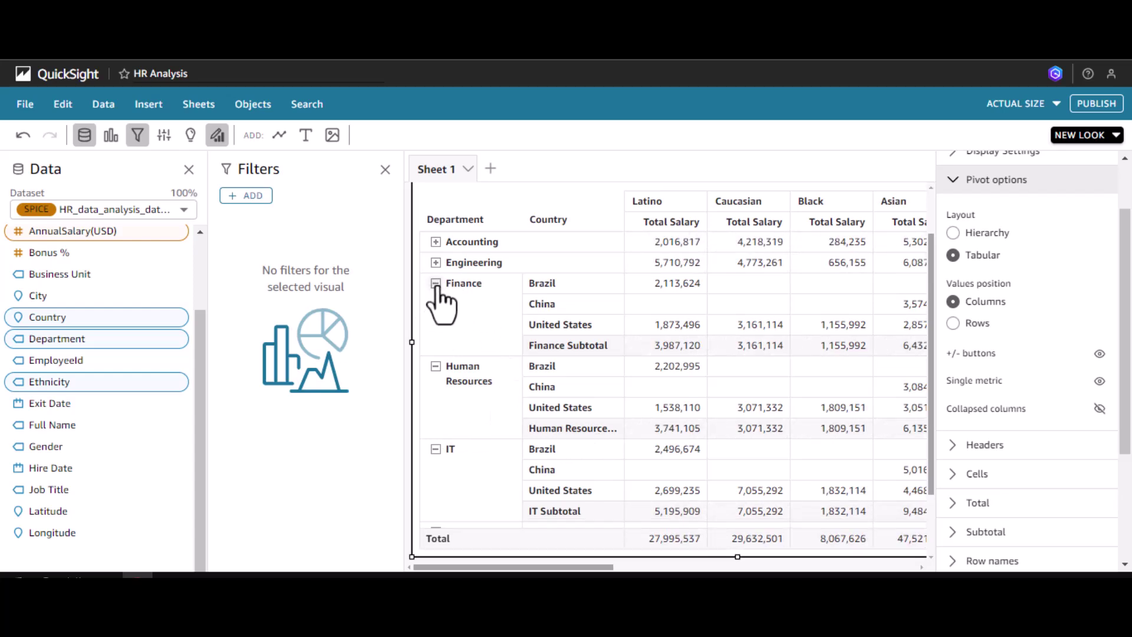
Step: Collapse the Finance, Human Resources, Marketing and Sales departments, leaving IT expanded by country
click(436, 283)
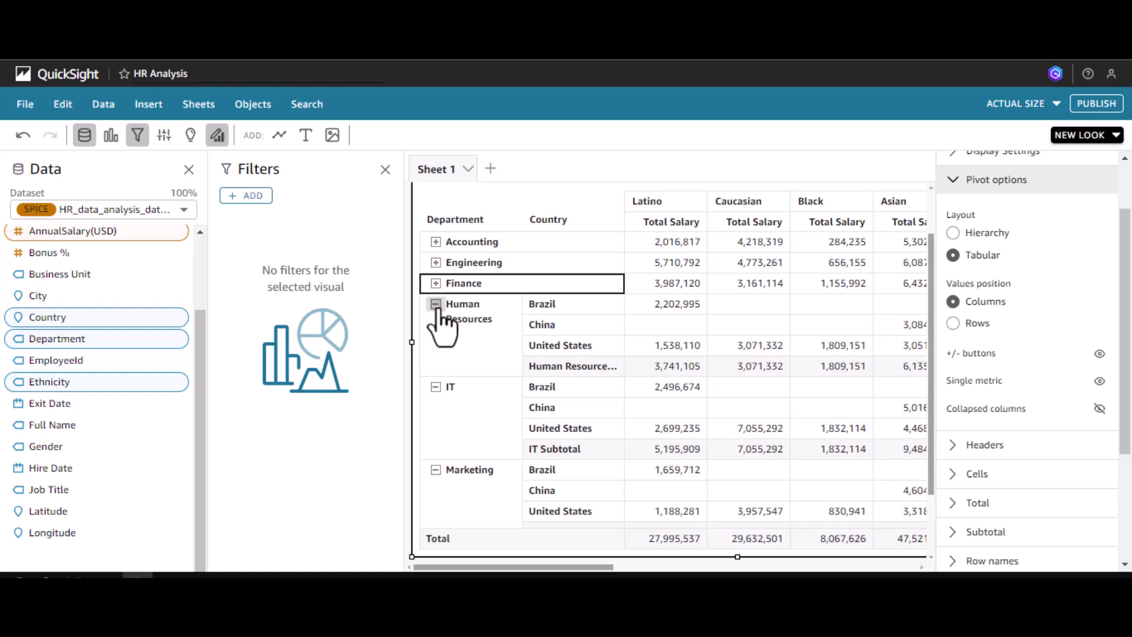
click(436, 304)
click(435, 408)
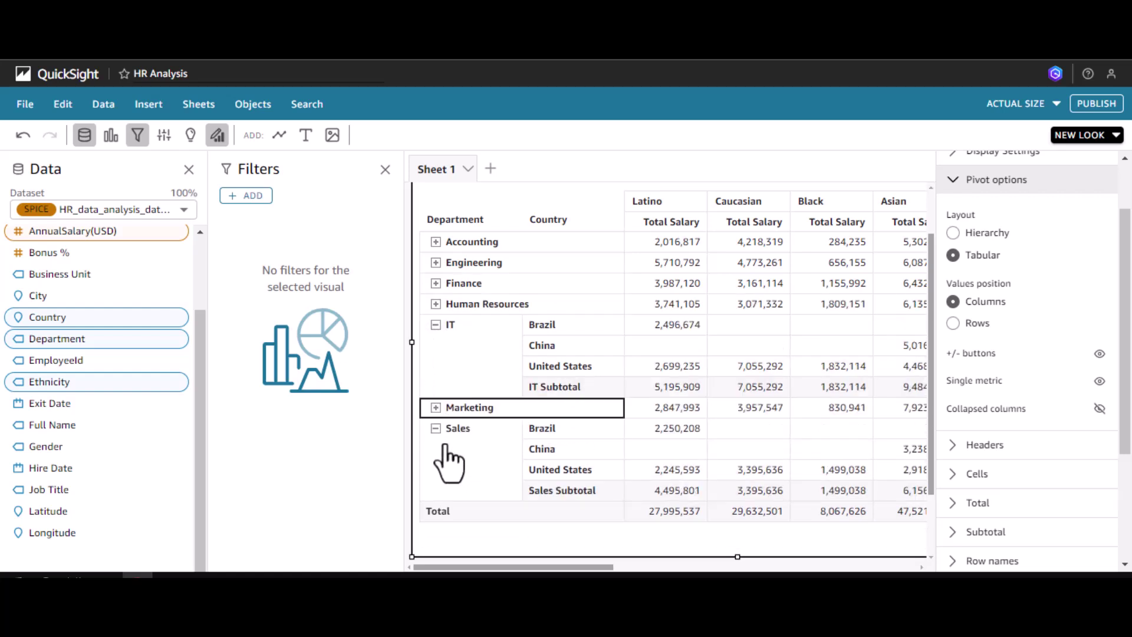
click(436, 428)
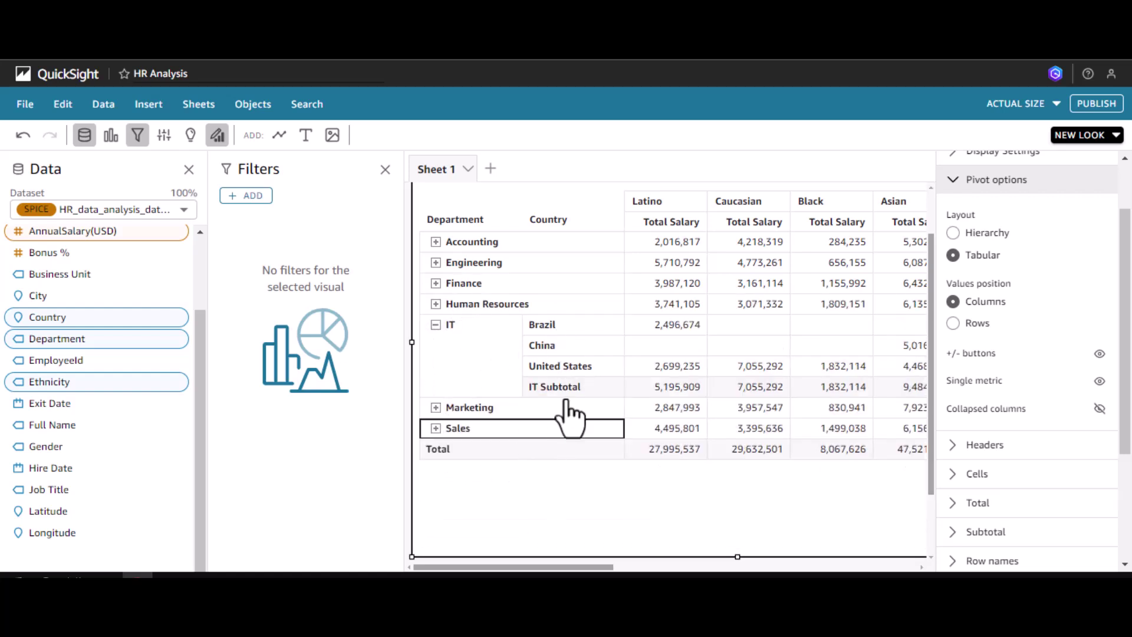
Step: Hide the single metric label, look across the ethnicity columns, and show the label again
click(1099, 381)
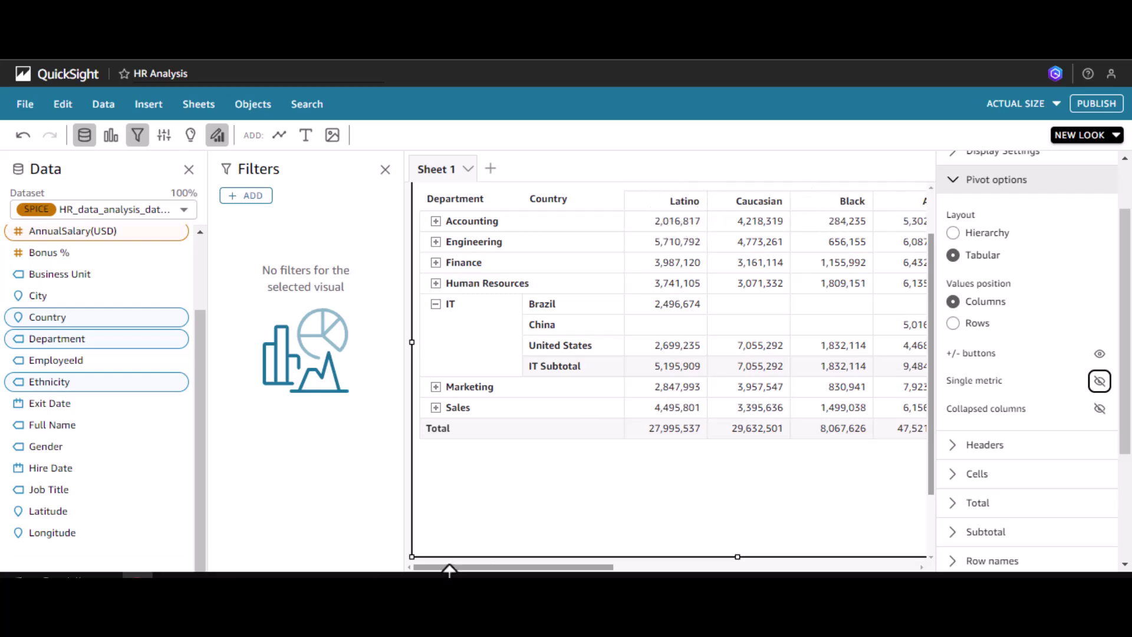
mouse_move(533, 570)
mouse_down()
mouse_move(629, 570)
mouse_move(525, 569)
mouse_up()
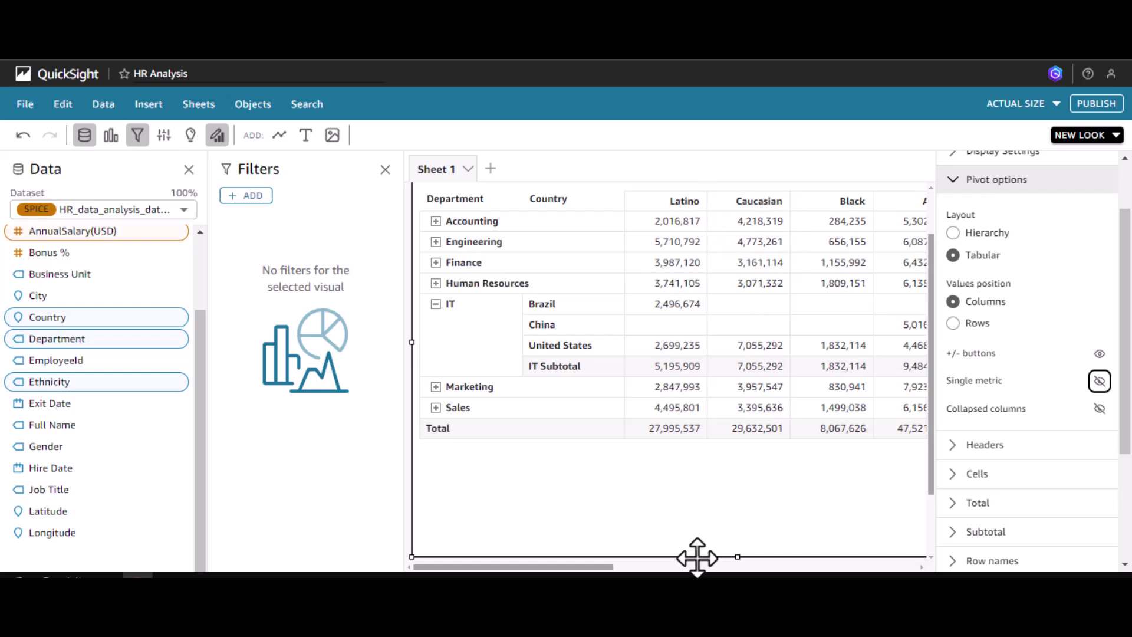
drag(605, 571, 643, 568)
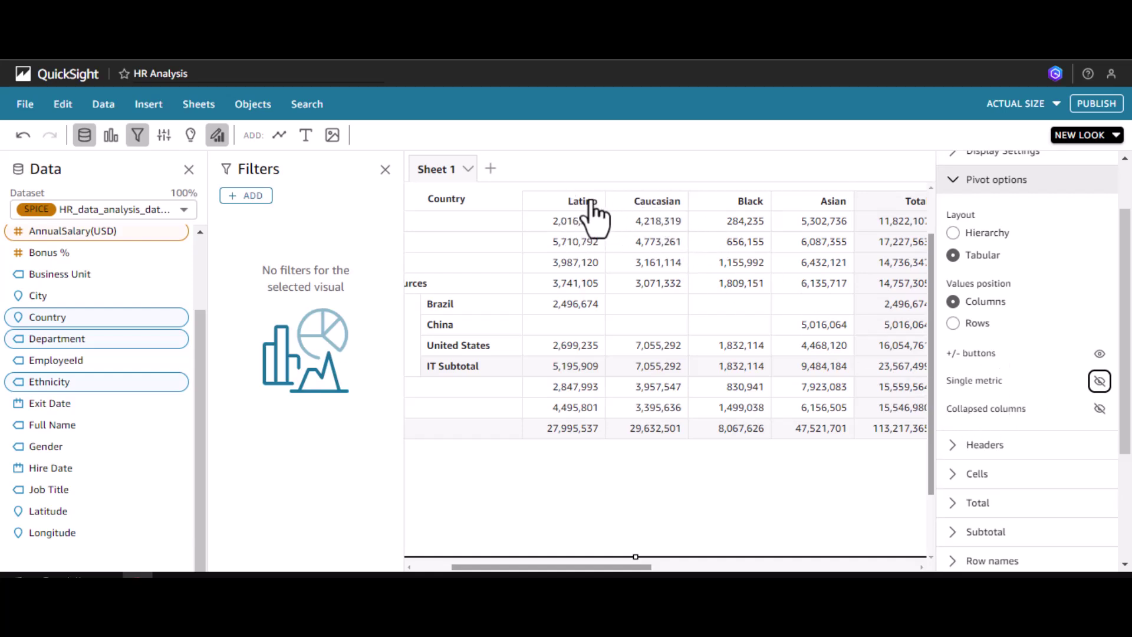
click(1100, 382)
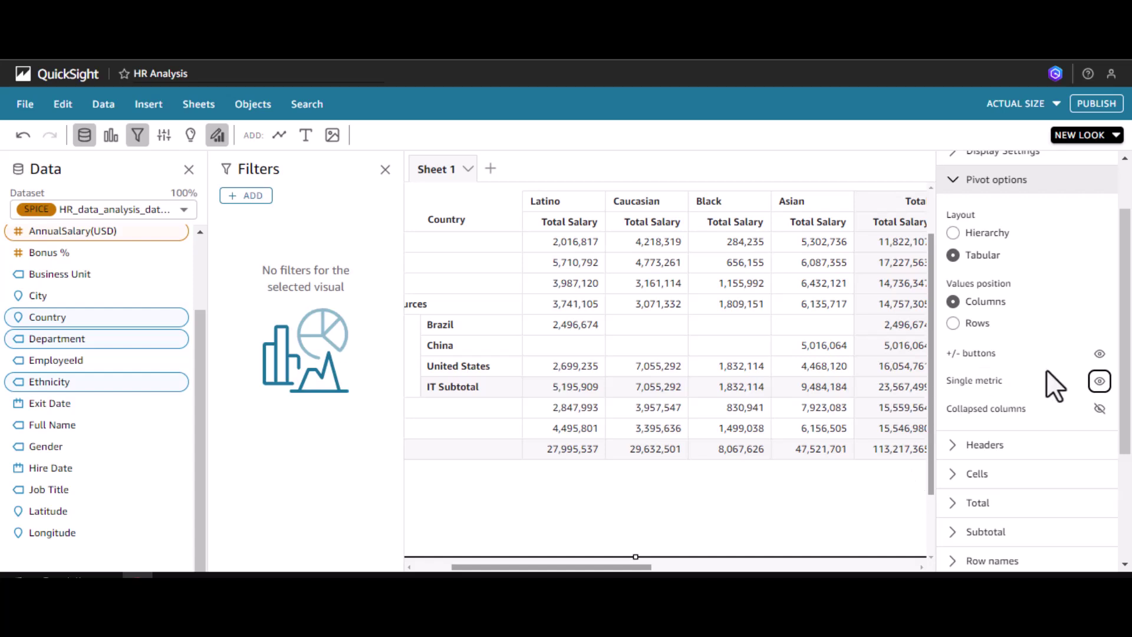
Step: Collapse the Pivot options settings and look over the pivot table from the departments to its Total column
scroll(1125, 386, up, 2)
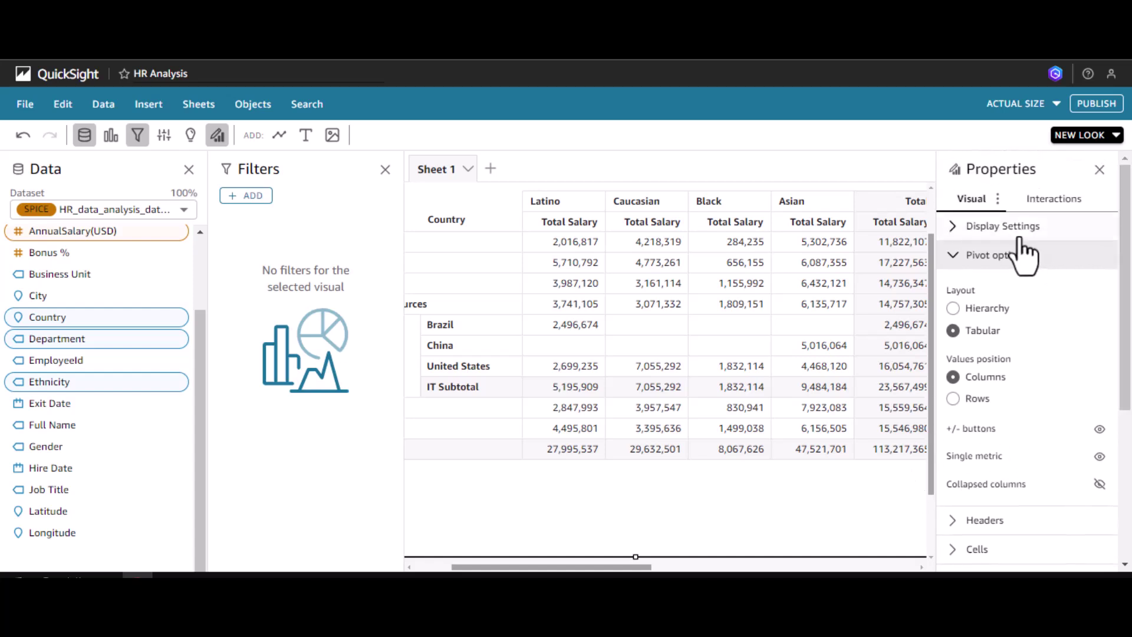
click(958, 255)
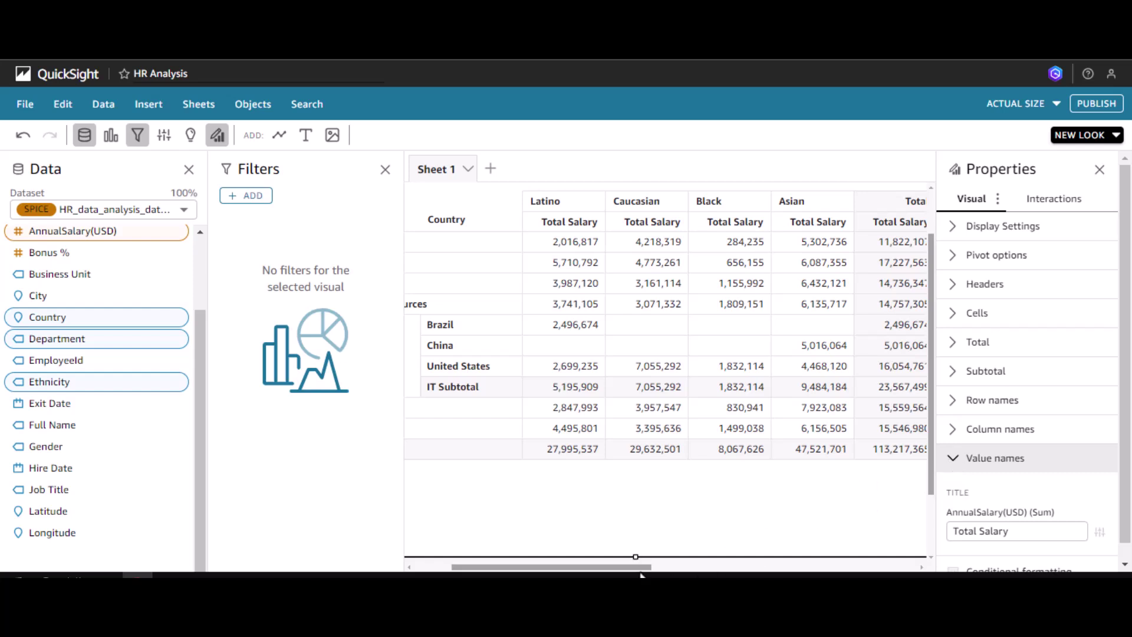
drag(637, 567, 548, 568)
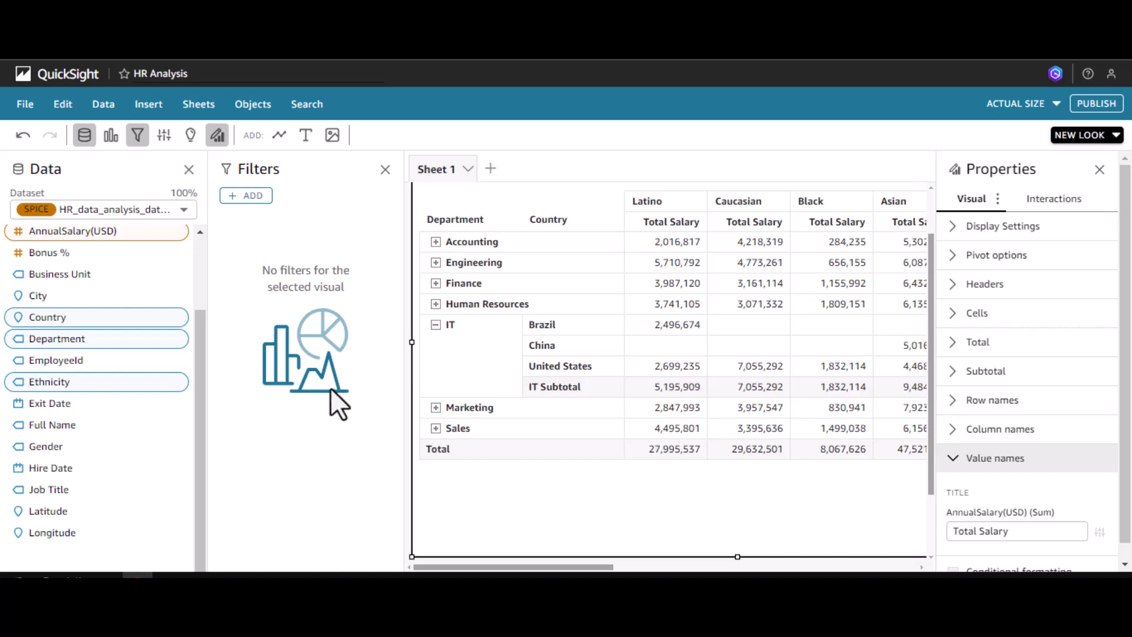
drag(591, 569, 671, 576)
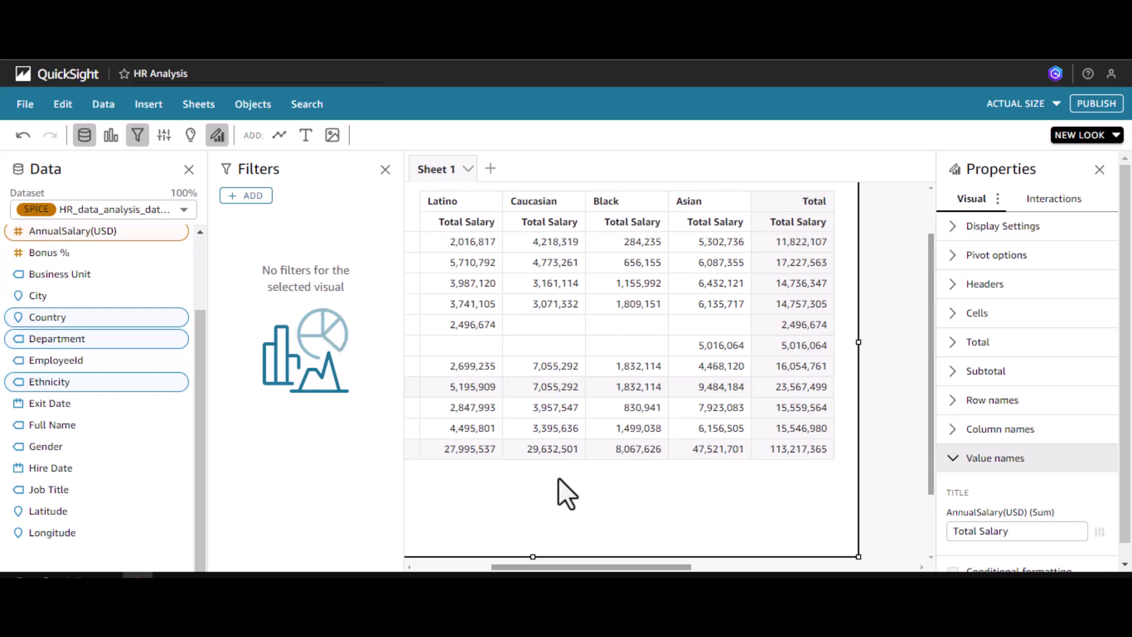
Step: Close the Properties pane and bring back the Visuals pane showing the pivot table's field wells
click(191, 135)
click(217, 135)
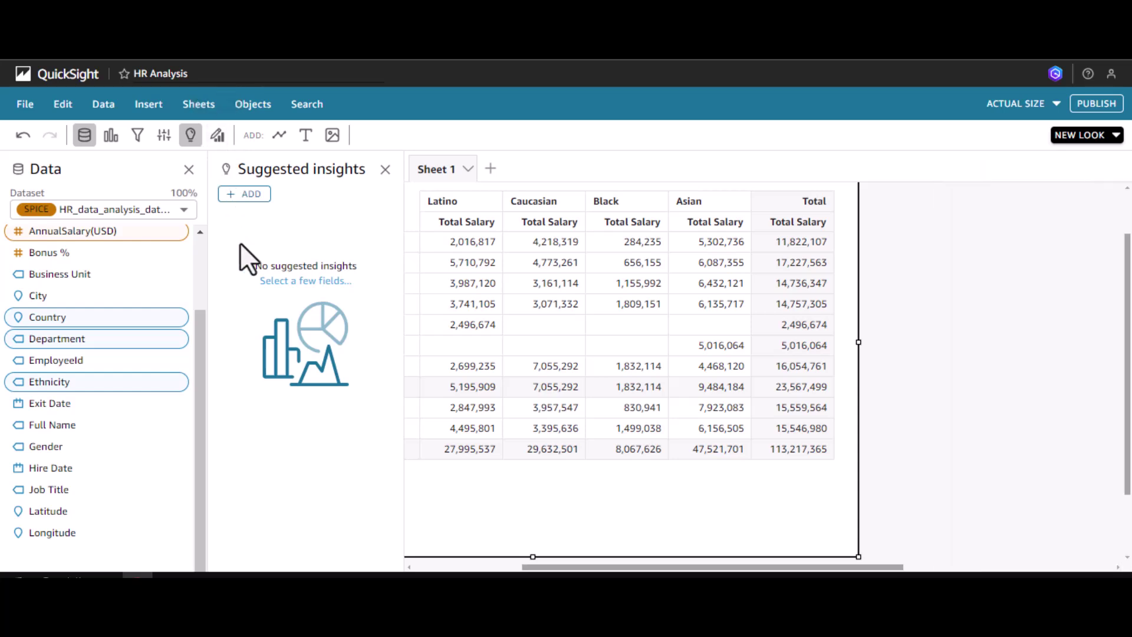
click(111, 135)
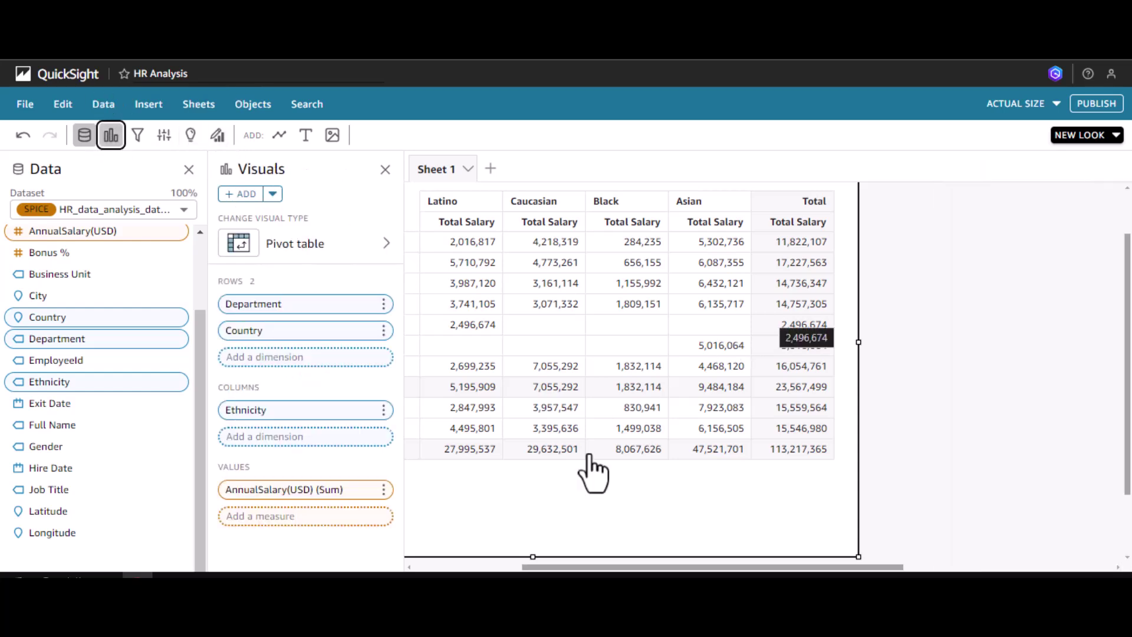
click(383, 489)
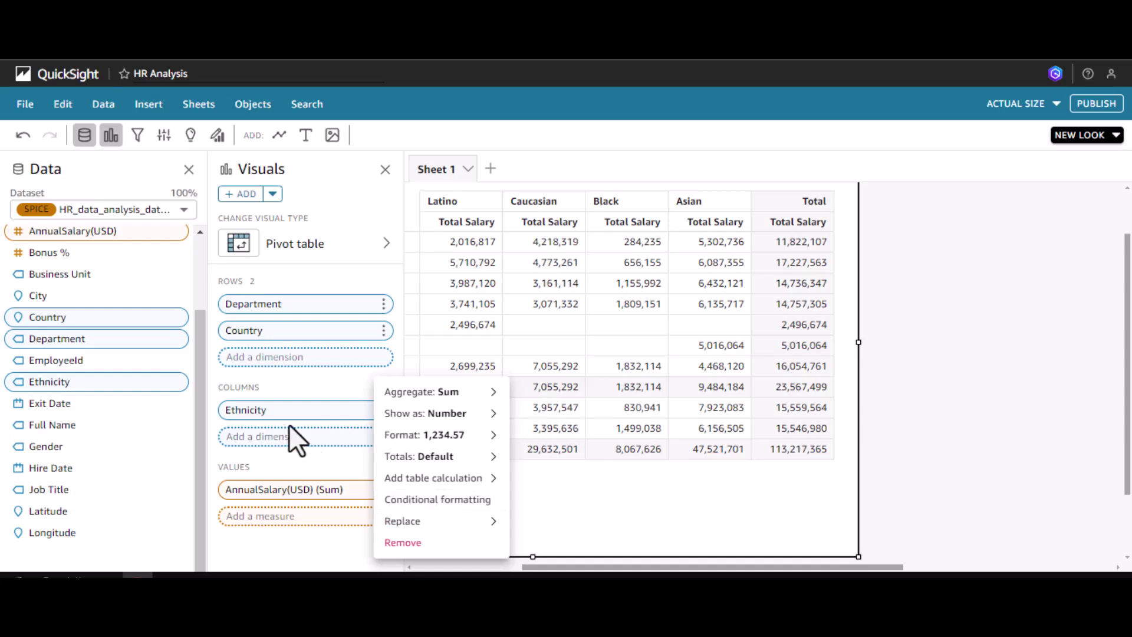
click(279, 441)
Step: Move Country from the pivot table's rows to its values and remove Ethnicity from the columns
drag(279, 330, 305, 472)
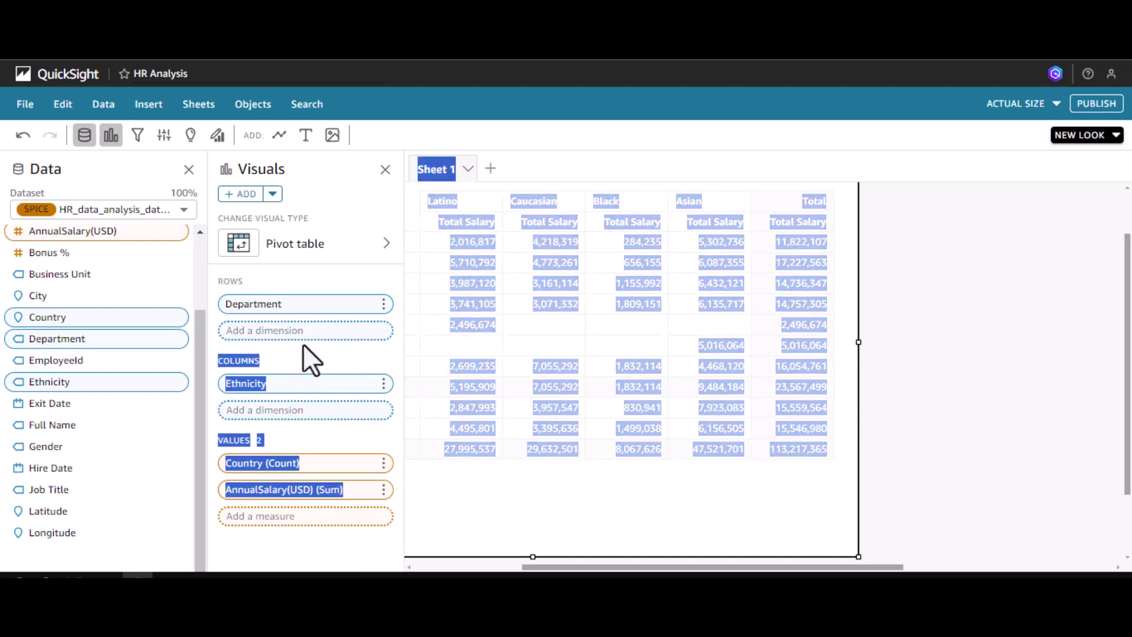
click(383, 383)
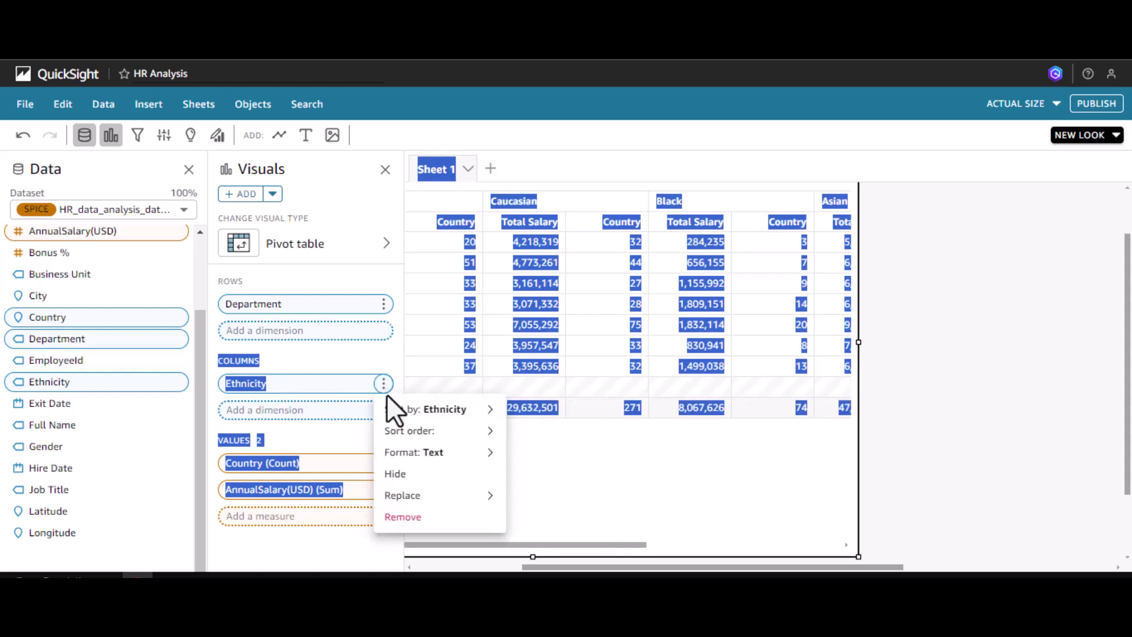
click(434, 517)
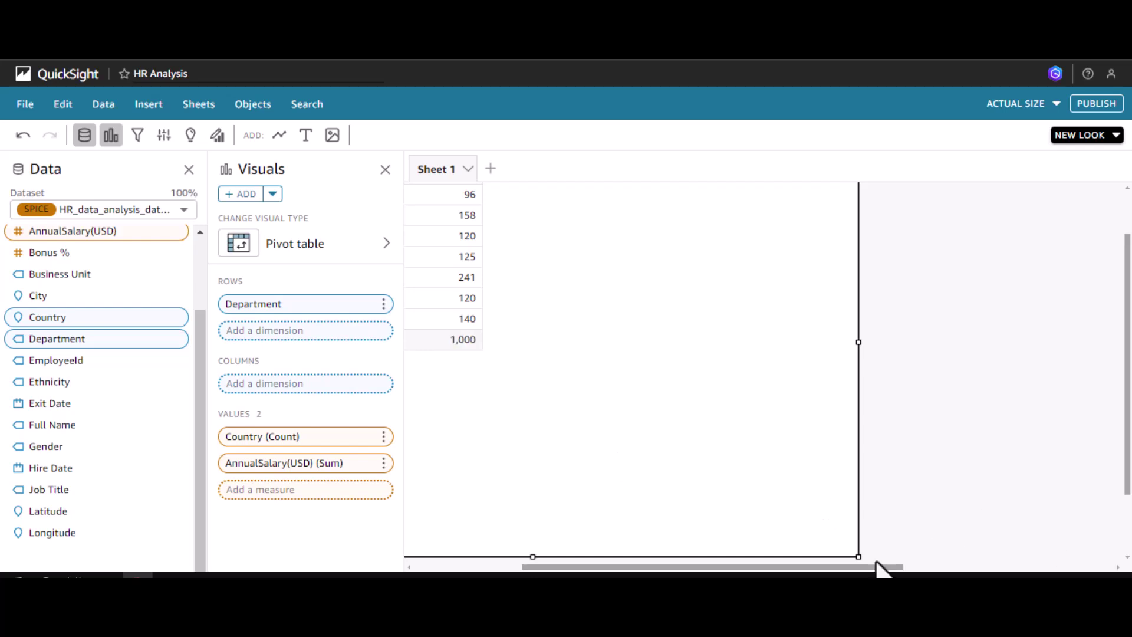
Step: Remove the Country count from the pivot table's values, keeping only the annual salary
drag(777, 570, 668, 569)
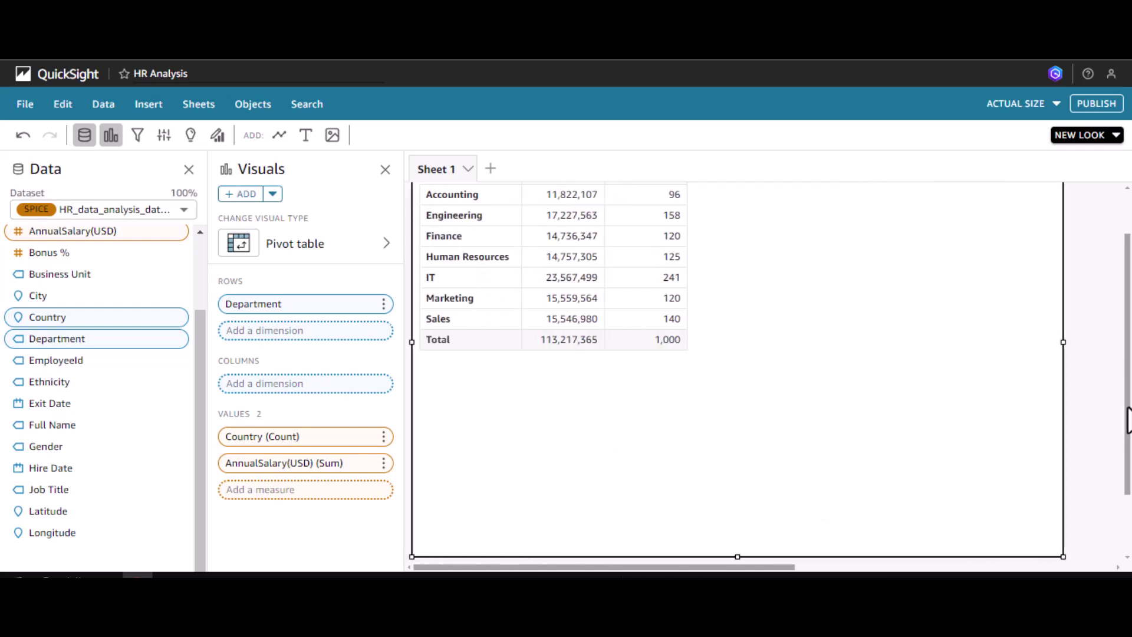
drag(1126, 392, 1126, 286)
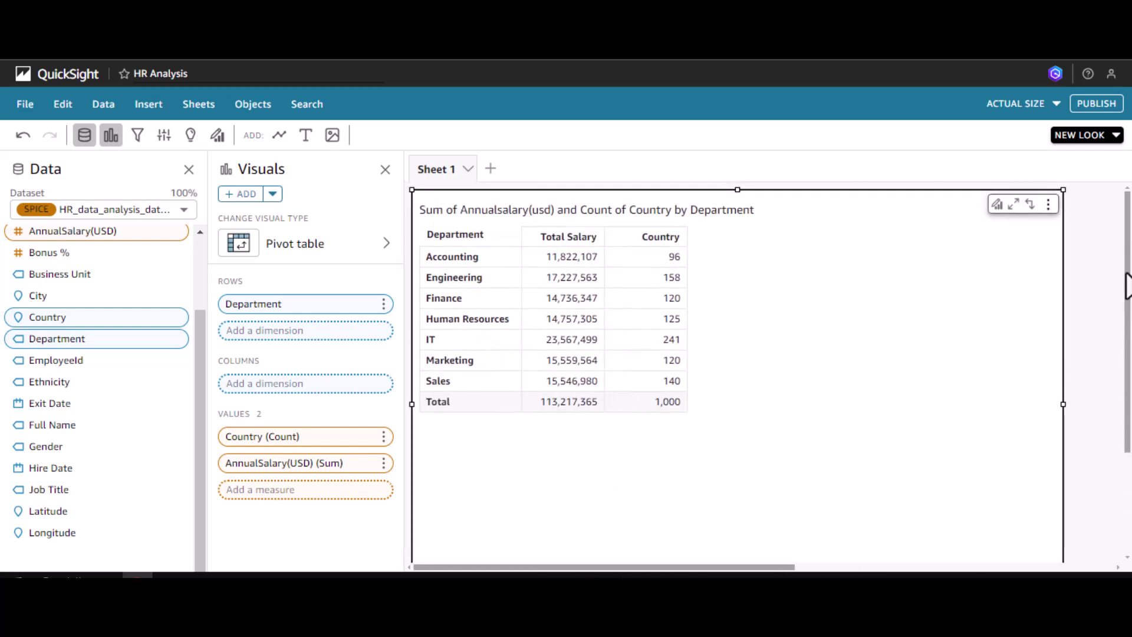
click(383, 436)
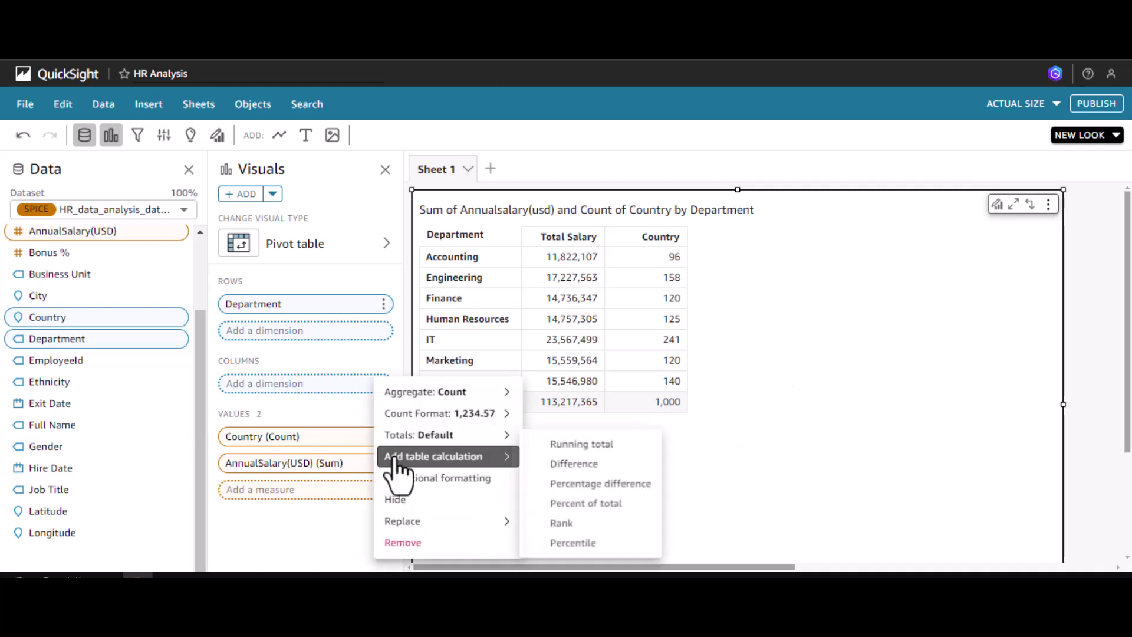
click(413, 542)
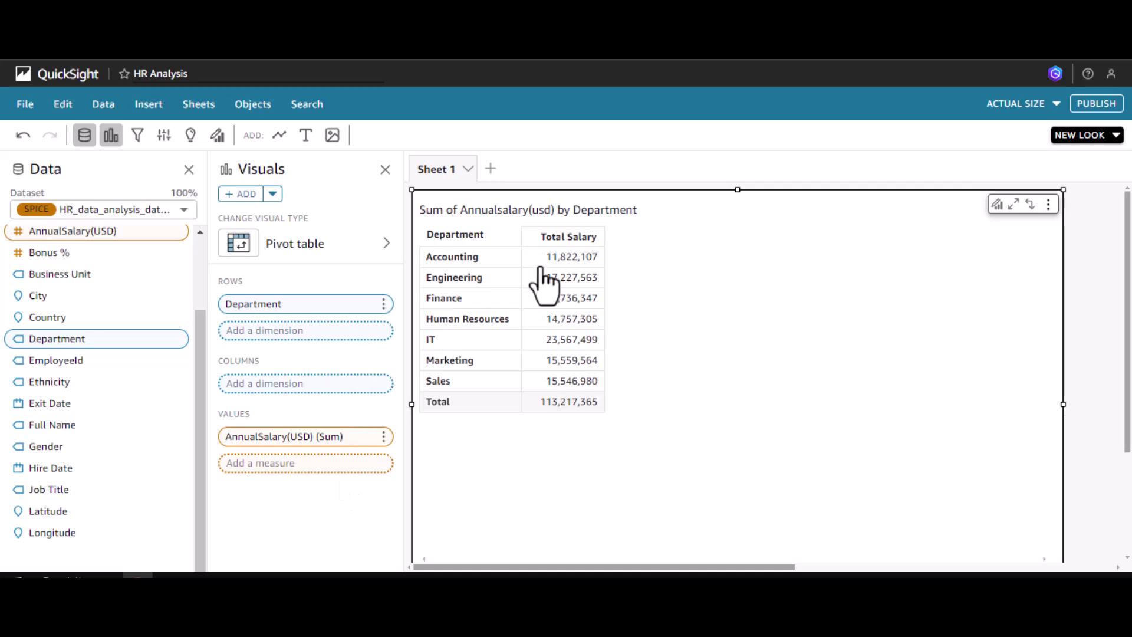
Step: Change the aggregation of the AnnualSalary(USD) value to Average
click(383, 436)
mouse_move(393, 446)
mouse_move(462, 392)
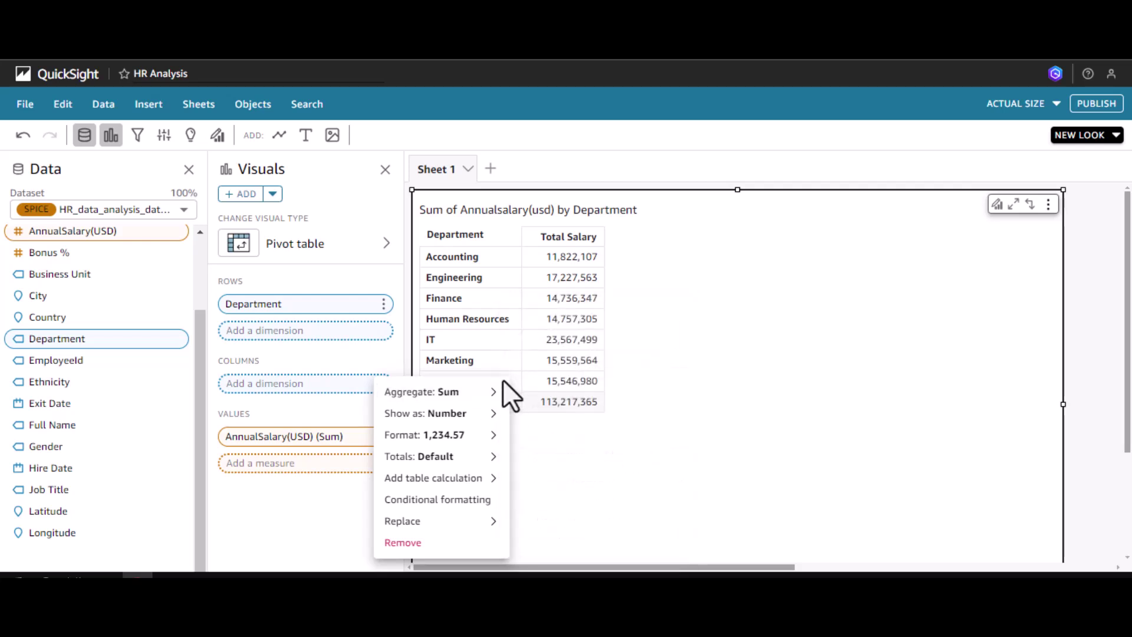
mouse_move(505, 392)
click(565, 330)
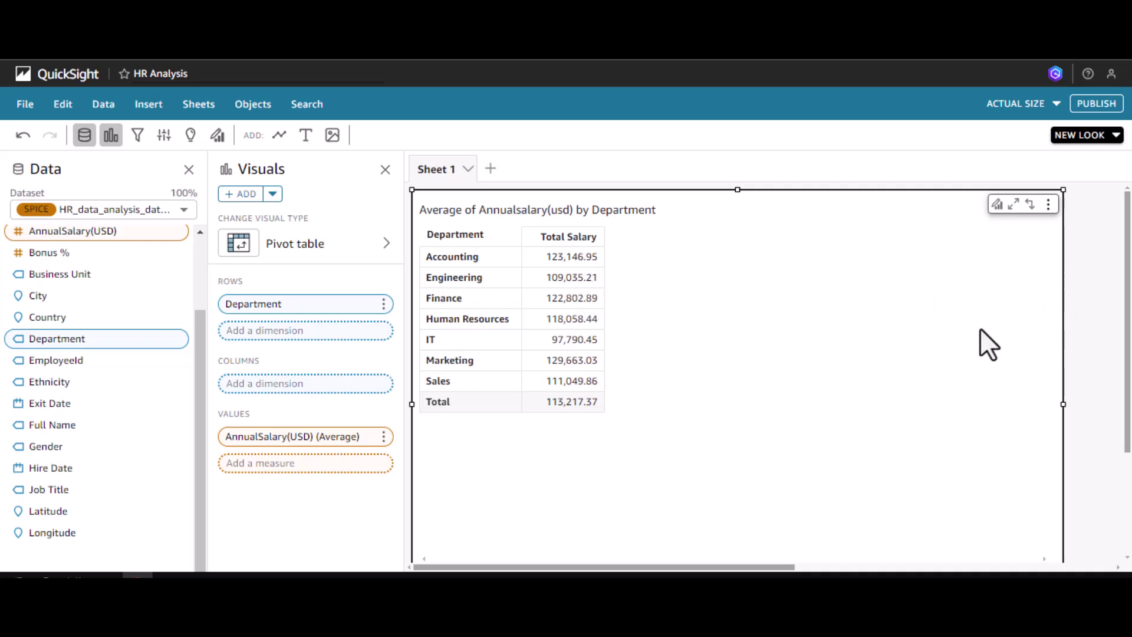
Step: Retitle the averaged annual salary value as Avg Salary in the pivot table's value names
click(997, 204)
double_click(959, 511)
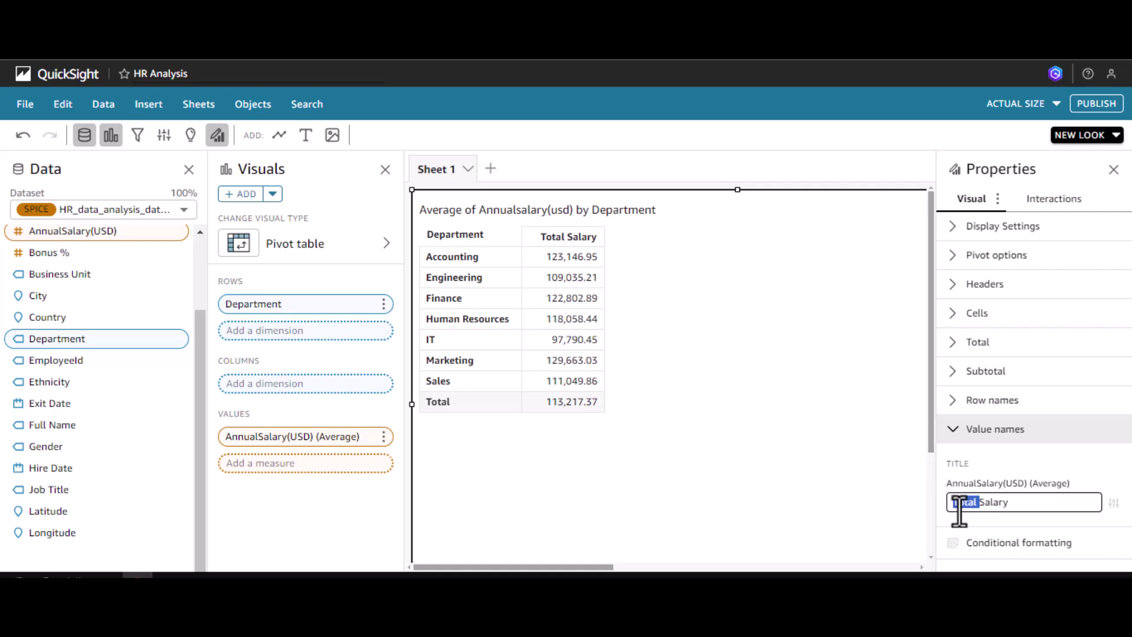
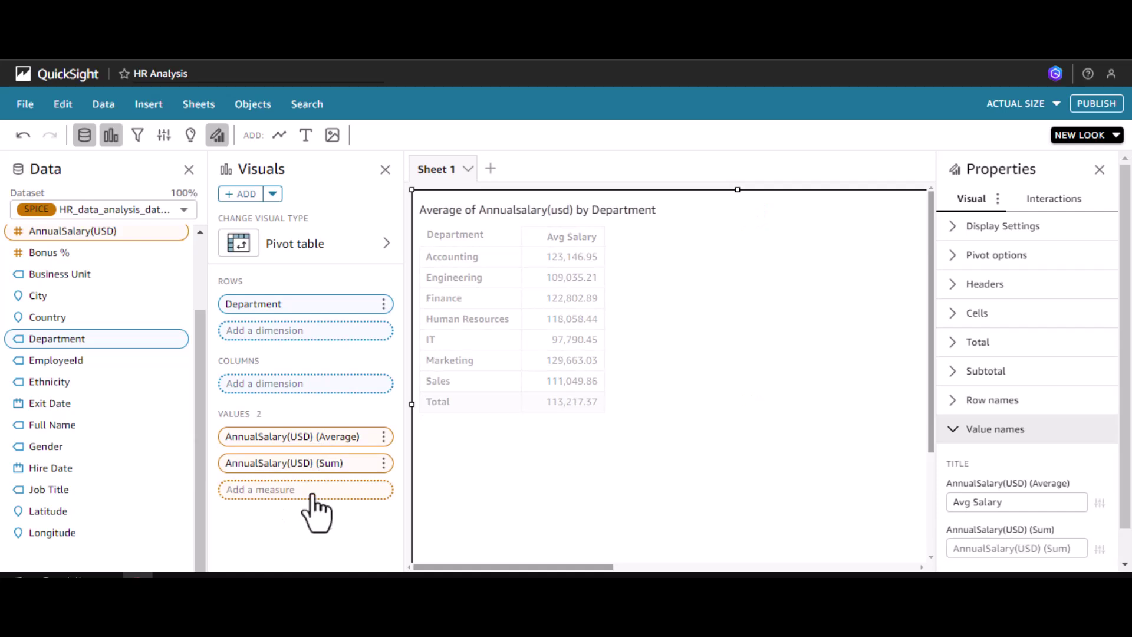
Step: Replace the averaged salary value with the sum of AnnualSalary(USD) and add the same field as a second value
drag(336, 462, 299, 446)
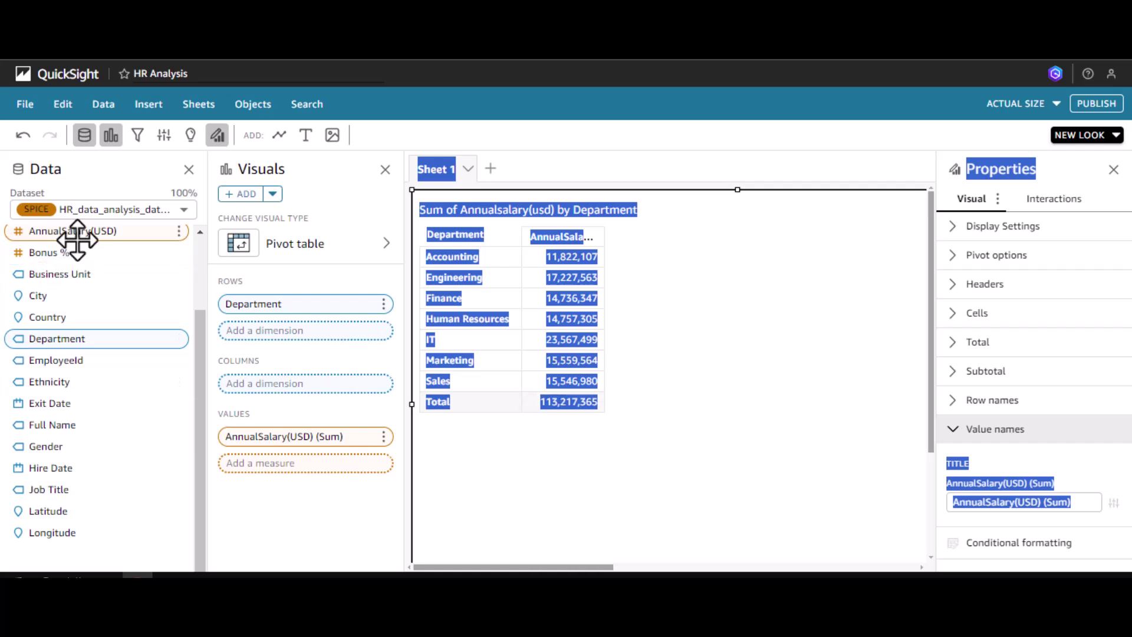
drag(77, 239, 152, 435)
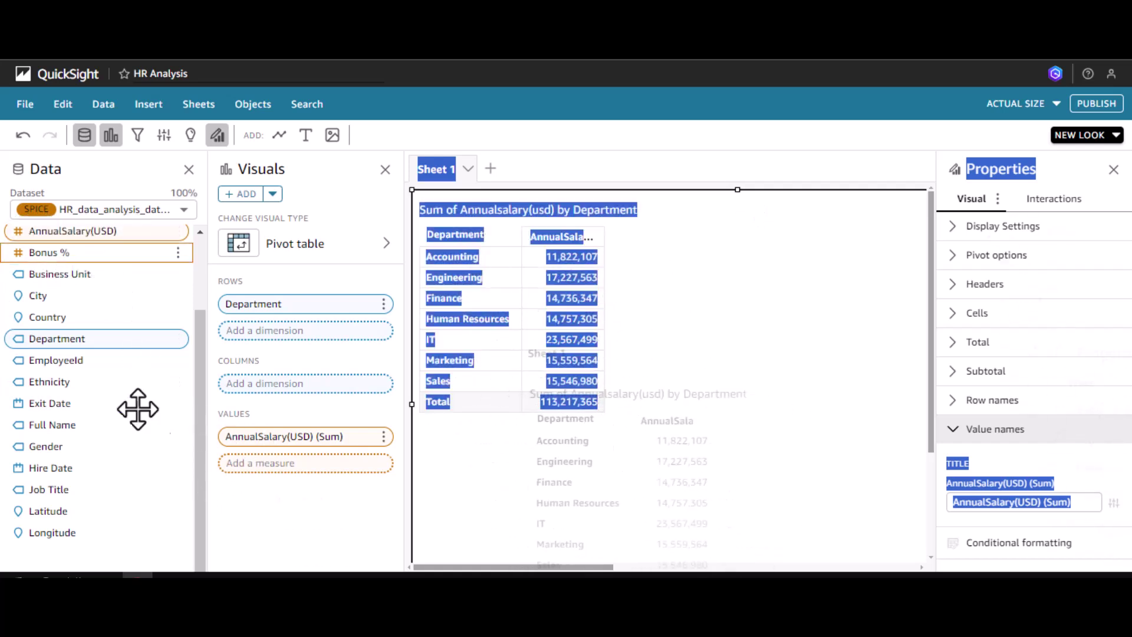
drag(123, 230, 282, 466)
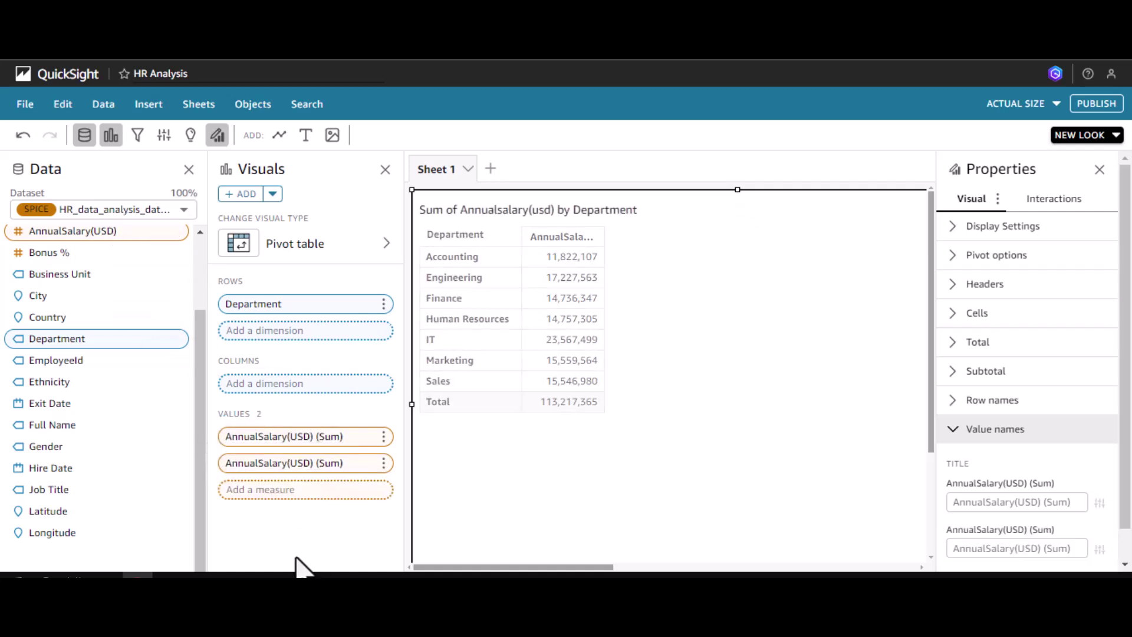
Step: Change the aggregation of the second AnnualSalary(USD) value to Average
click(384, 462)
mouse_move(493, 466)
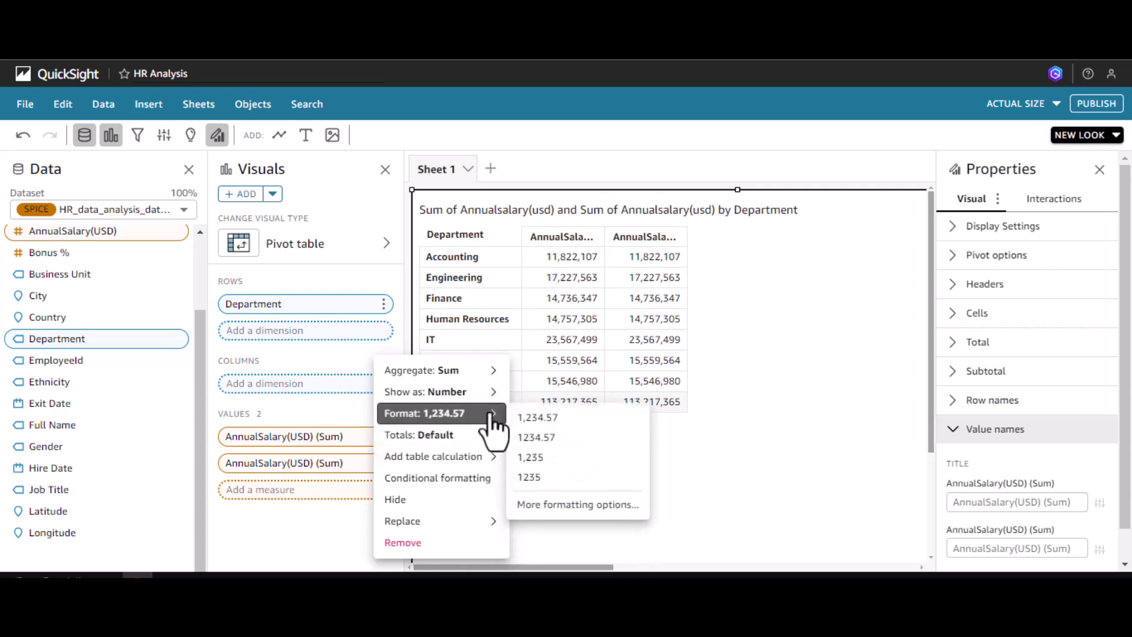
mouse_move(493, 370)
click(568, 334)
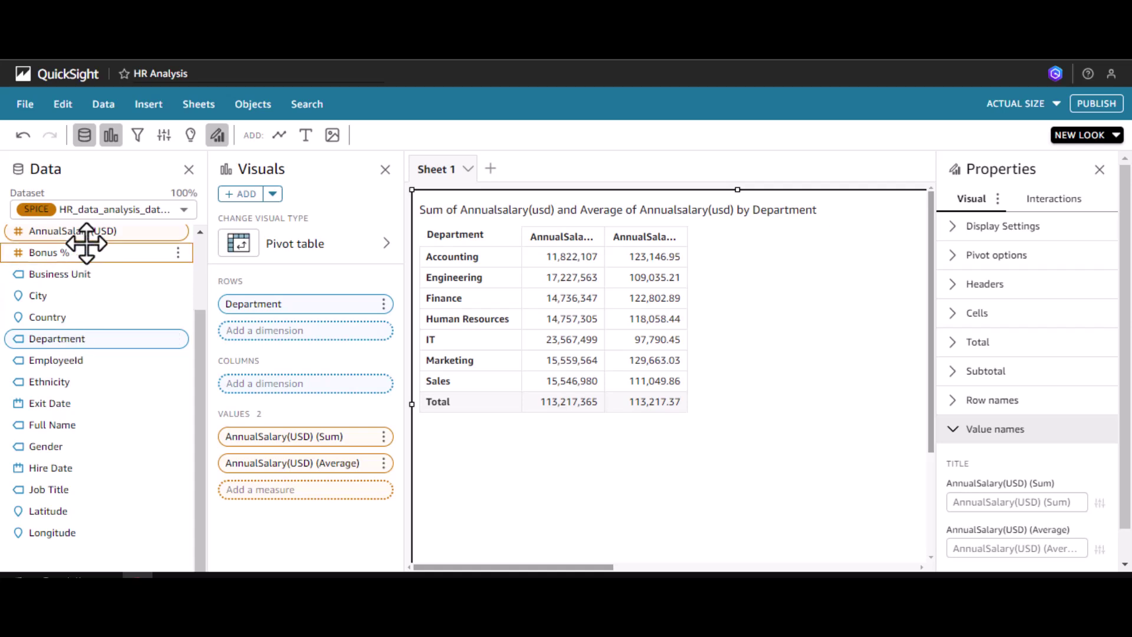
Step: Add AnnualSalary(USD) as a third value and apply the Running total table calculation to it
drag(87, 230, 254, 497)
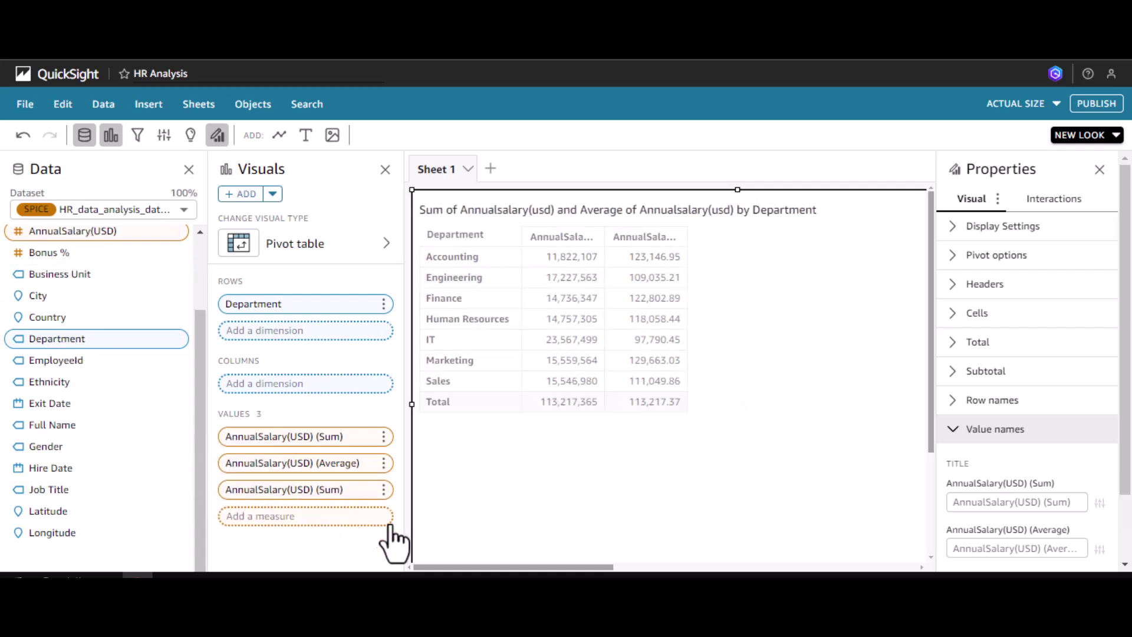
click(384, 489)
mouse_move(468, 457)
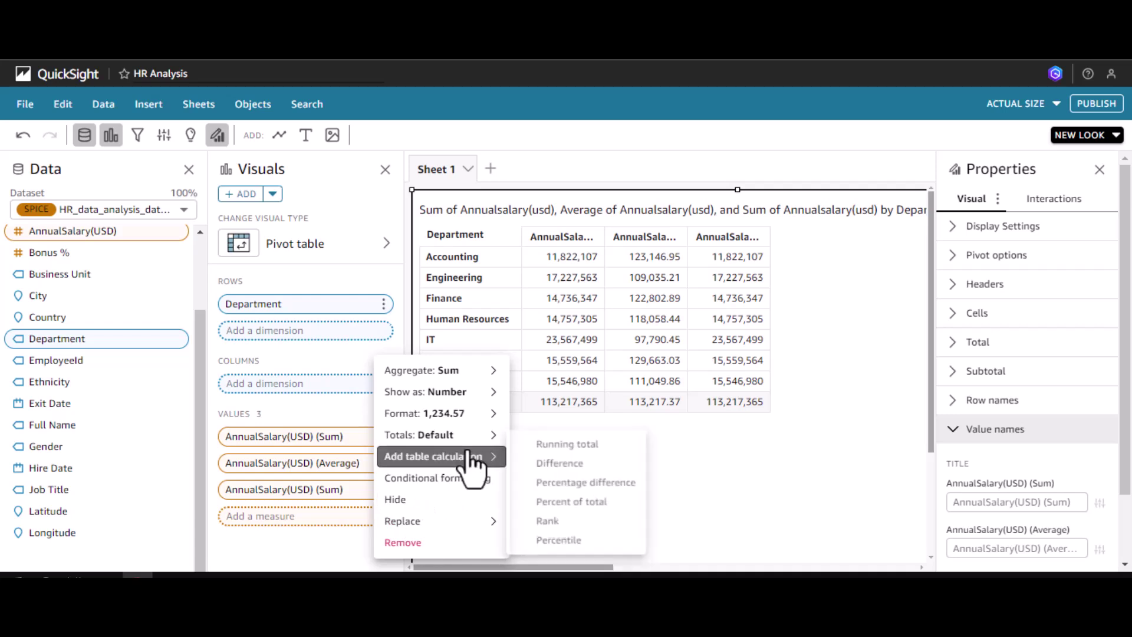
click(561, 447)
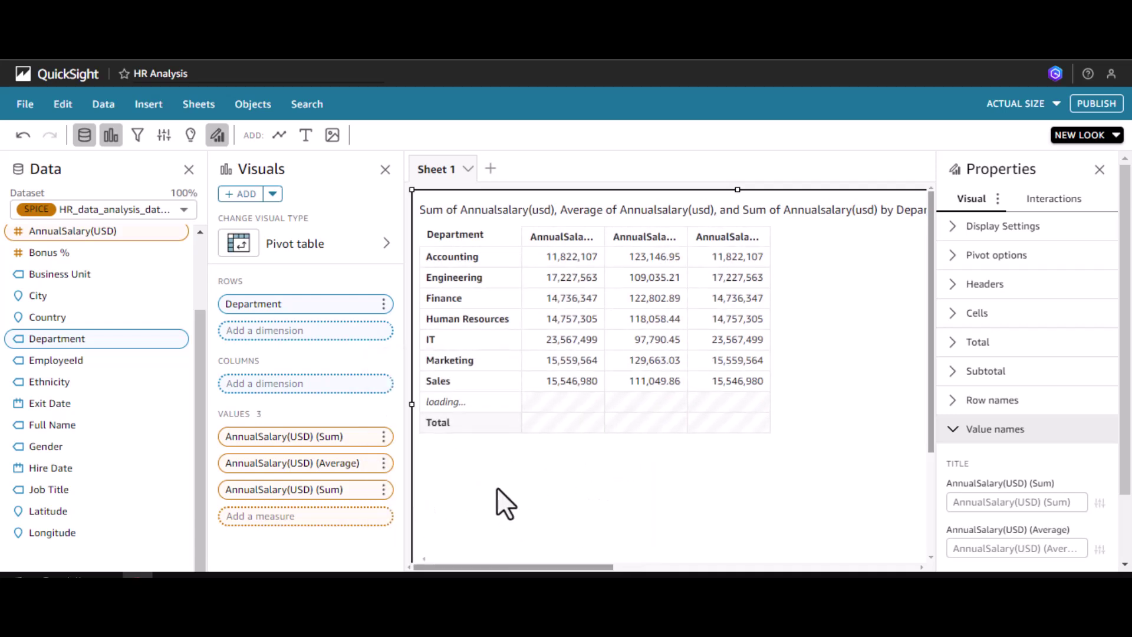
Step: Title the first salary sum Total Salary and the averaged value Average Salary in the value names
click(990, 502)
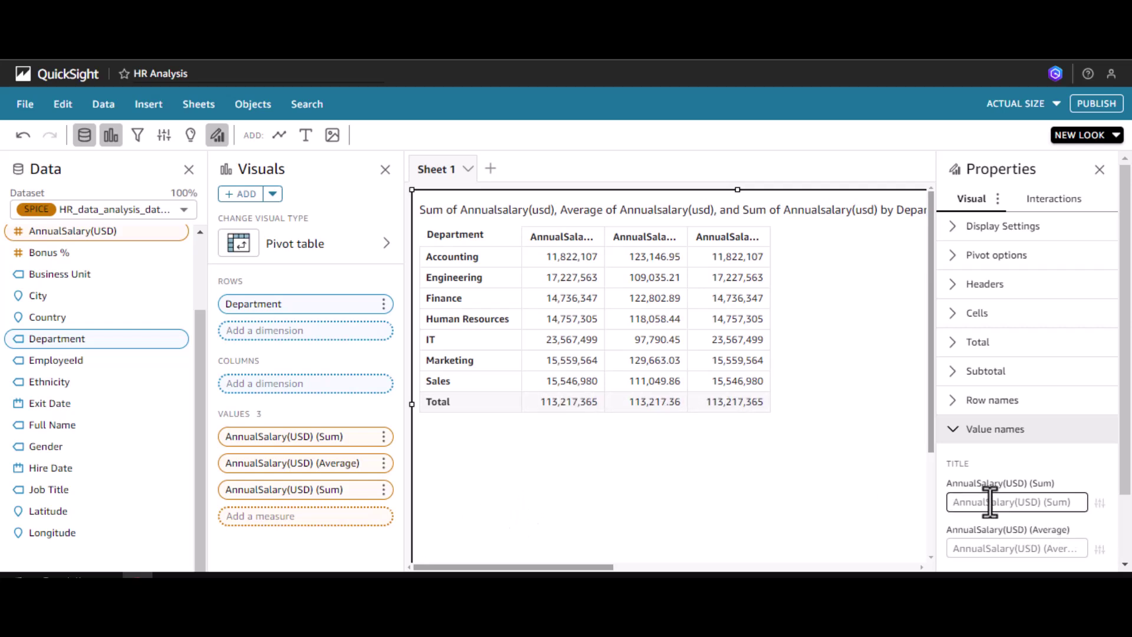
text(Total)
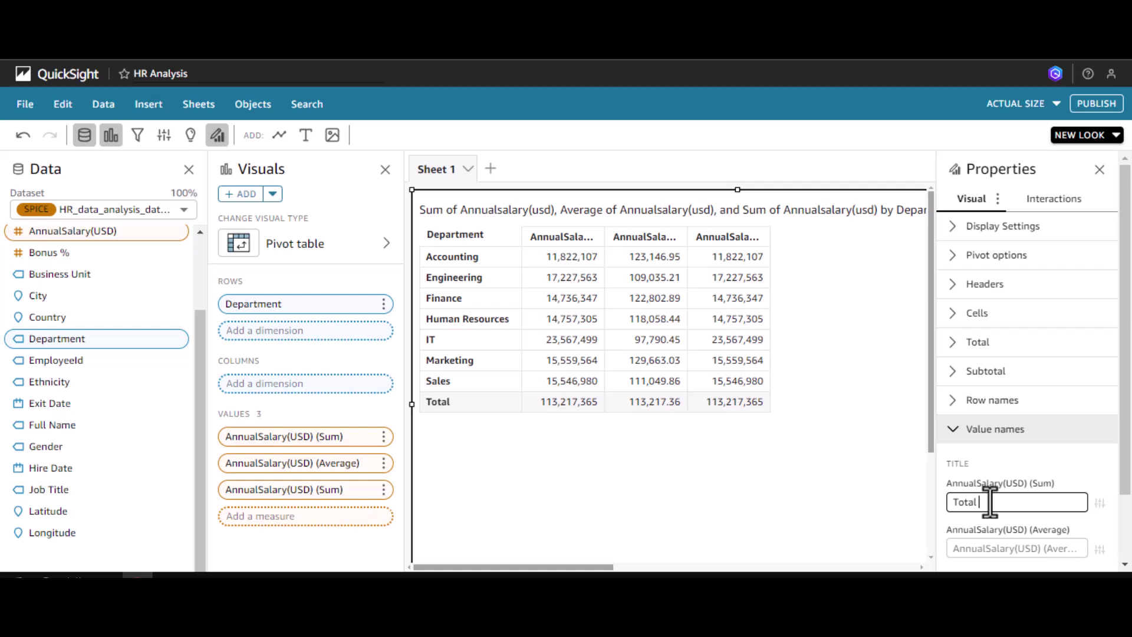
text( Salary)
click(1003, 549)
text(Average Salar)
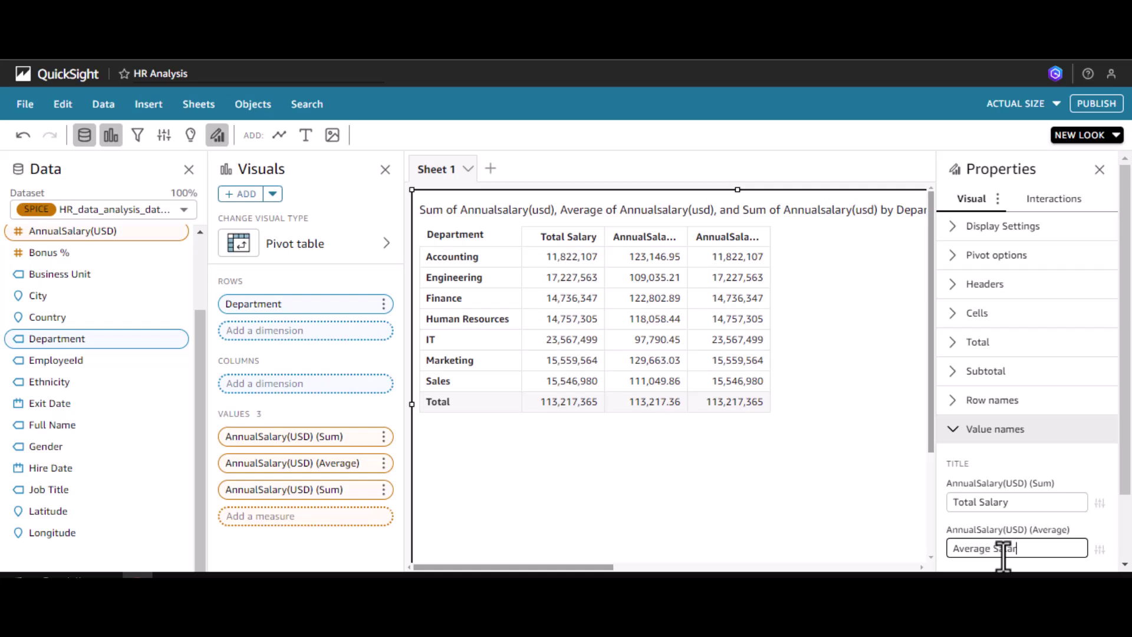
text(y)
Step: Title the third salary value, the running total, Running Salary
drag(1123, 475, 1125, 524)
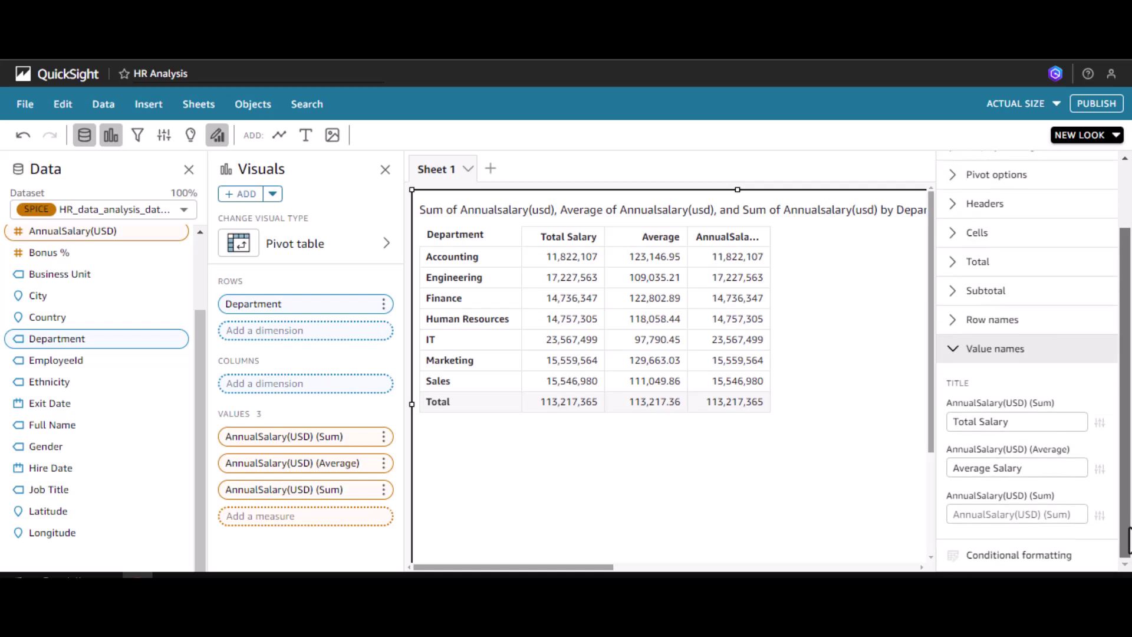
click(1013, 513)
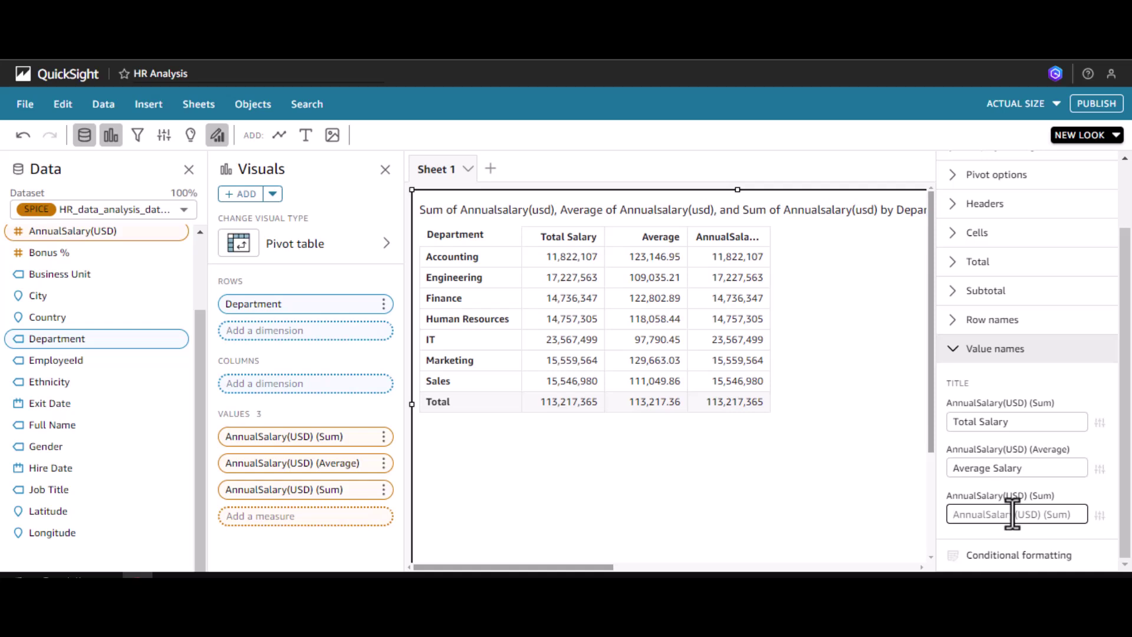
text(Running Salary)
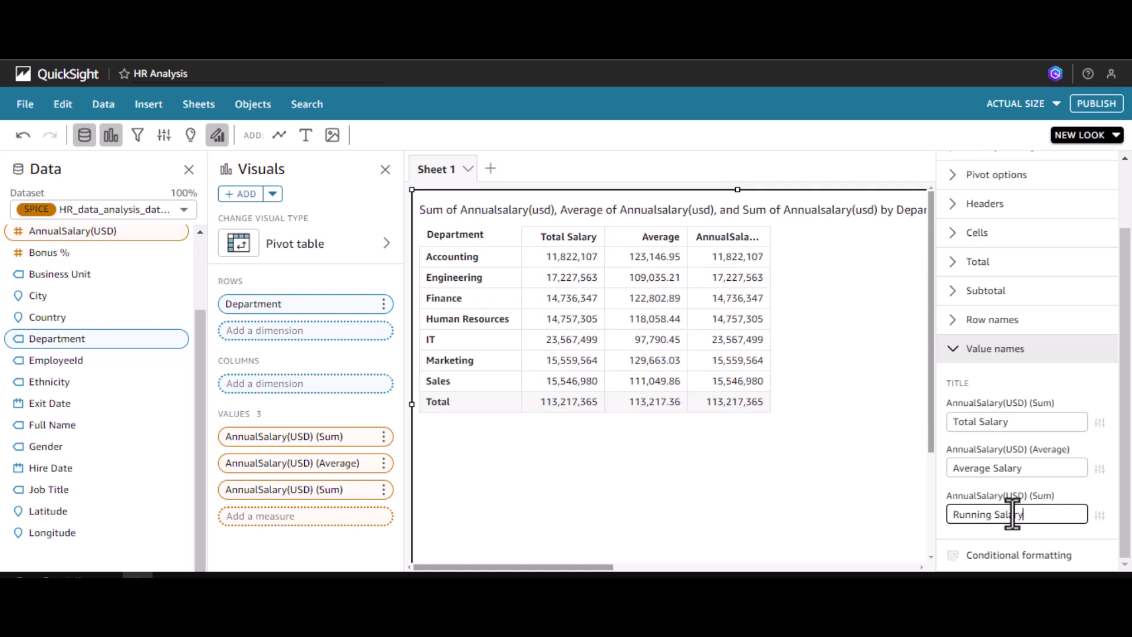
click(857, 475)
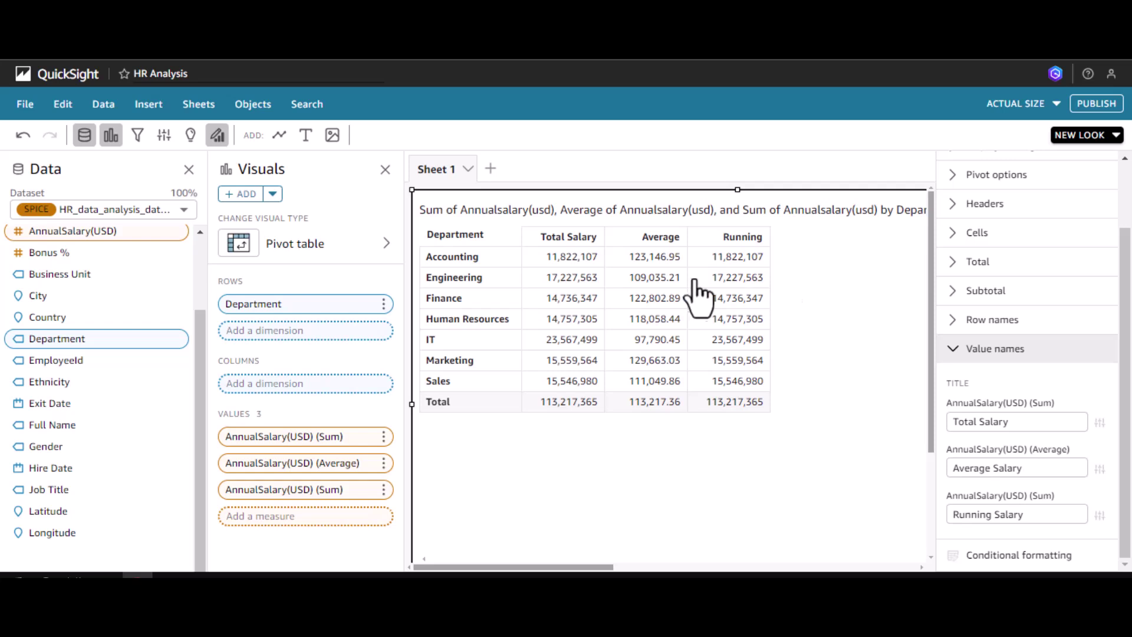
Step: Set the Running Salary value to calculate as Table down
click(383, 489)
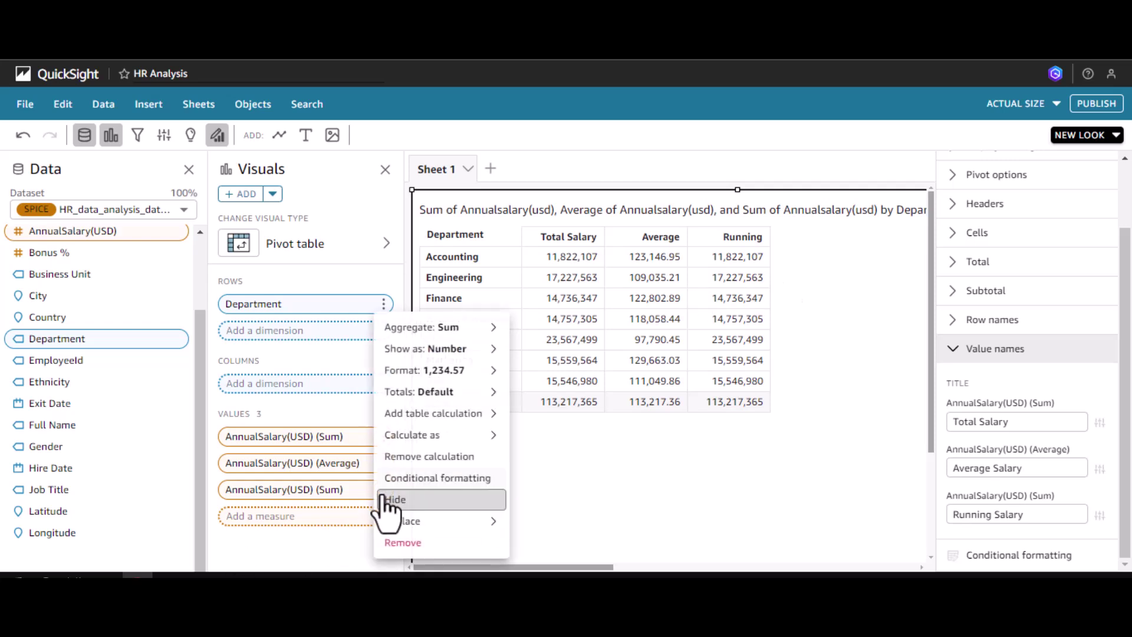
mouse_move(437, 437)
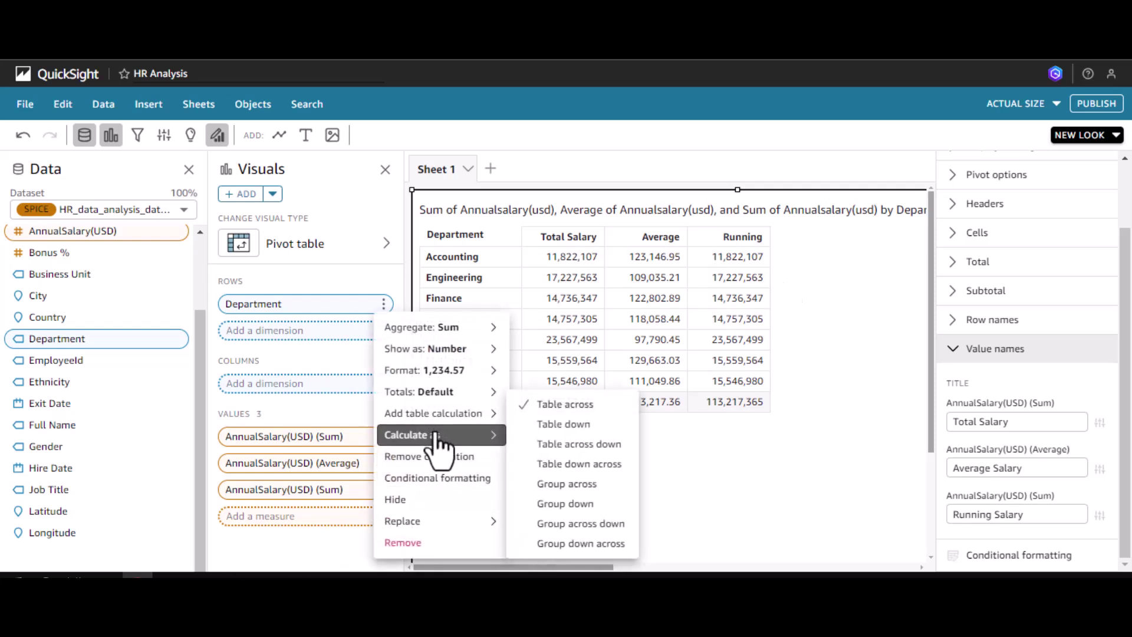
click(543, 426)
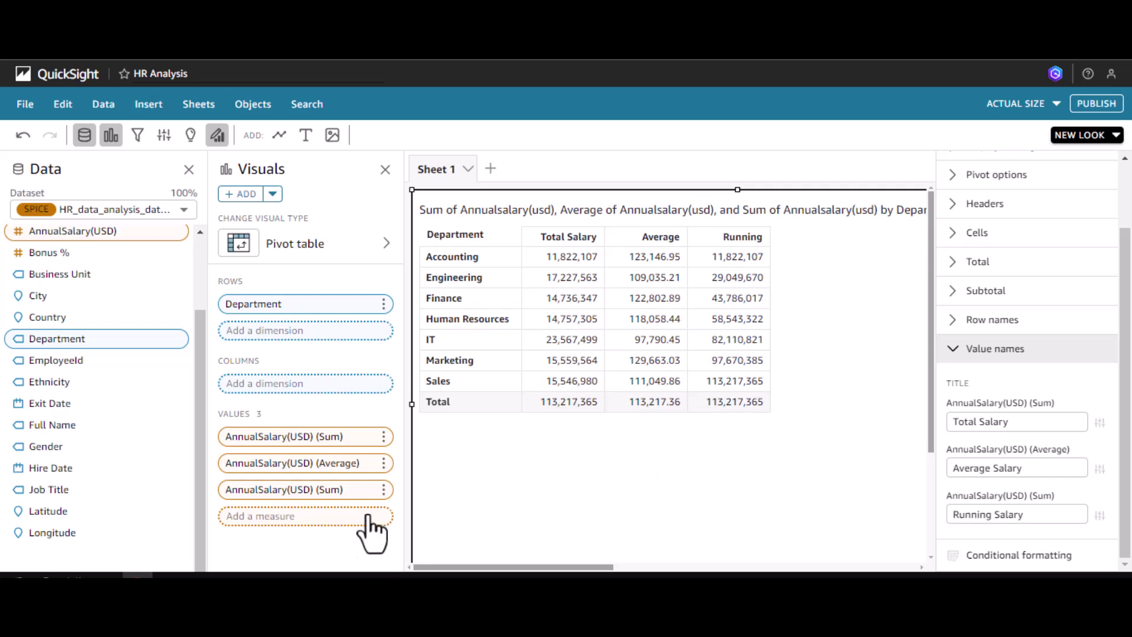
Step: Add AnnualSalary(USD) as a fourth value and apply the Difference table calculation to it
drag(124, 248, 292, 521)
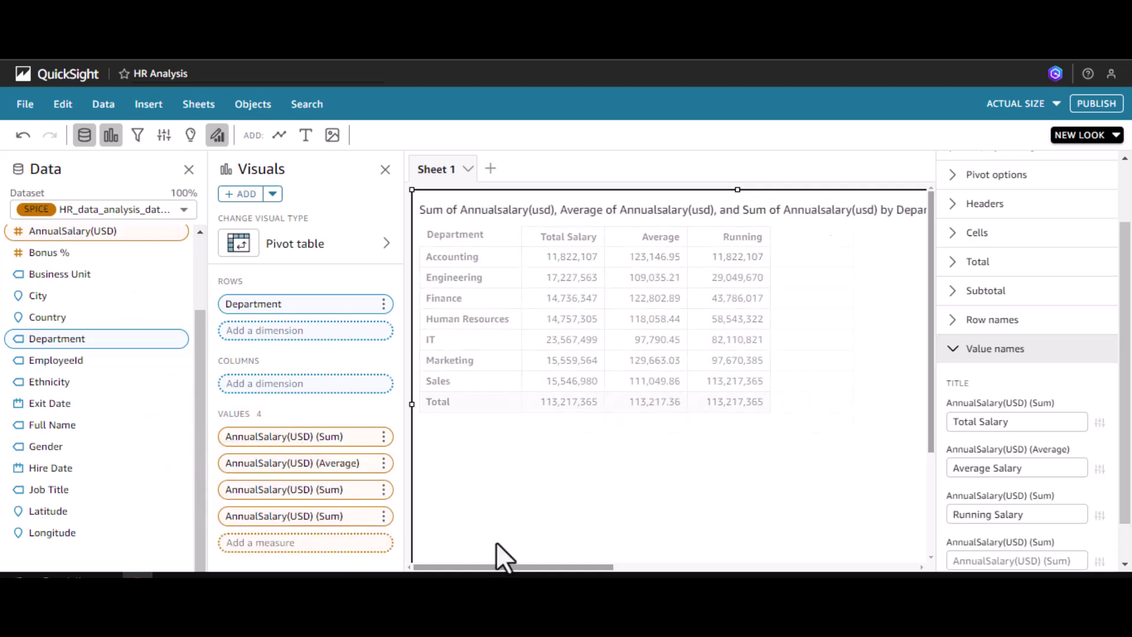
click(383, 516)
mouse_move(478, 530)
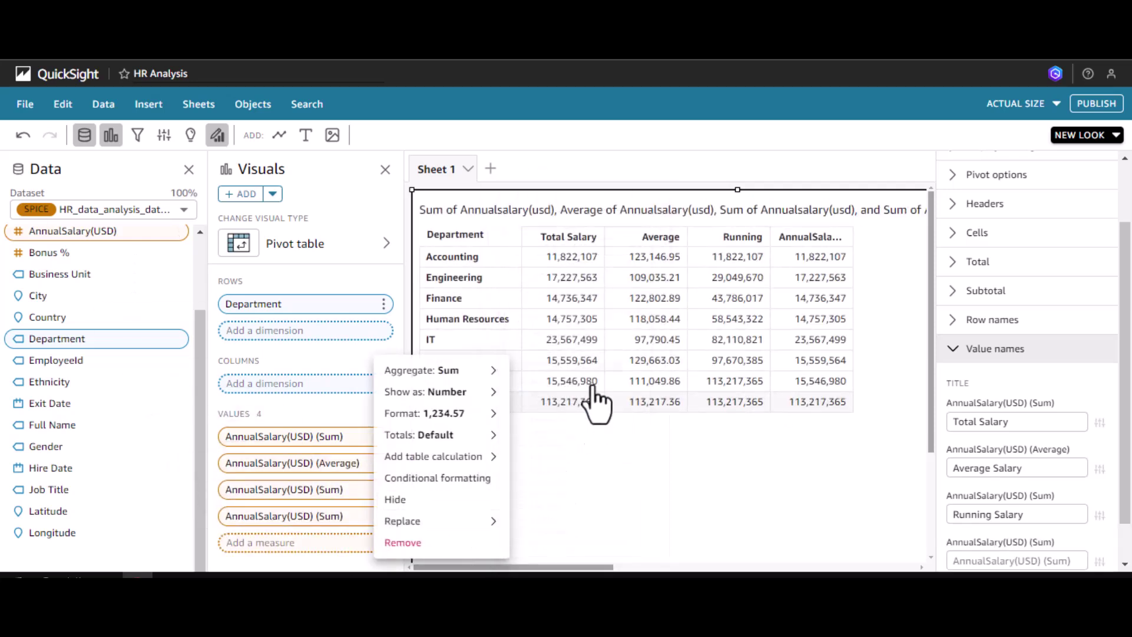
mouse_move(471, 463)
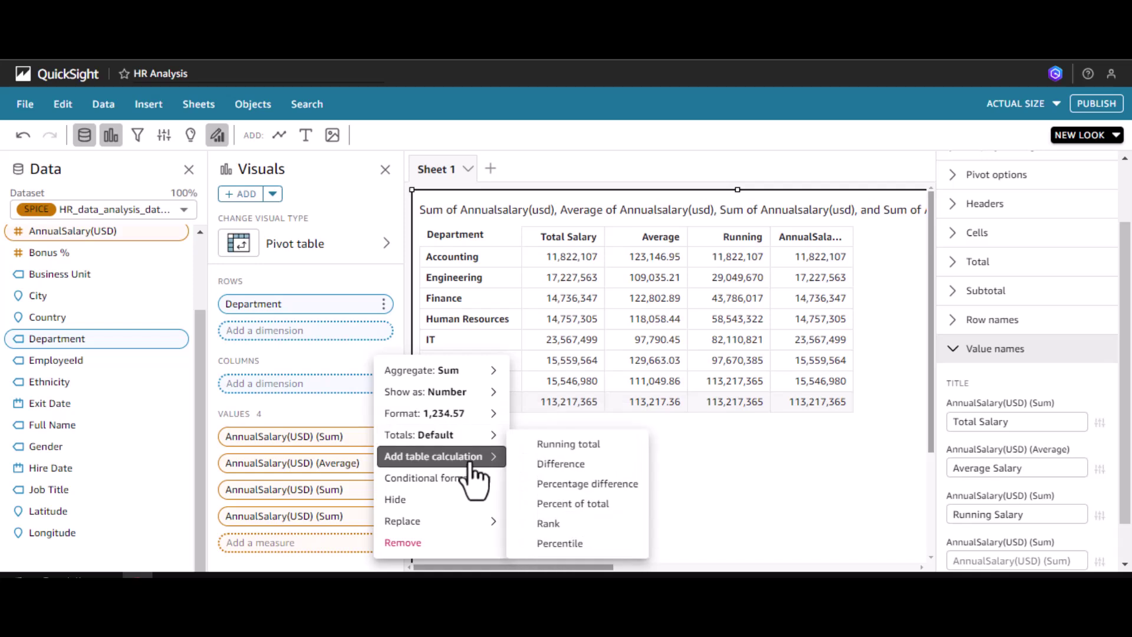
click(554, 465)
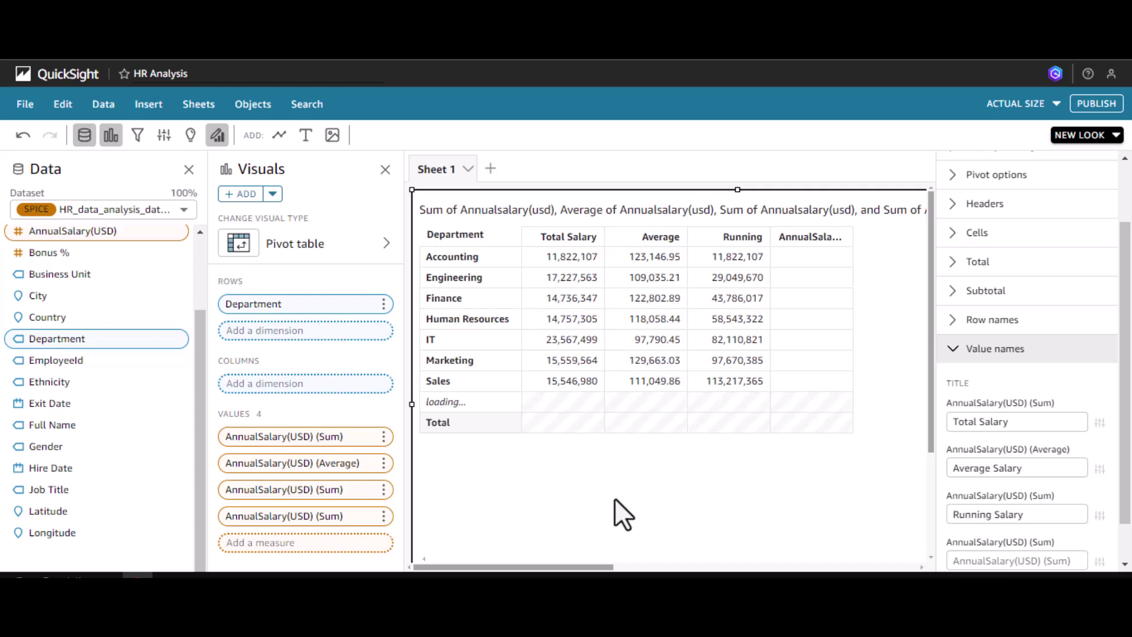
Step: Set the fourth salary value's Difference calculation to Table down
drag(587, 570, 631, 570)
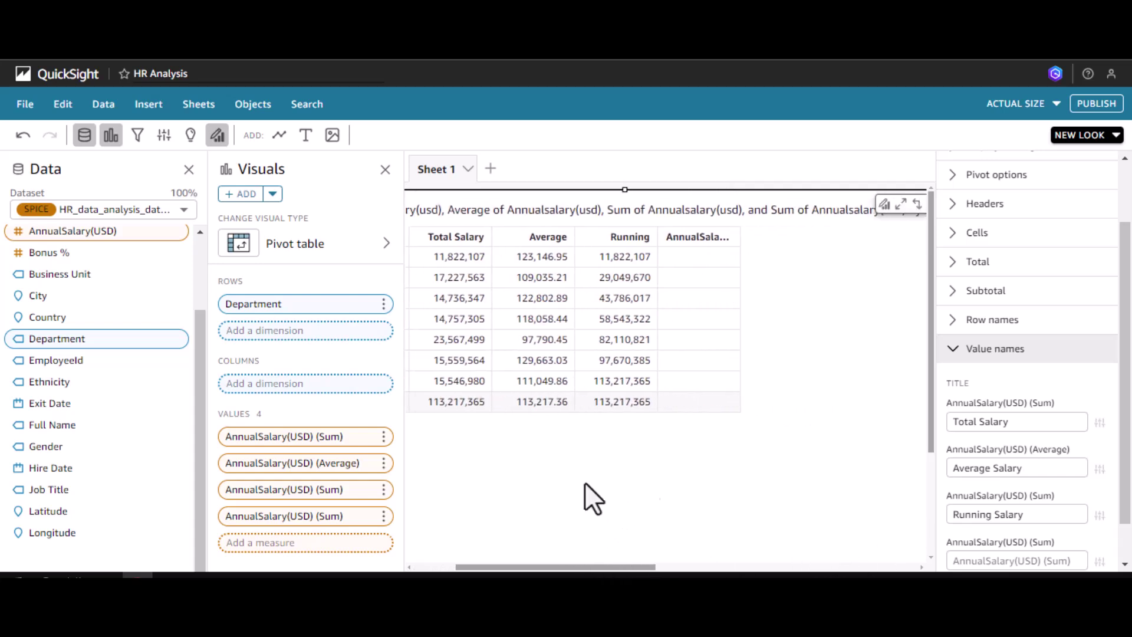
click(384, 516)
mouse_move(486, 417)
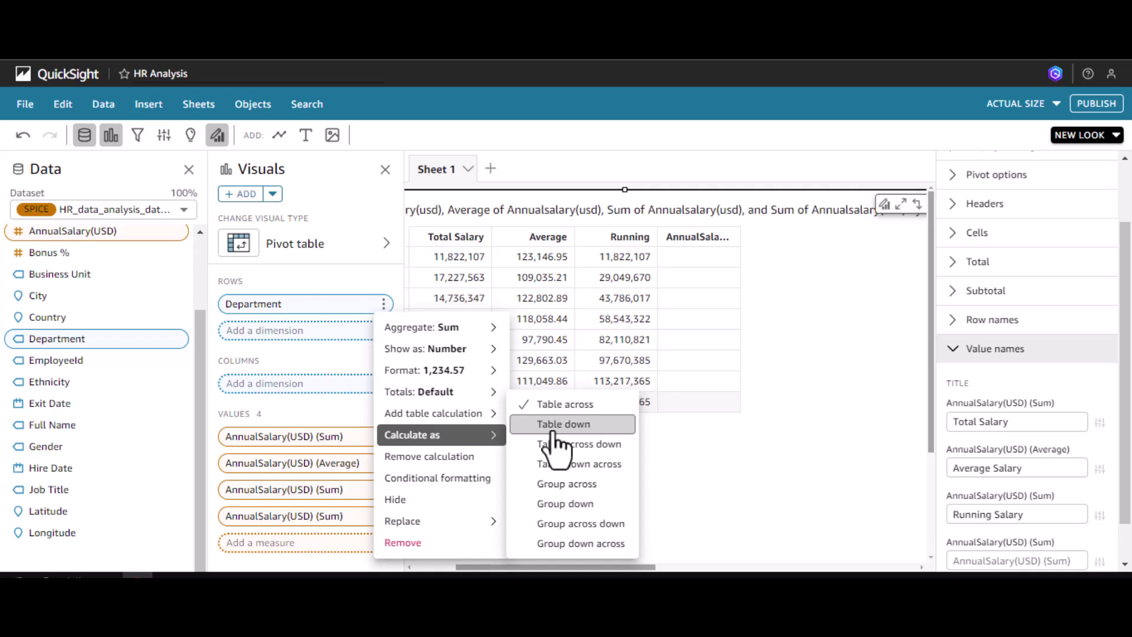
click(553, 427)
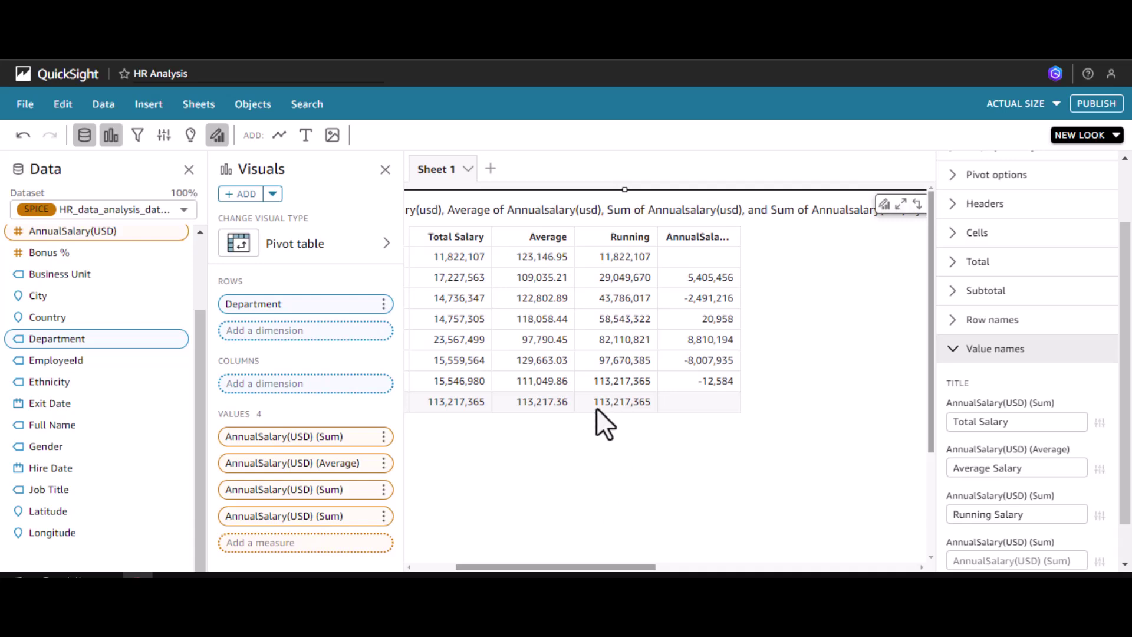
drag(601, 567, 556, 572)
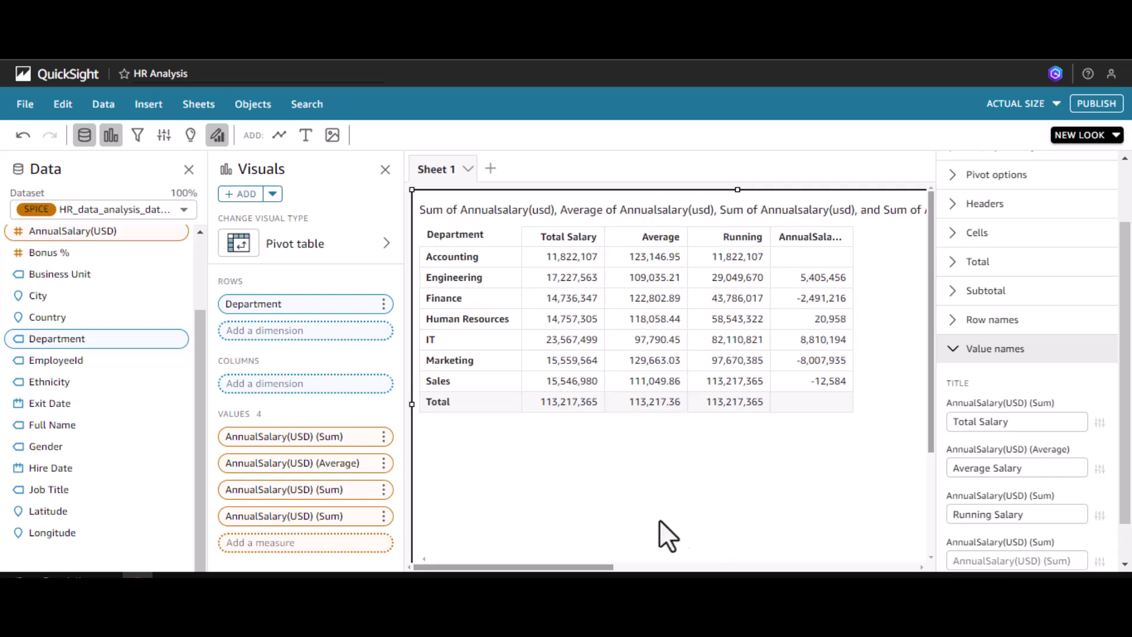
mouse_move(582, 571)
mouse_down()
mouse_move(601, 571)
mouse_move(575, 570)
mouse_up()
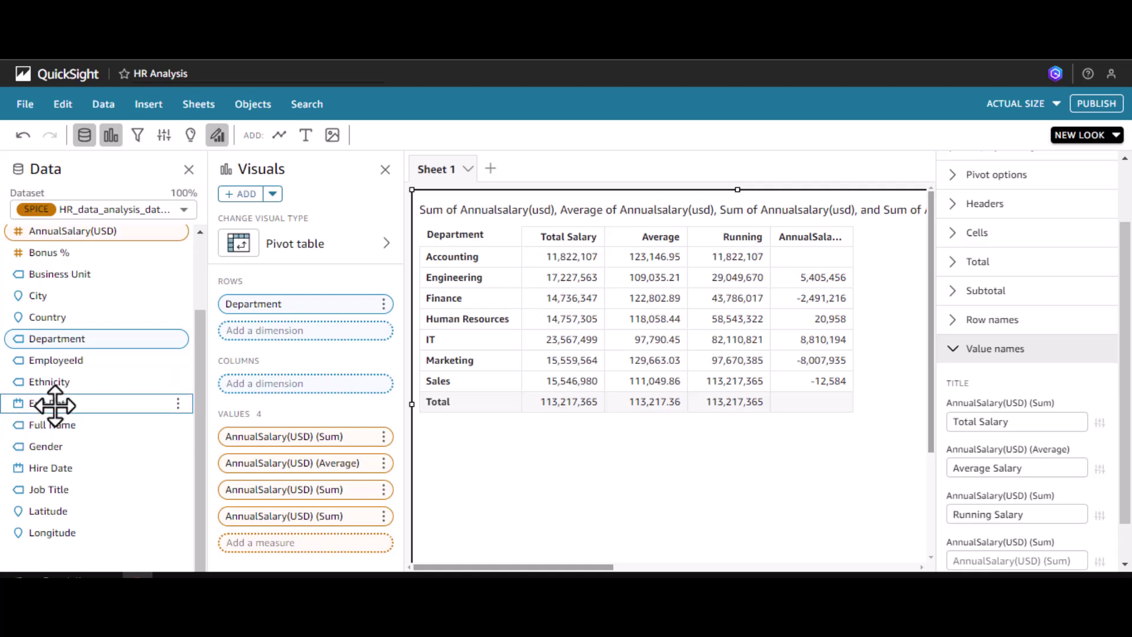
Step: Replace Department with Hire Date in the pivot table's rows and aggregate the dates by Year
drag(40, 467, 253, 303)
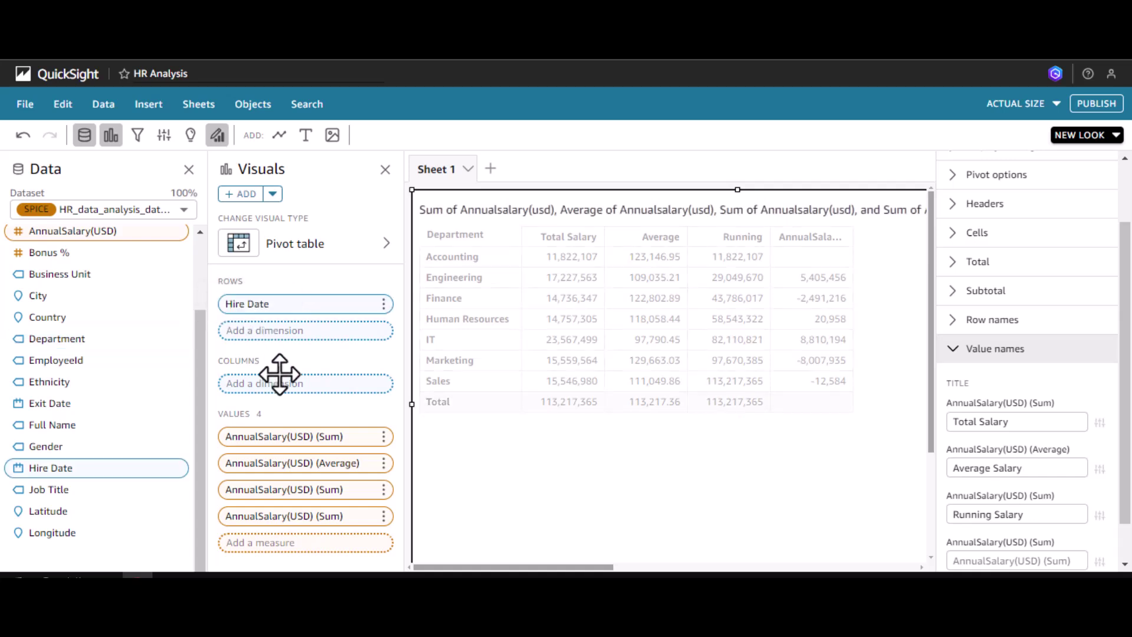
click(383, 303)
mouse_move(436, 333)
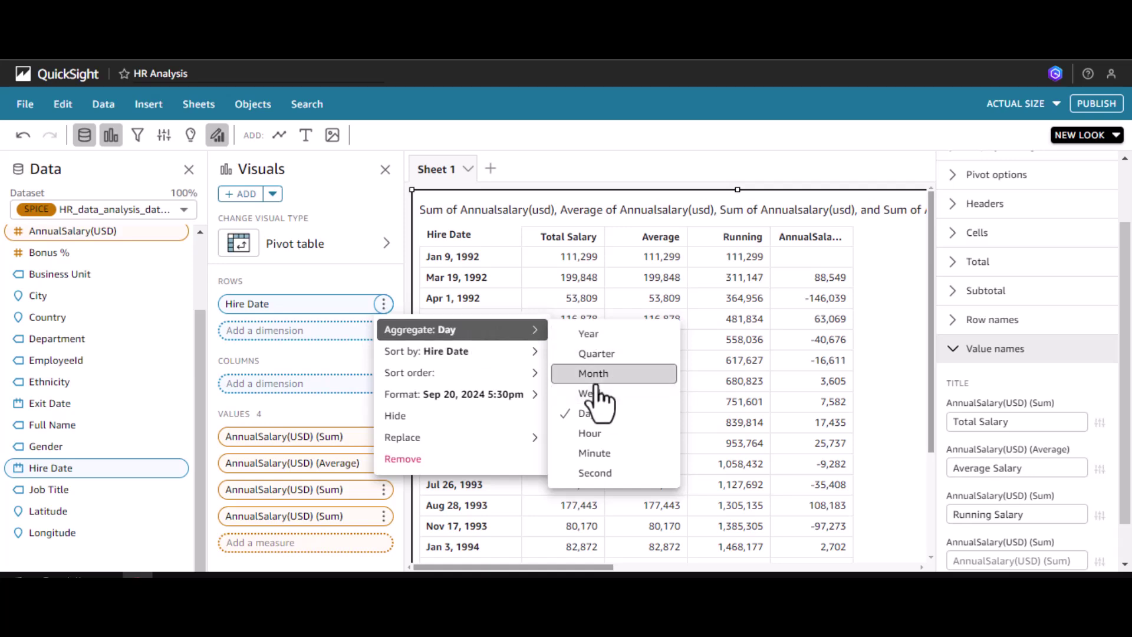
click(591, 335)
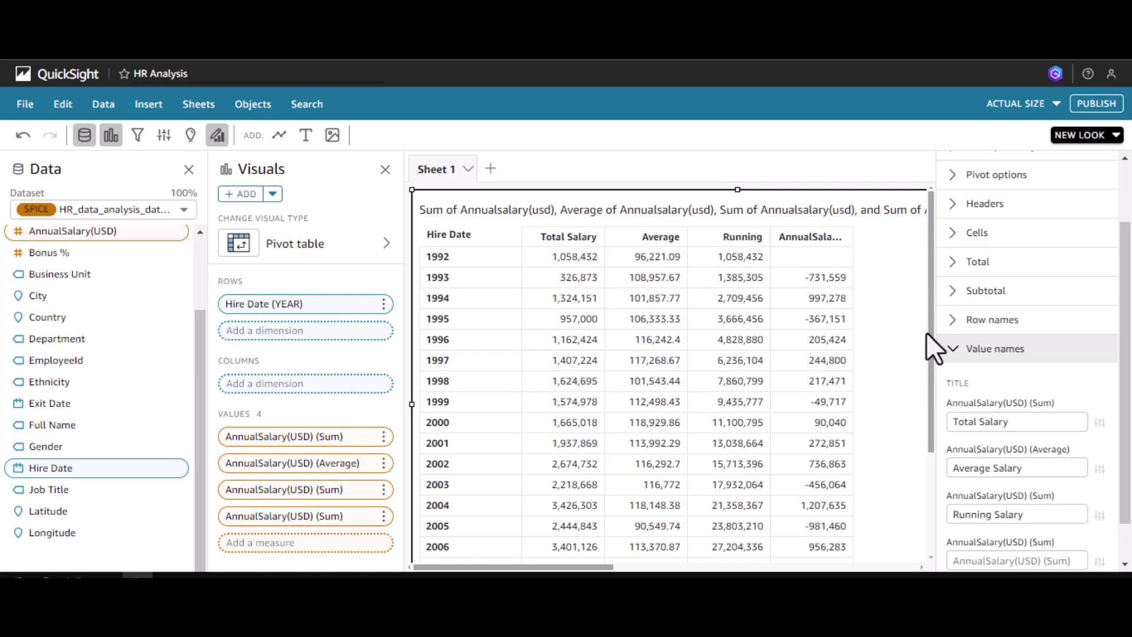
Step: Sort the pivot table's Hire Date years in descending order
click(469, 242)
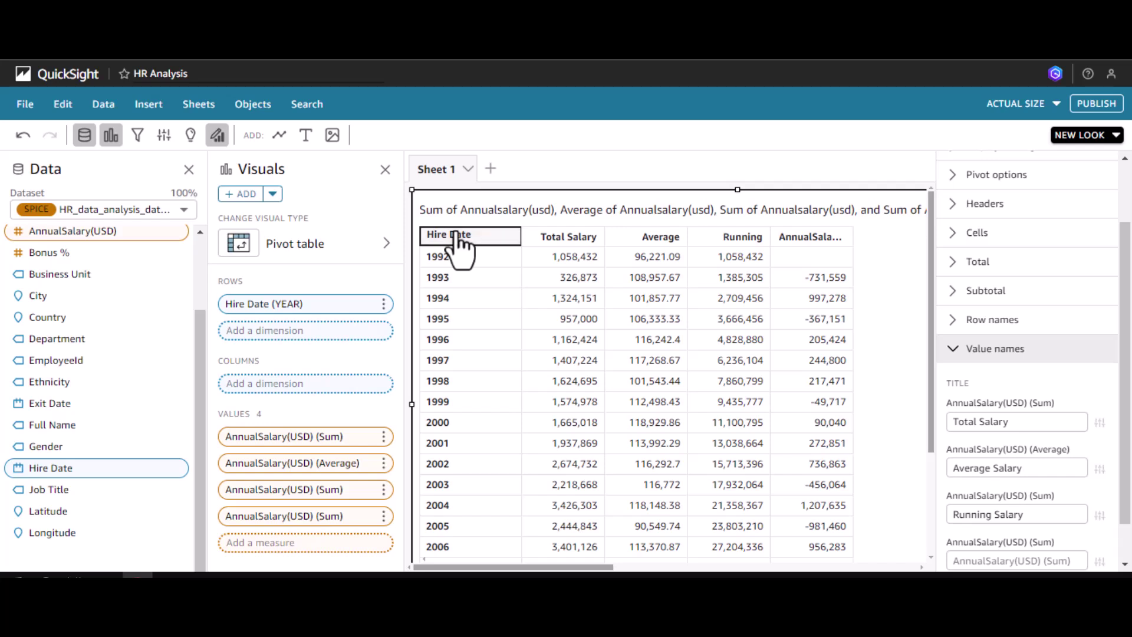
click(383, 304)
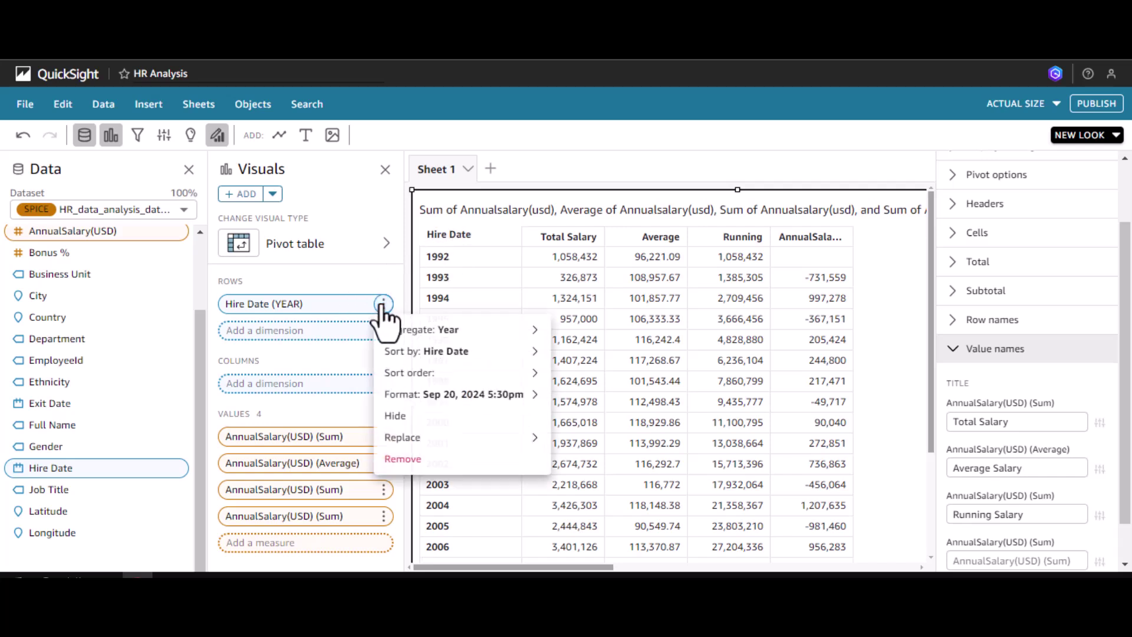
mouse_move(438, 355)
mouse_move(523, 374)
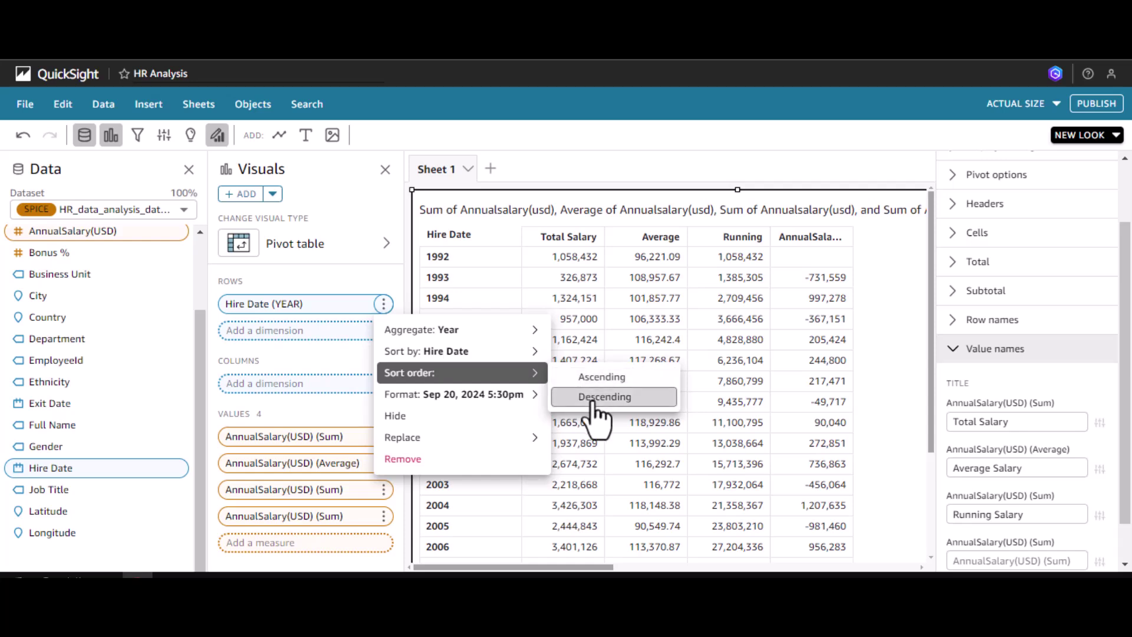
click(664, 399)
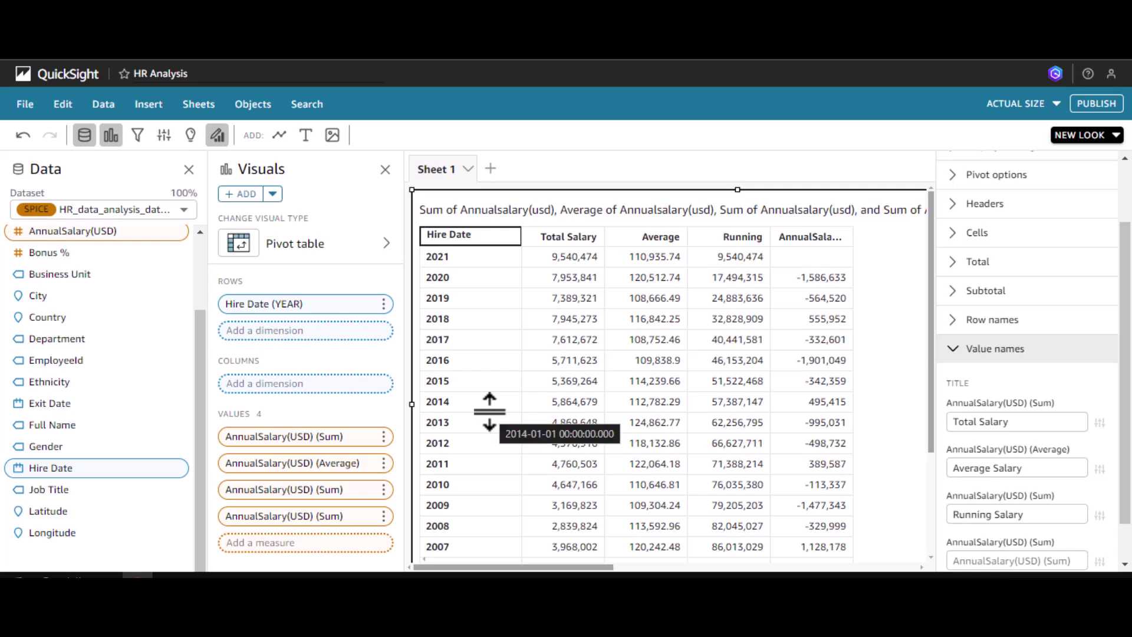
Step: Set the sort order of the Hire Date row field to Ascending
click(383, 304)
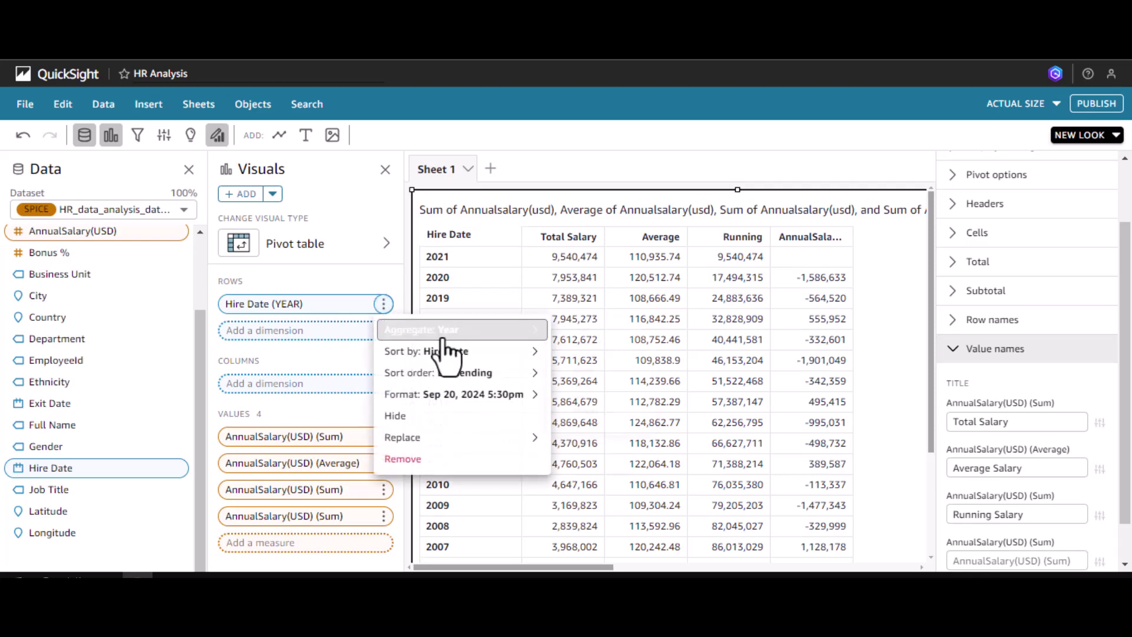
mouse_move(534, 375)
click(672, 380)
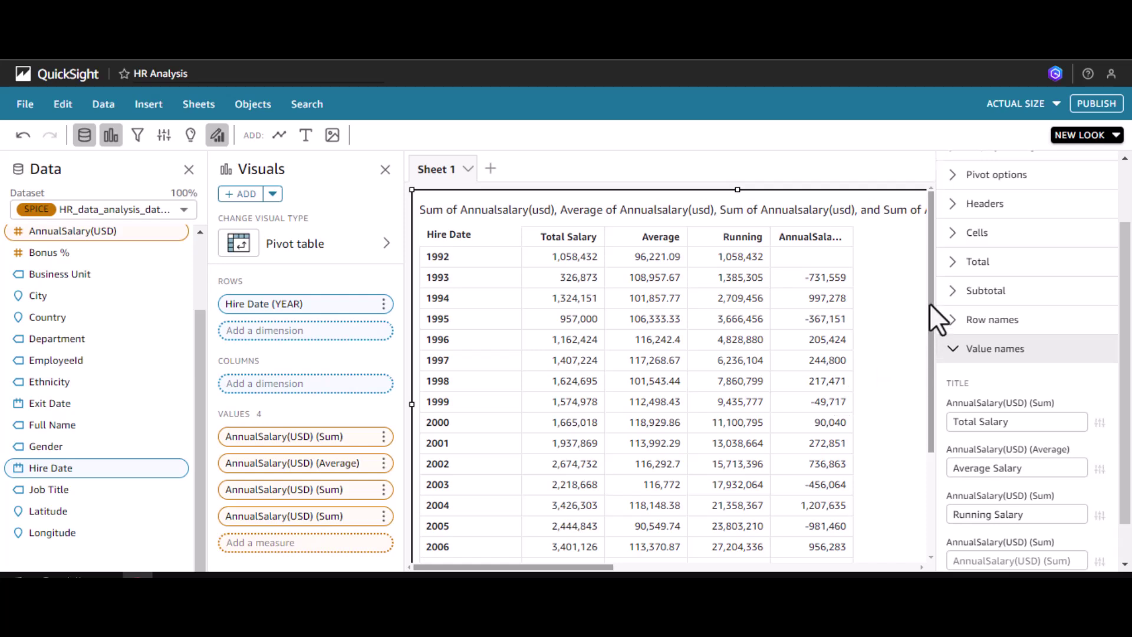
Step: Title the fourth salary value "Diff" in the pivot table's value names
scroll(1005, 513, down, 1)
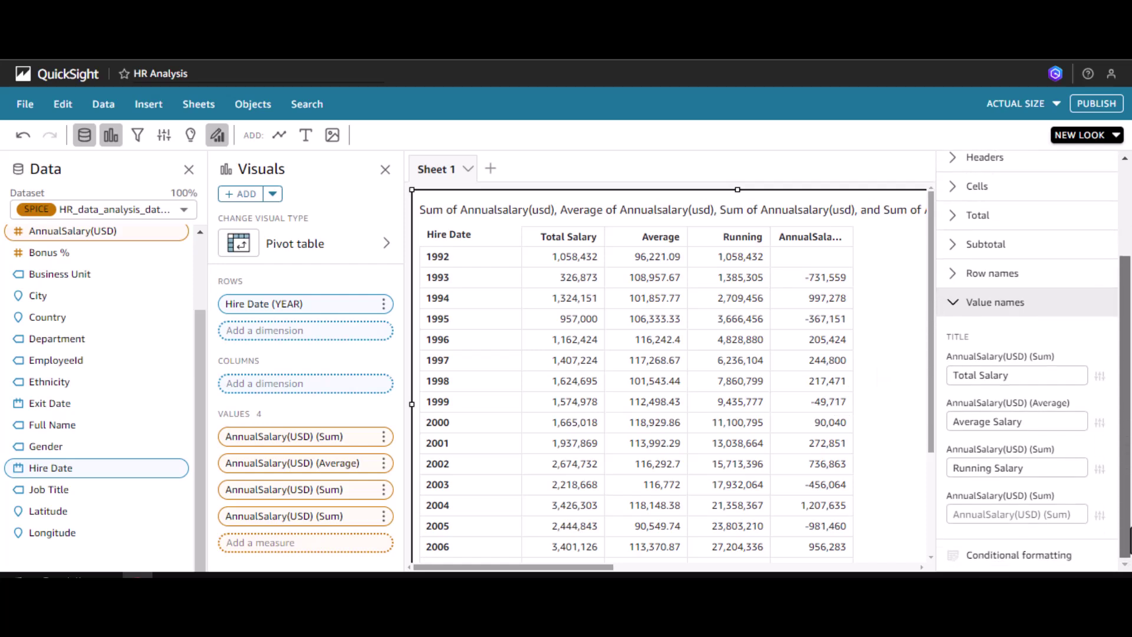
click(1004, 519)
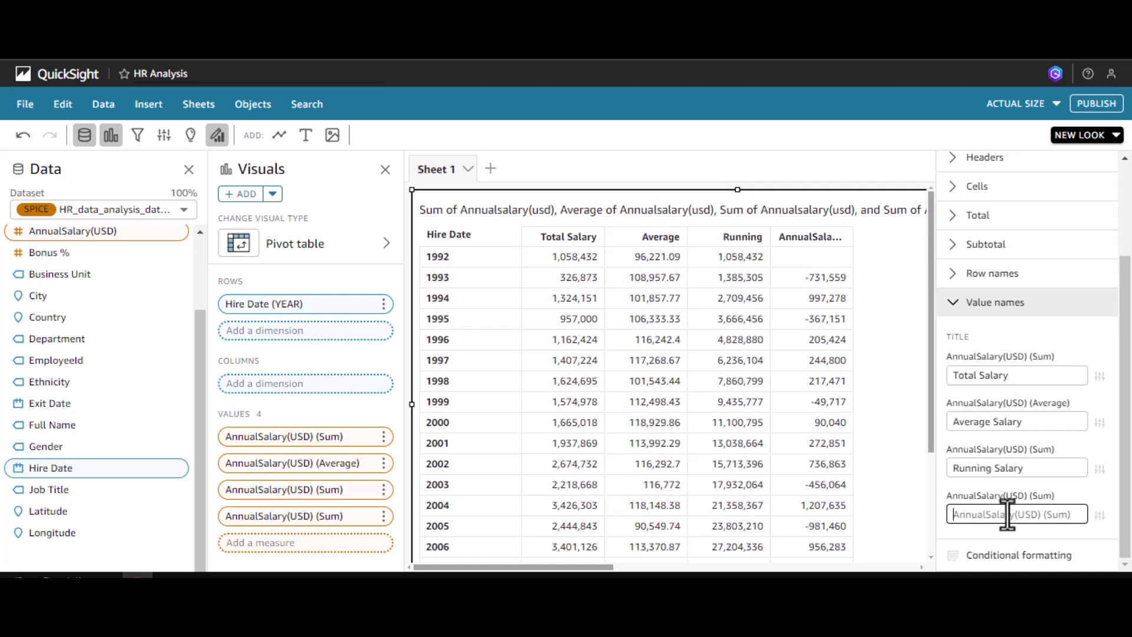
text(Diff)
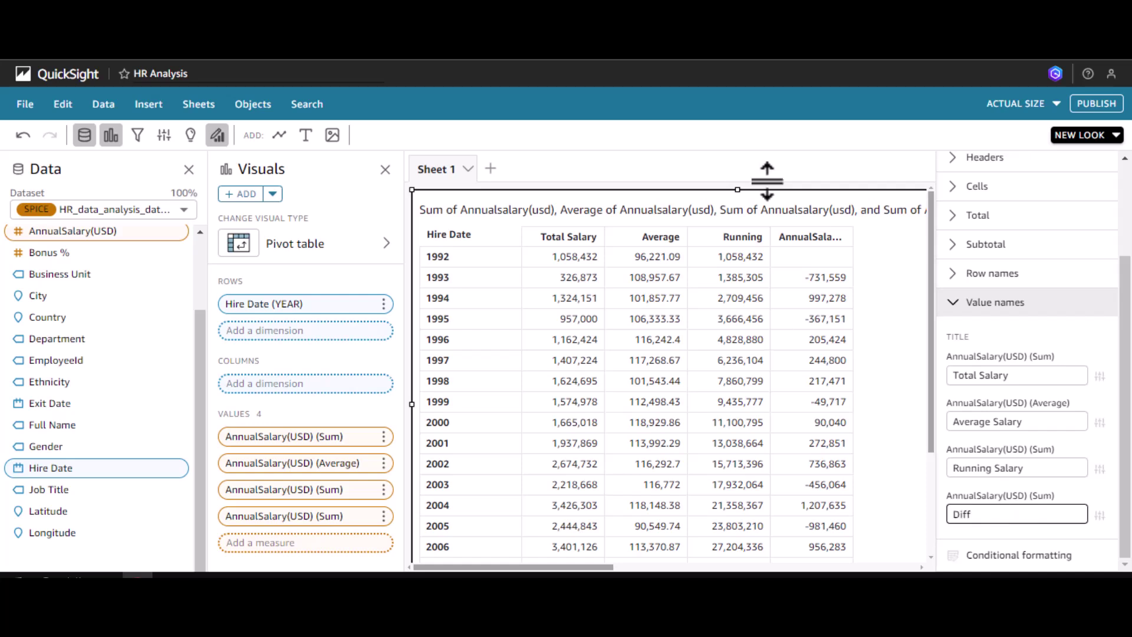
click(880, 262)
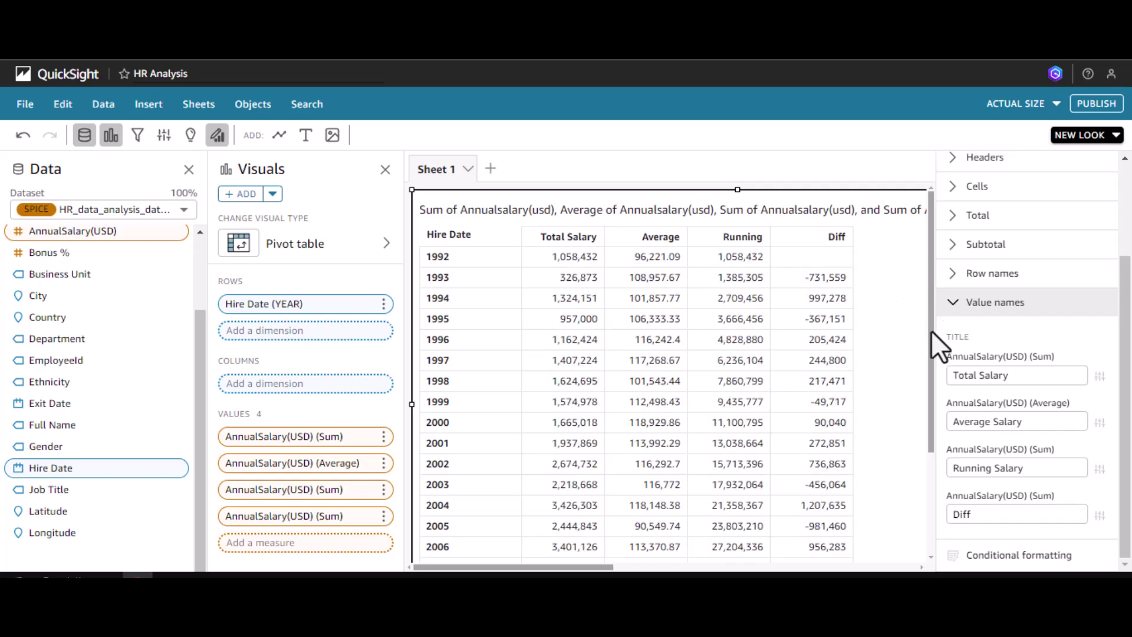
Step: Narrow the pivot table visual so its edge sits just beyond the Diff column
drag(930, 315, 935, 502)
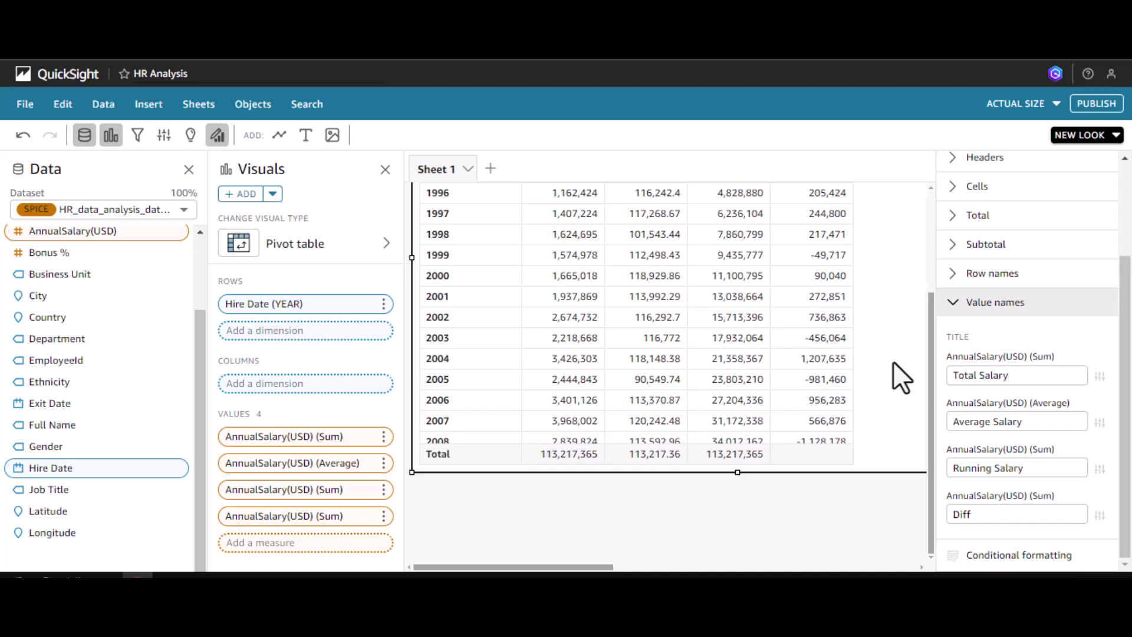
scroll(928, 370, up, 5)
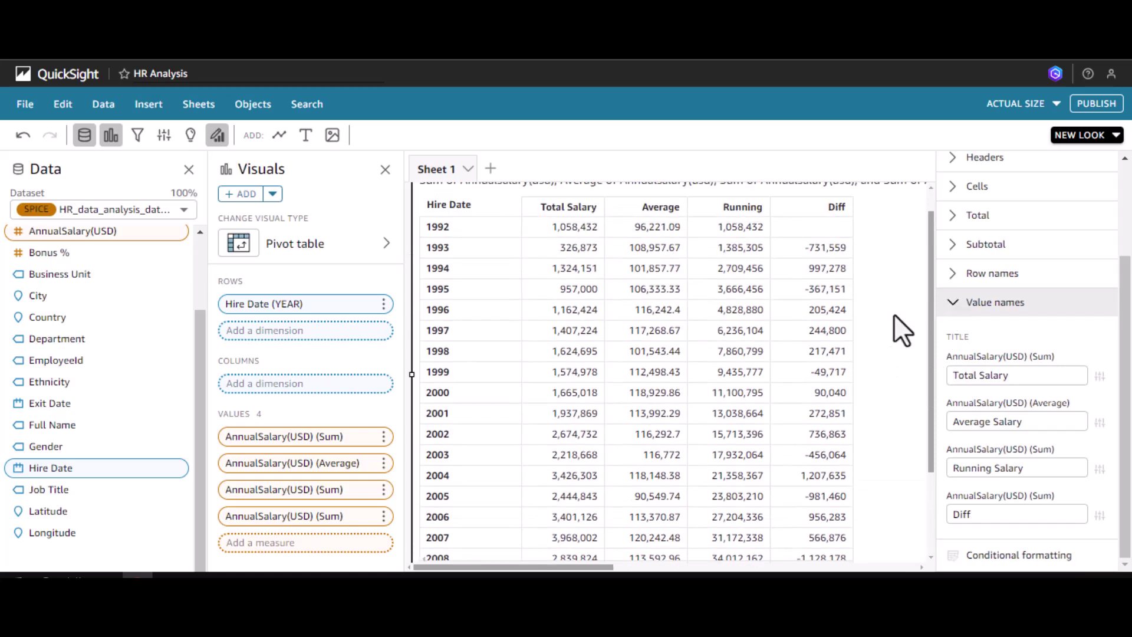
drag(604, 572, 669, 571)
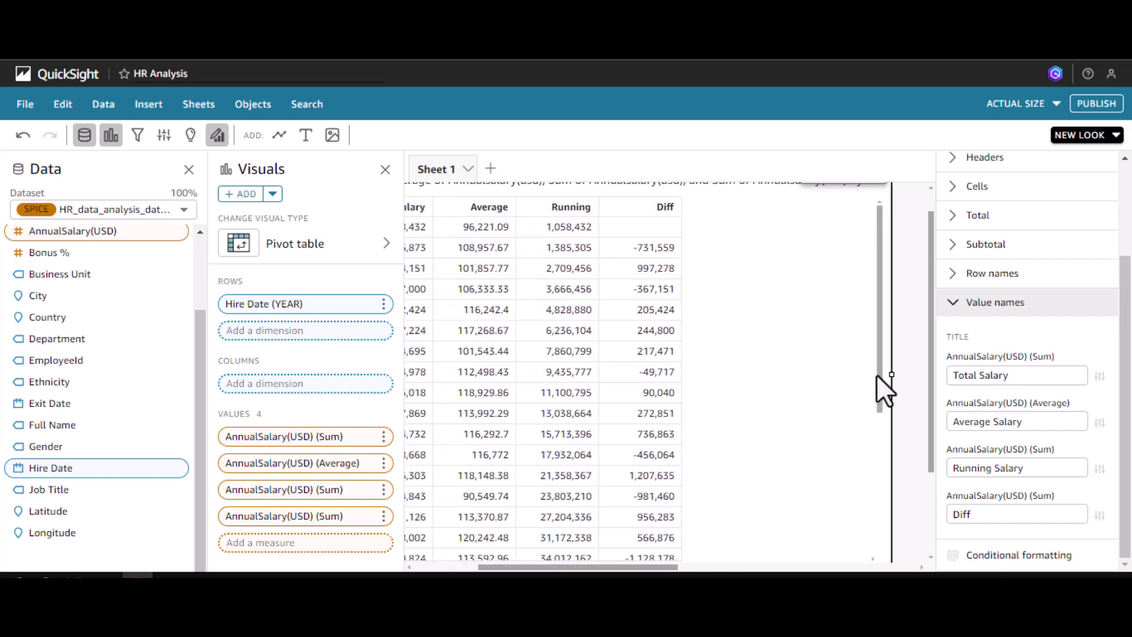
drag(890, 374, 708, 370)
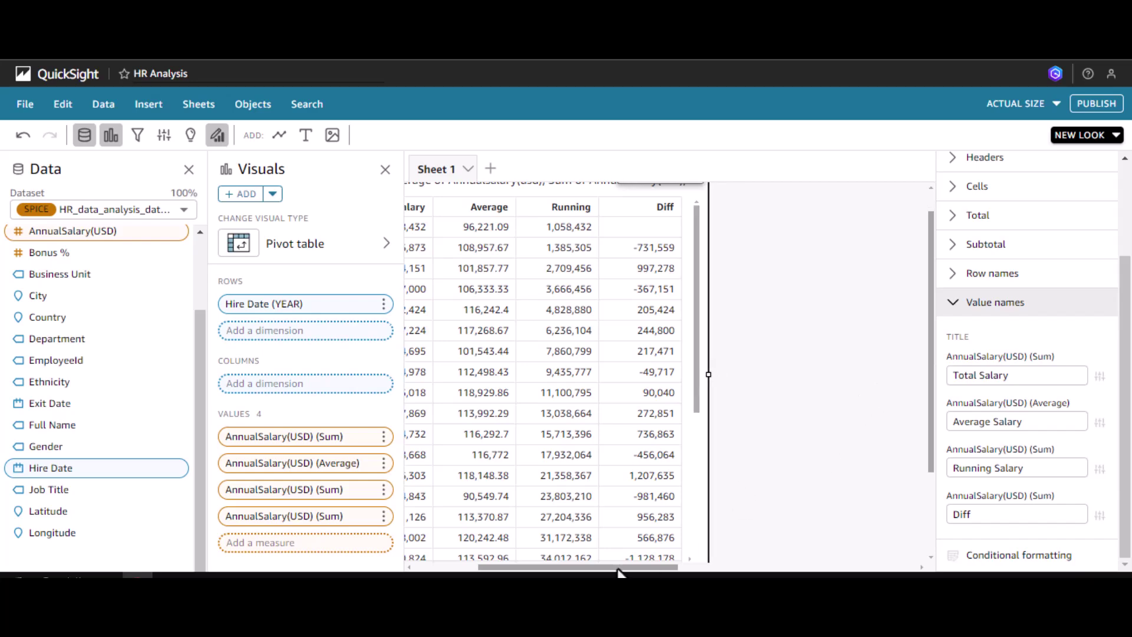
drag(617, 572, 468, 566)
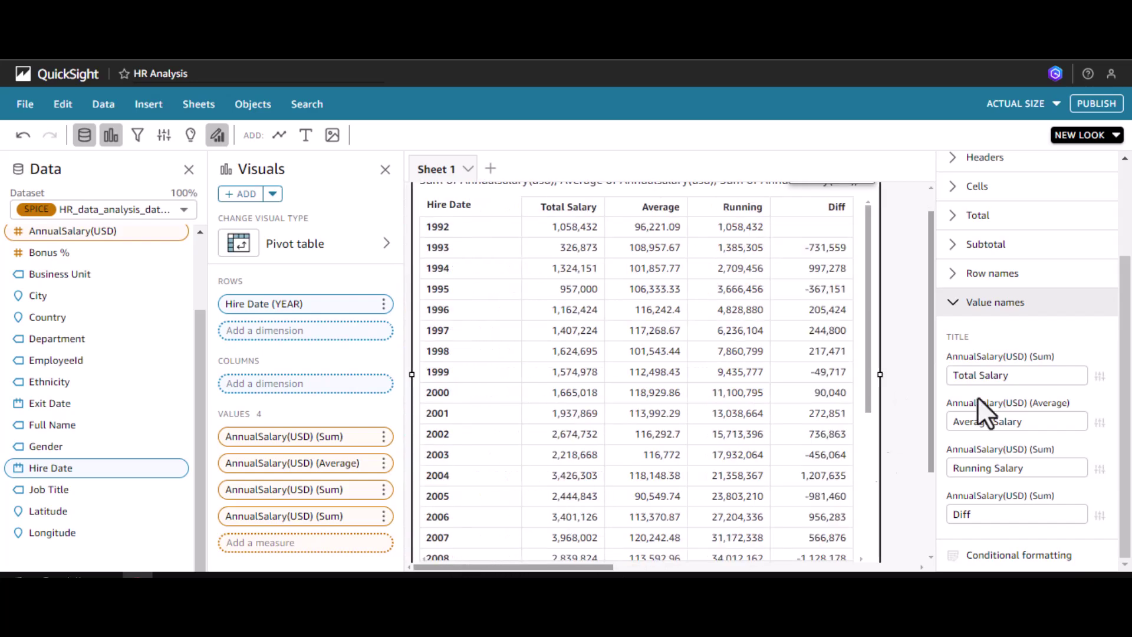
Step: Add AnnualSalary(USD) as a fifth value and apply the Percentage difference table calculation to it
drag(868, 365, 882, 533)
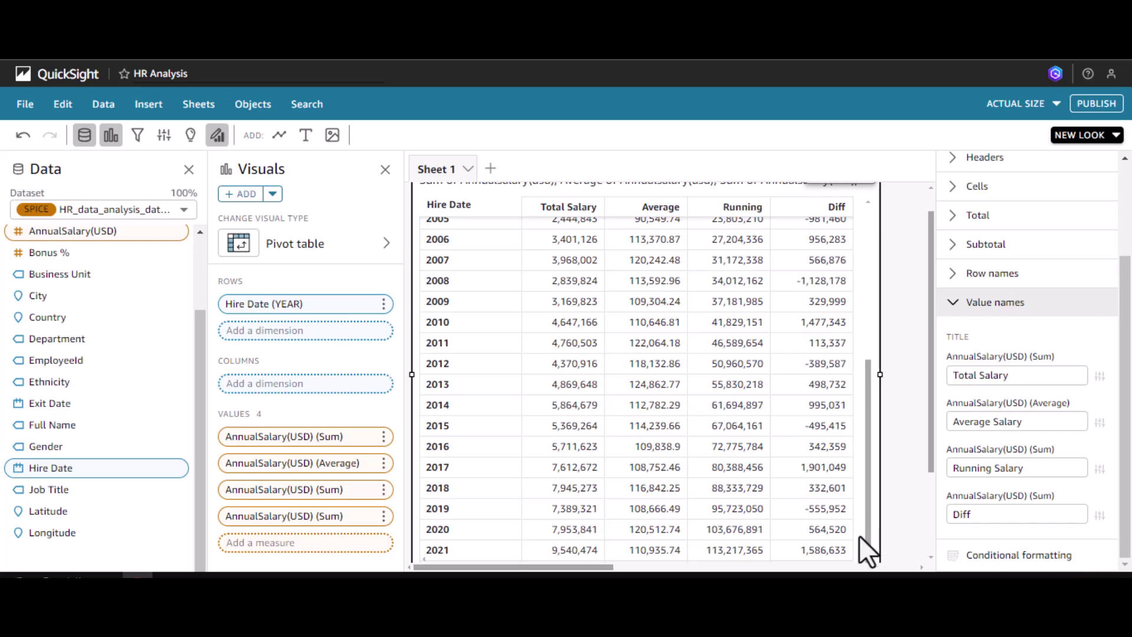
drag(868, 540, 832, 340)
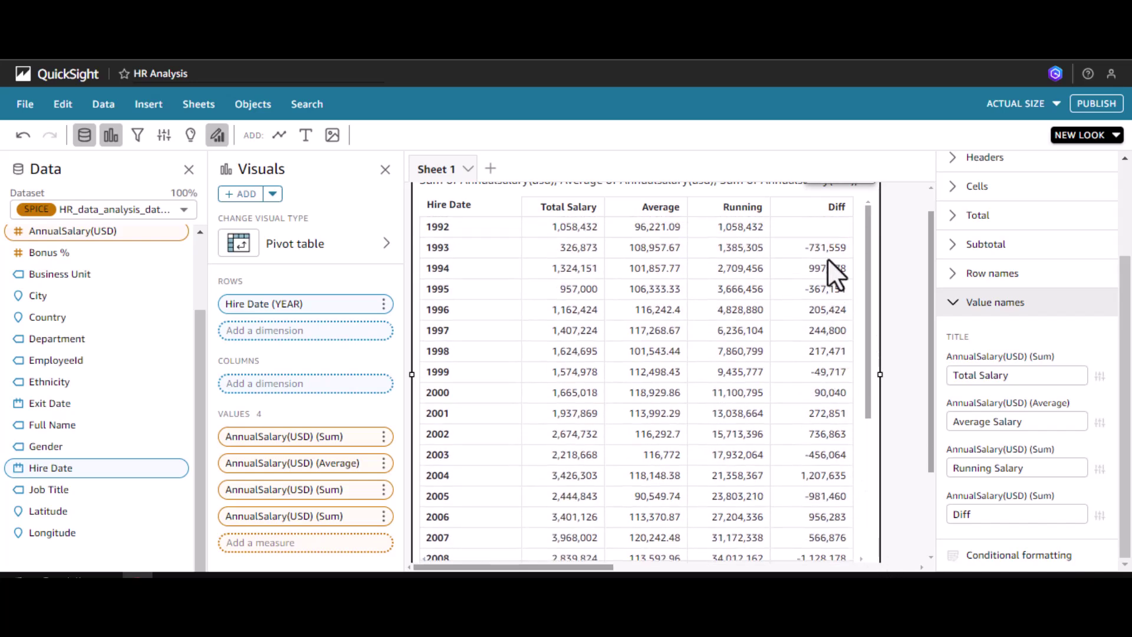
drag(867, 412, 876, 570)
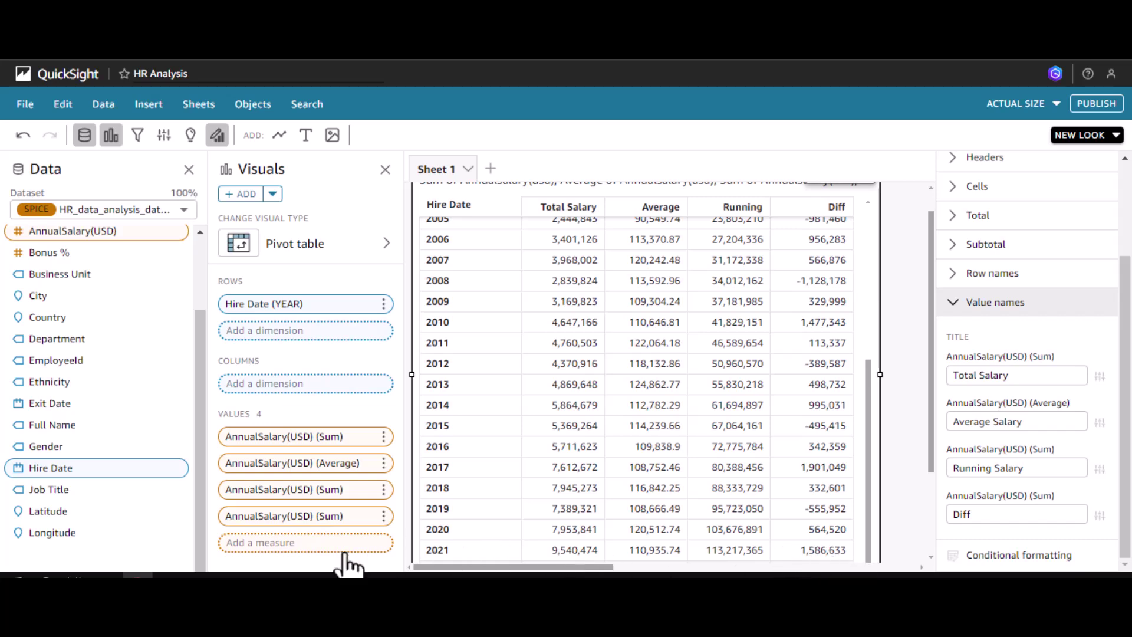
drag(81, 231, 284, 566)
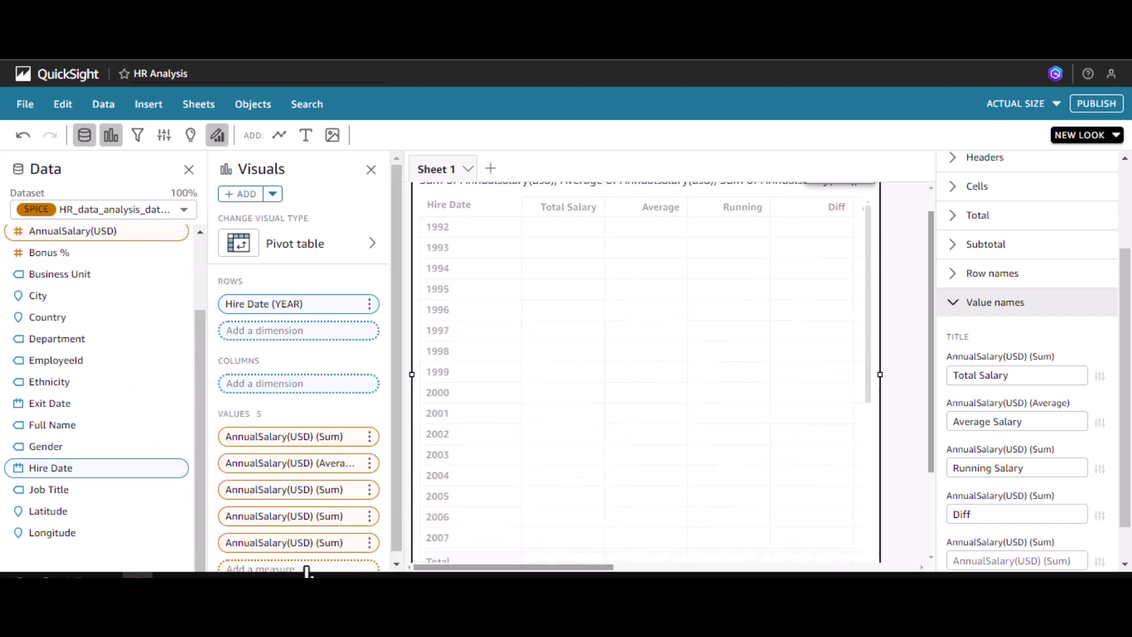
click(369, 542)
mouse_move(451, 463)
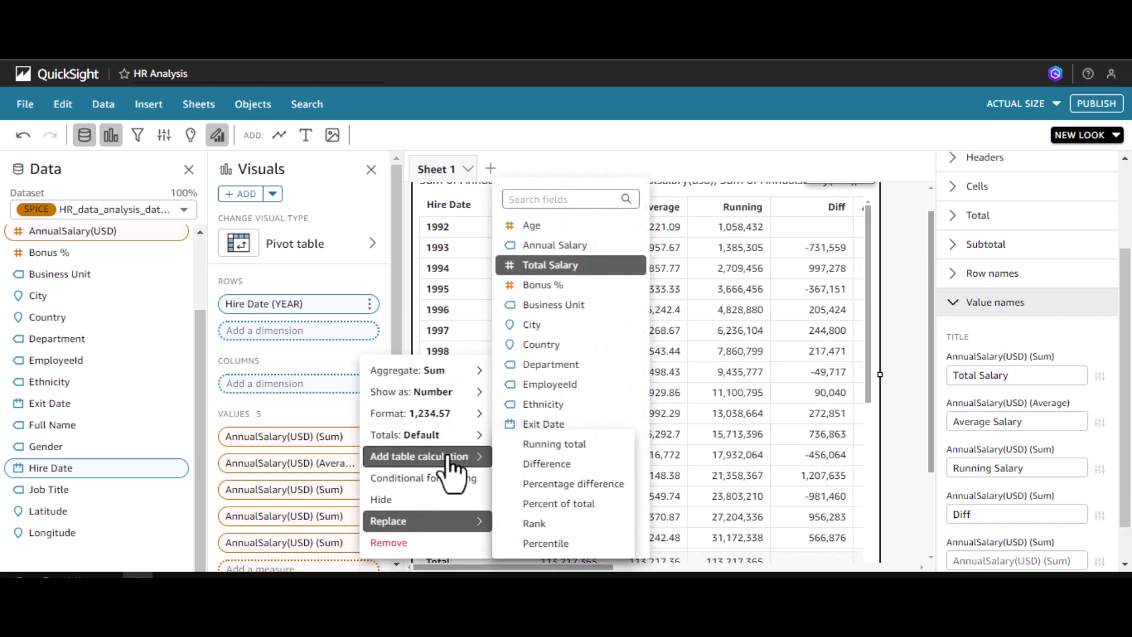
click(554, 494)
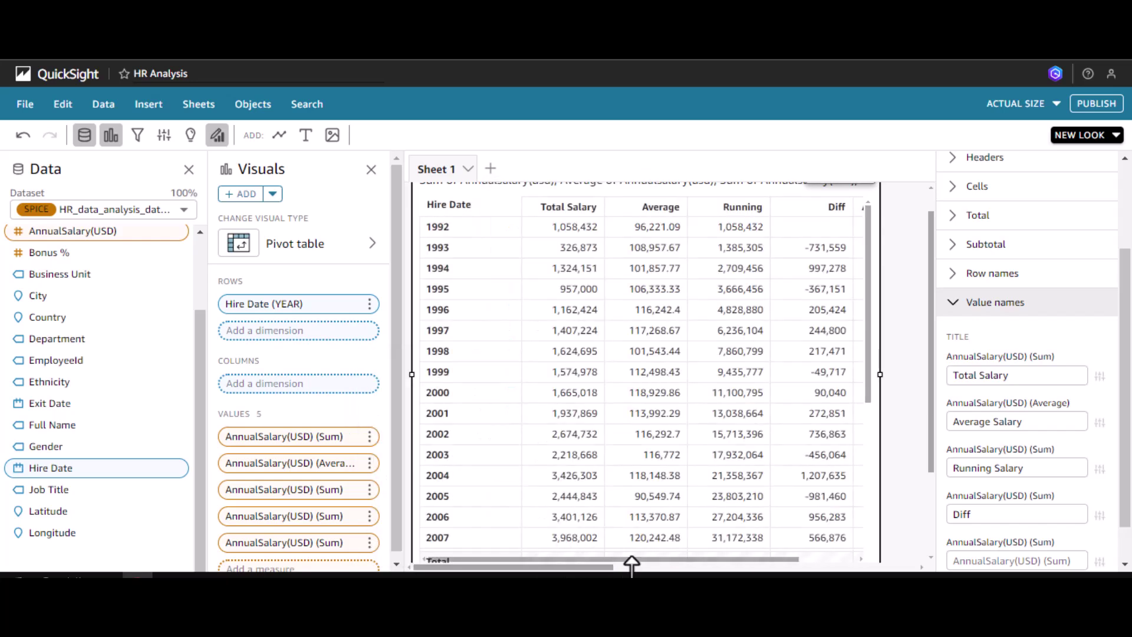
Step: Set the fifth salary value's Percentage difference calculation to Table down
drag(601, 569, 664, 570)
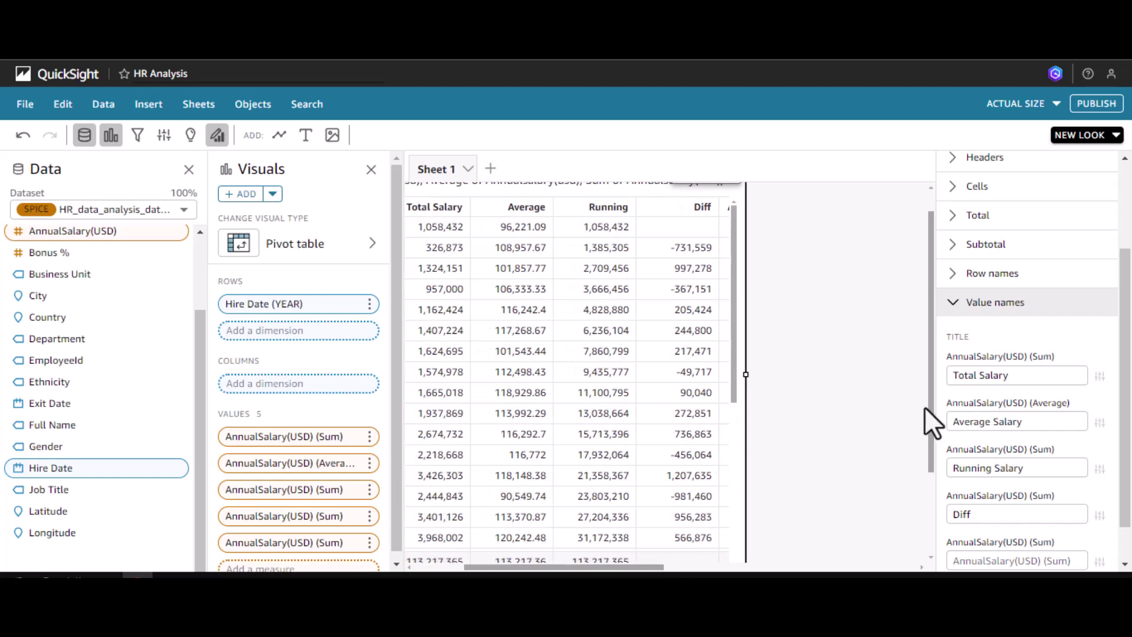
drag(929, 398, 934, 457)
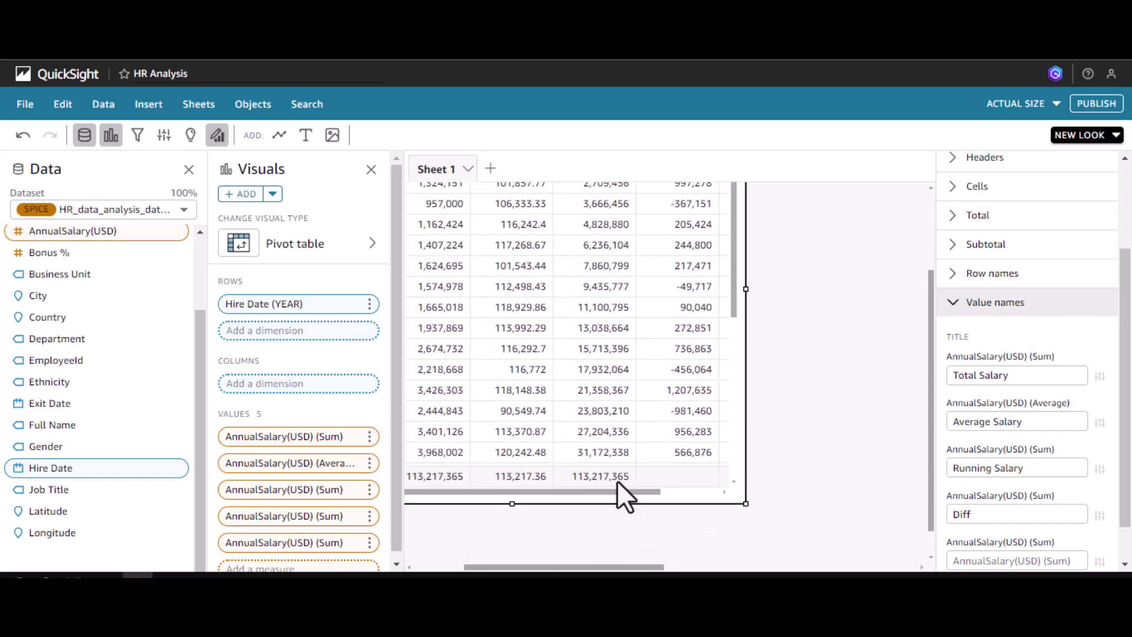
drag(626, 490, 731, 522)
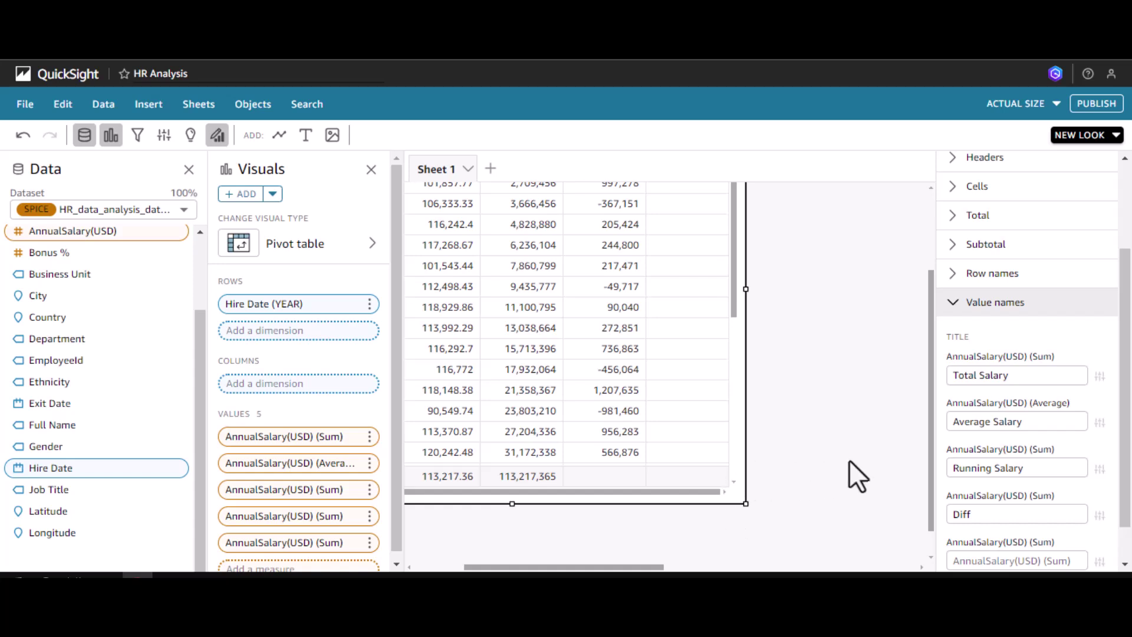
scroll(394, 525, down, 1)
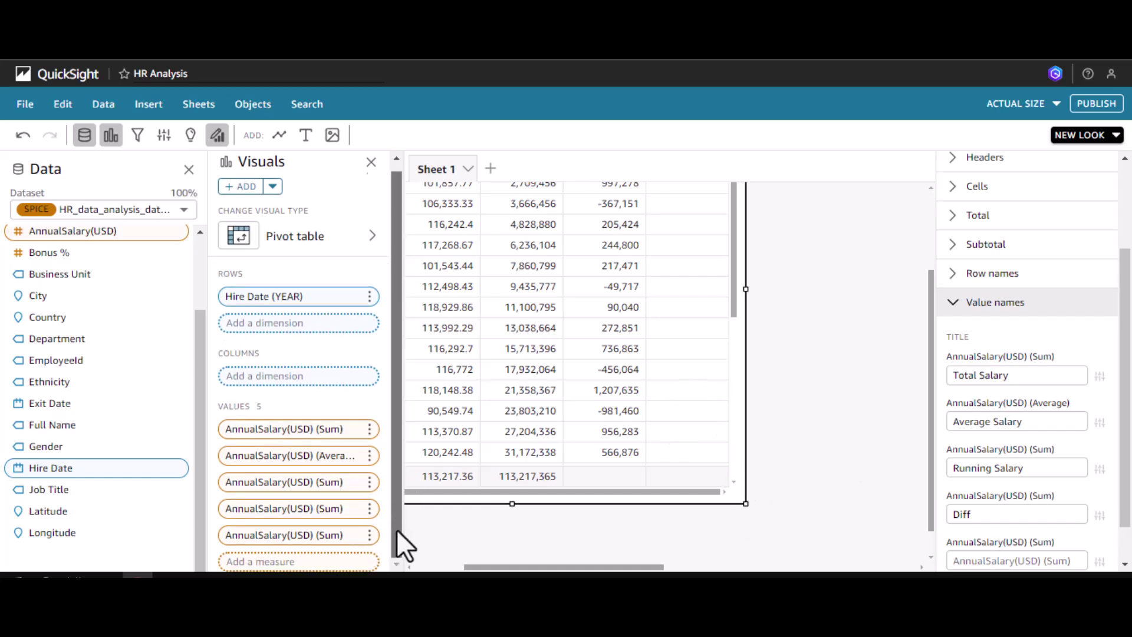
click(369, 535)
mouse_move(372, 525)
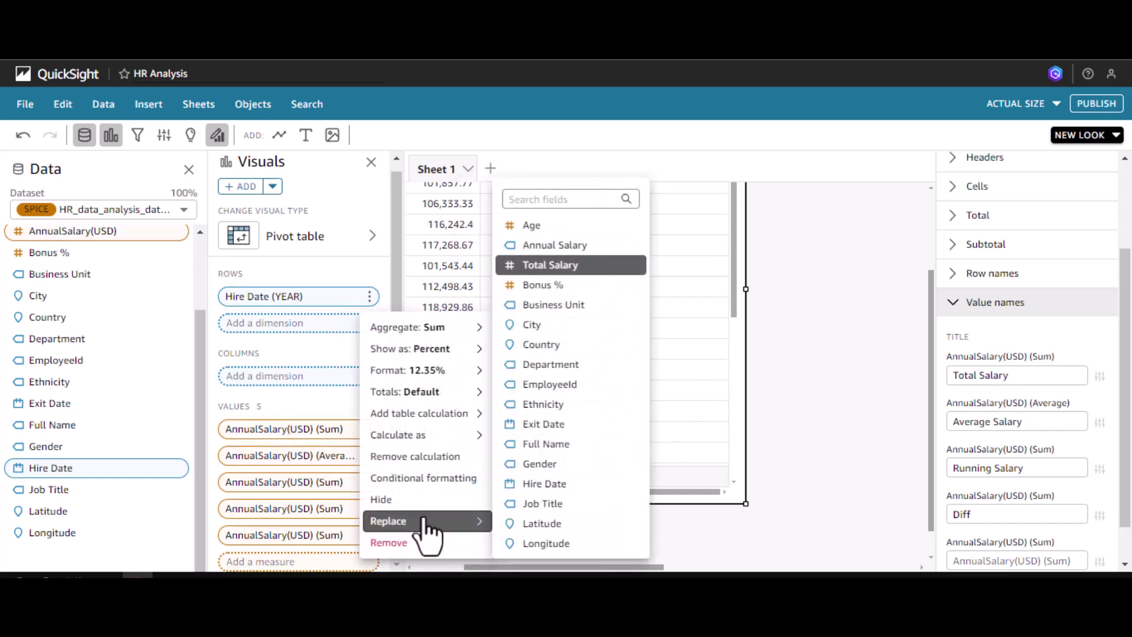
mouse_move(454, 434)
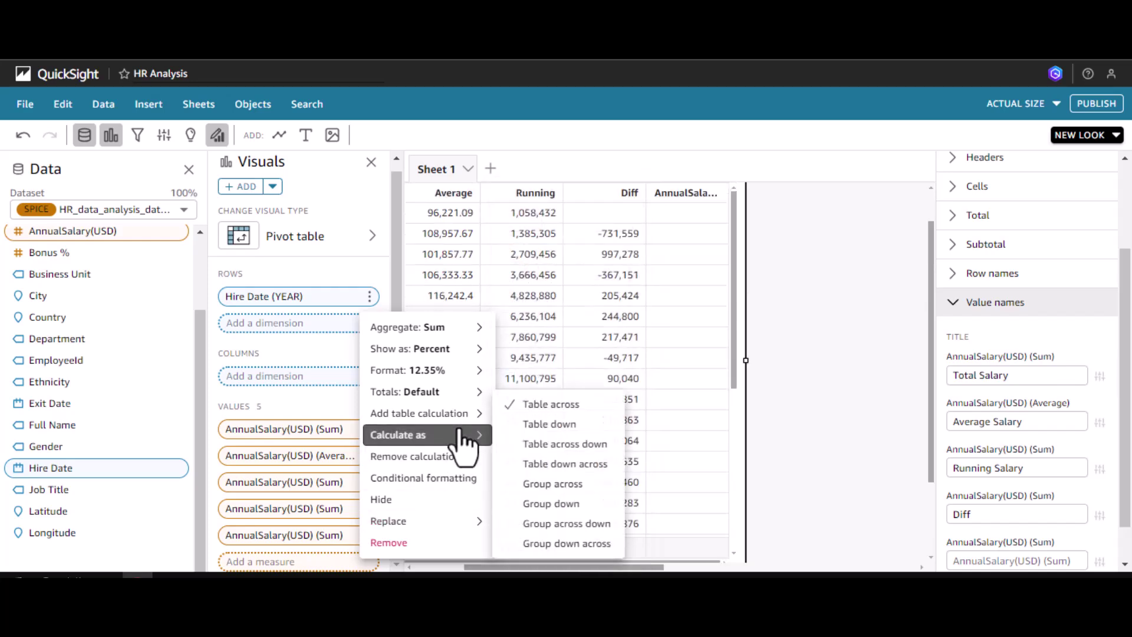
click(566, 427)
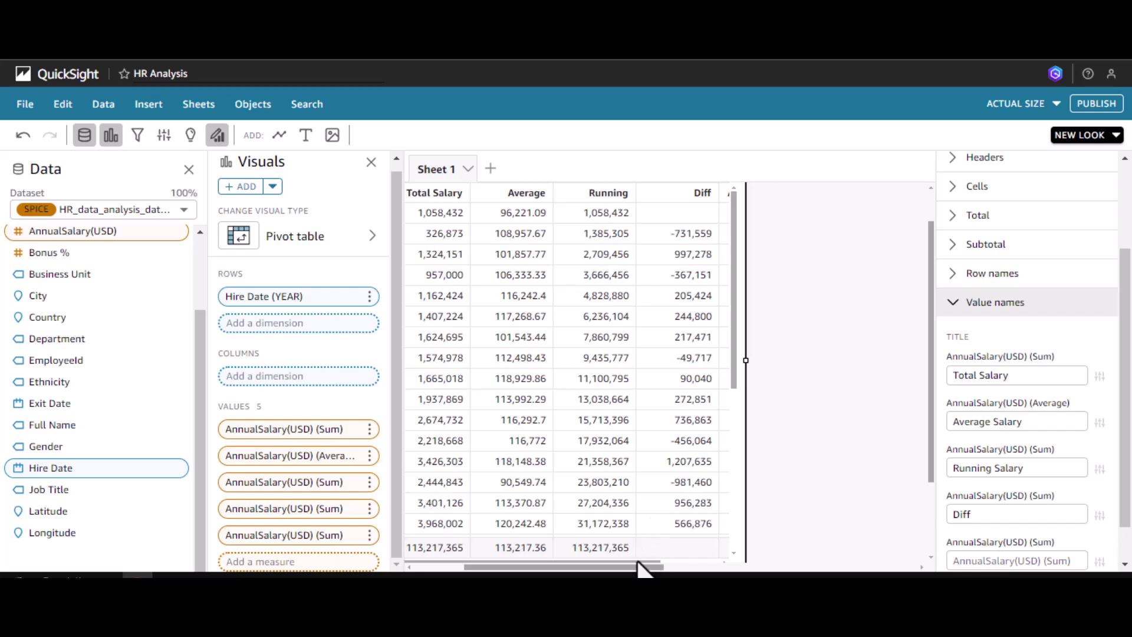
Step: Title the fifth salary value "% Diff" in the pivot table's value names
scroll(641, 572, right, 4)
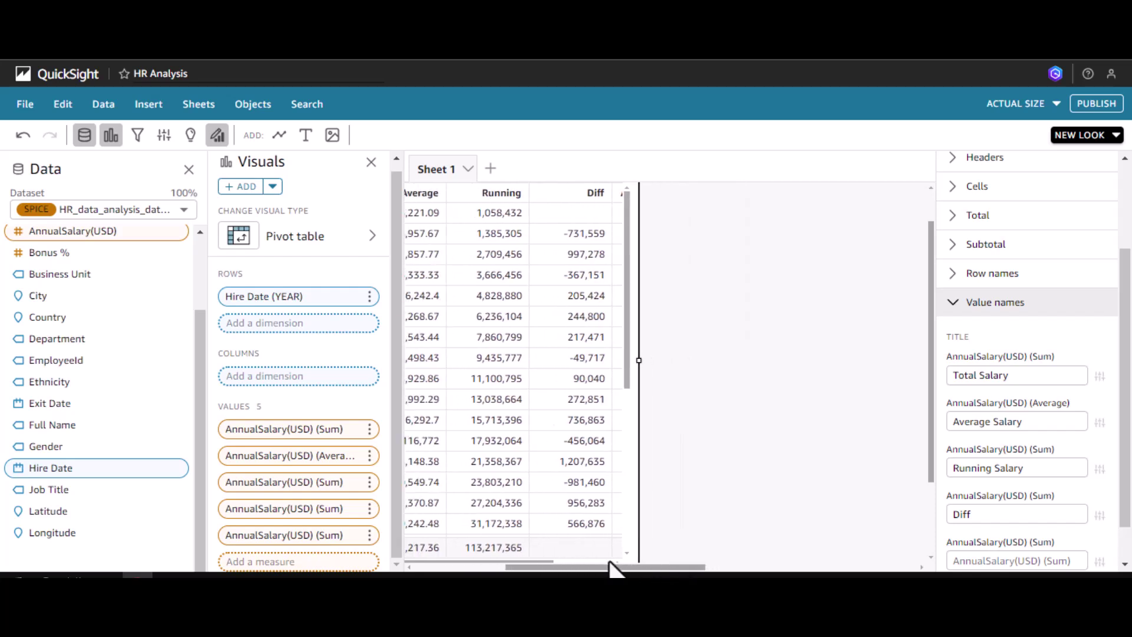
drag(551, 568, 642, 571)
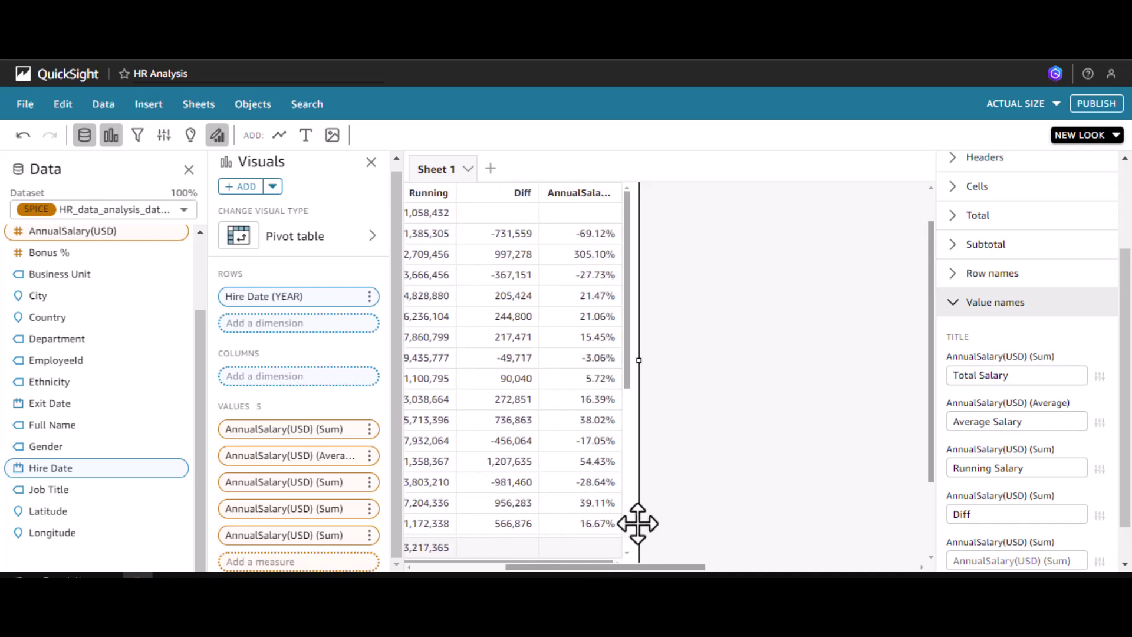
drag(625, 383, 757, 560)
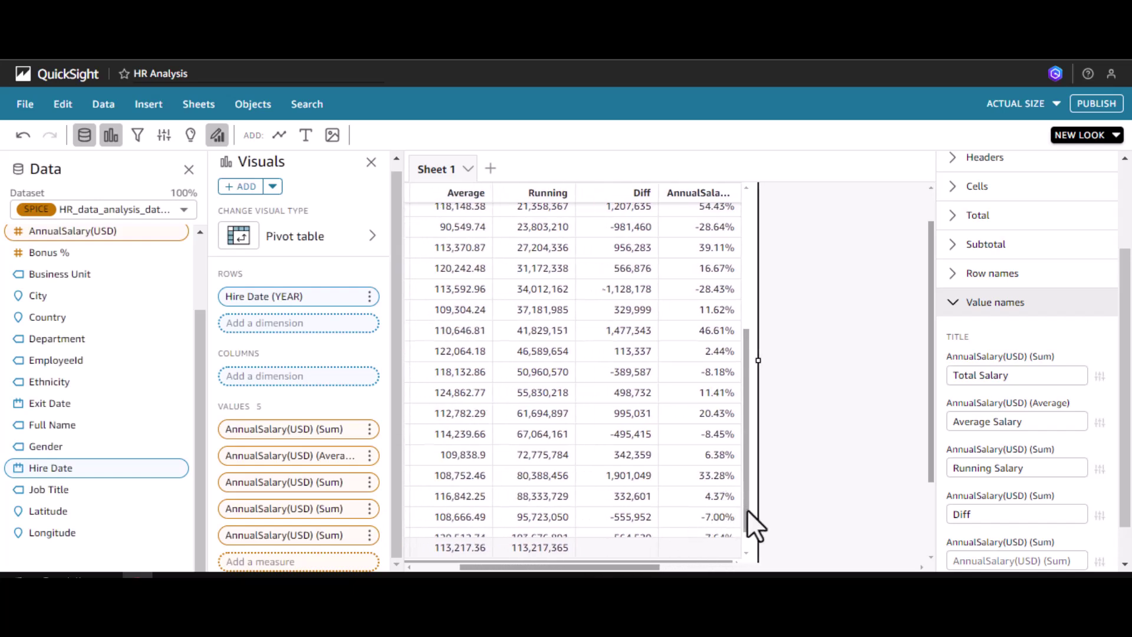
drag(746, 509, 750, 545)
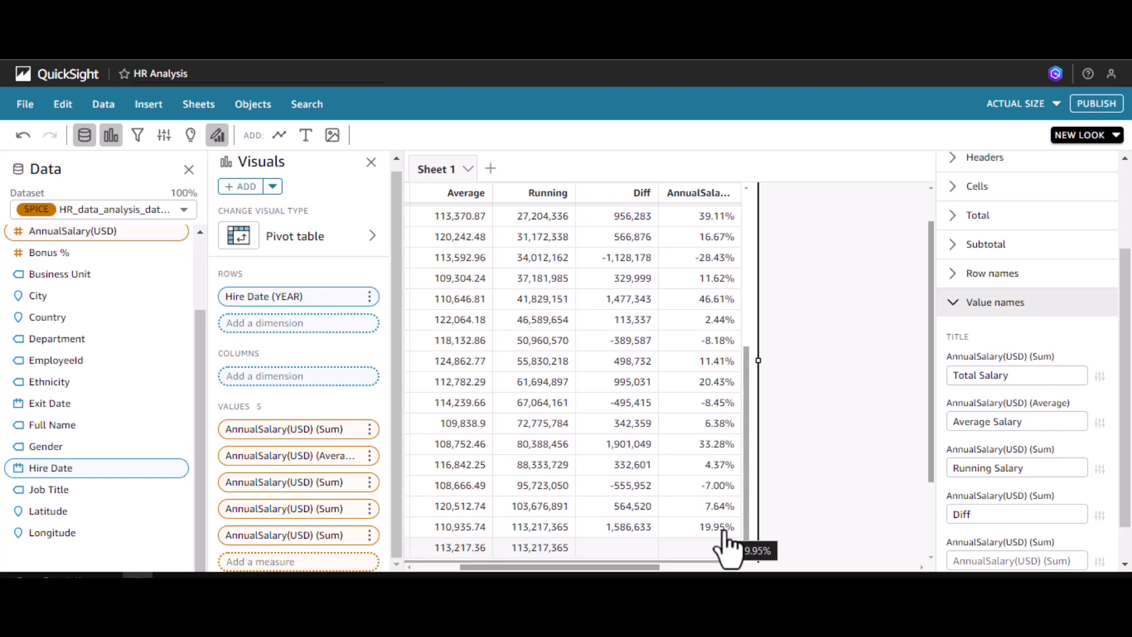
scroll(1123, 518, down, 1)
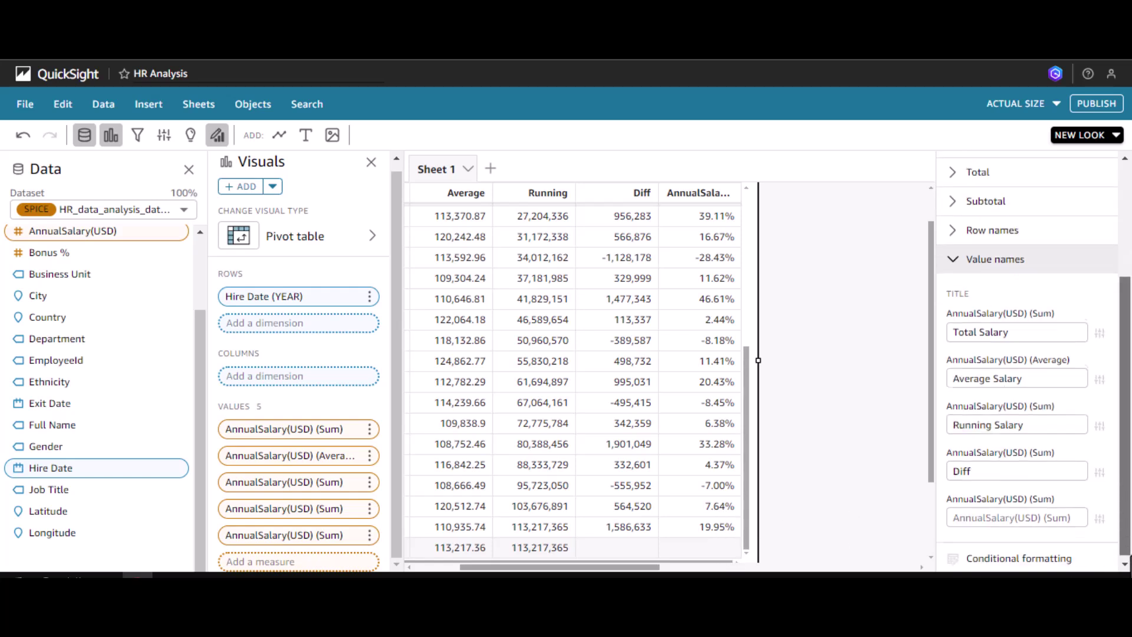
click(997, 515)
text(% Diff)
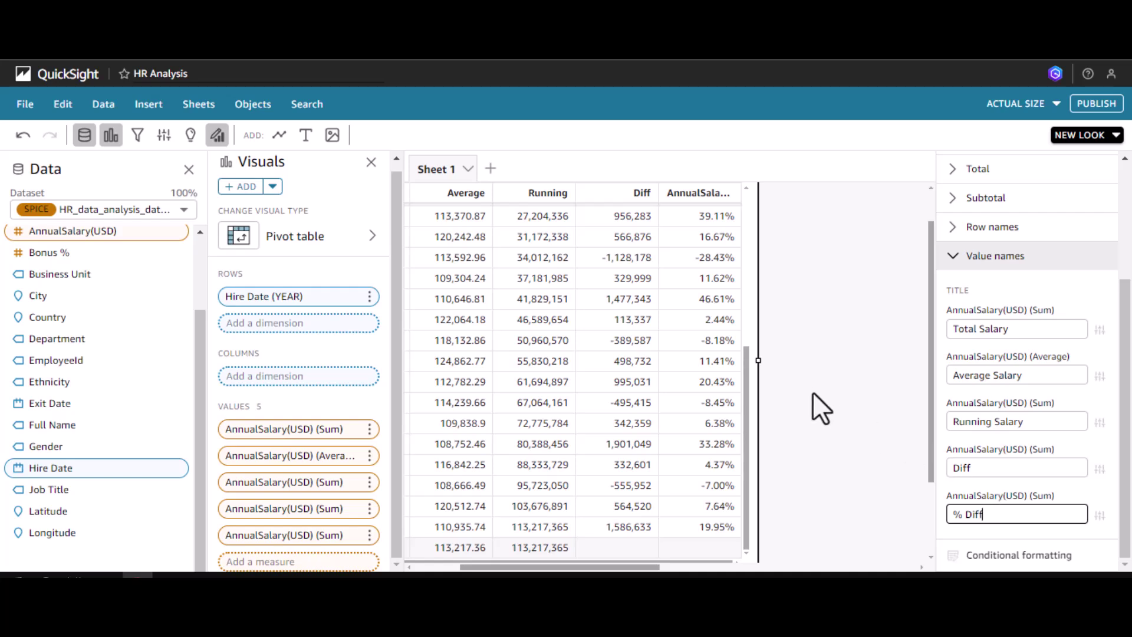
click(812, 389)
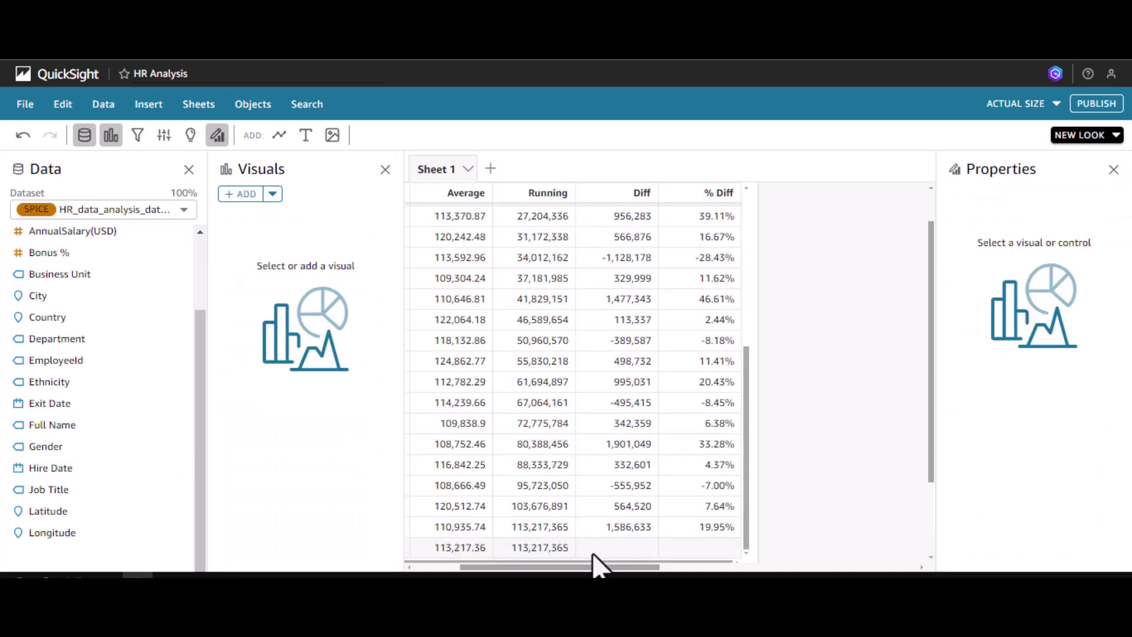
Step: Add a new interactive sheet with the Tiled layout optimized for 1600px and set its empty visual to a pivot table
drag(597, 571, 484, 568)
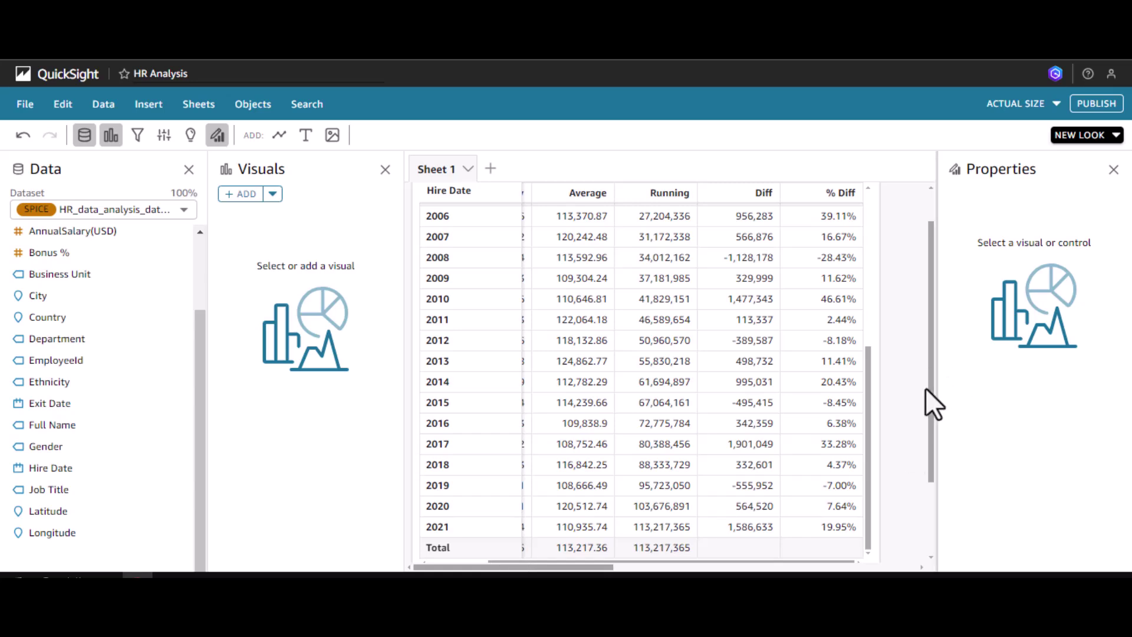
drag(868, 363, 862, 172)
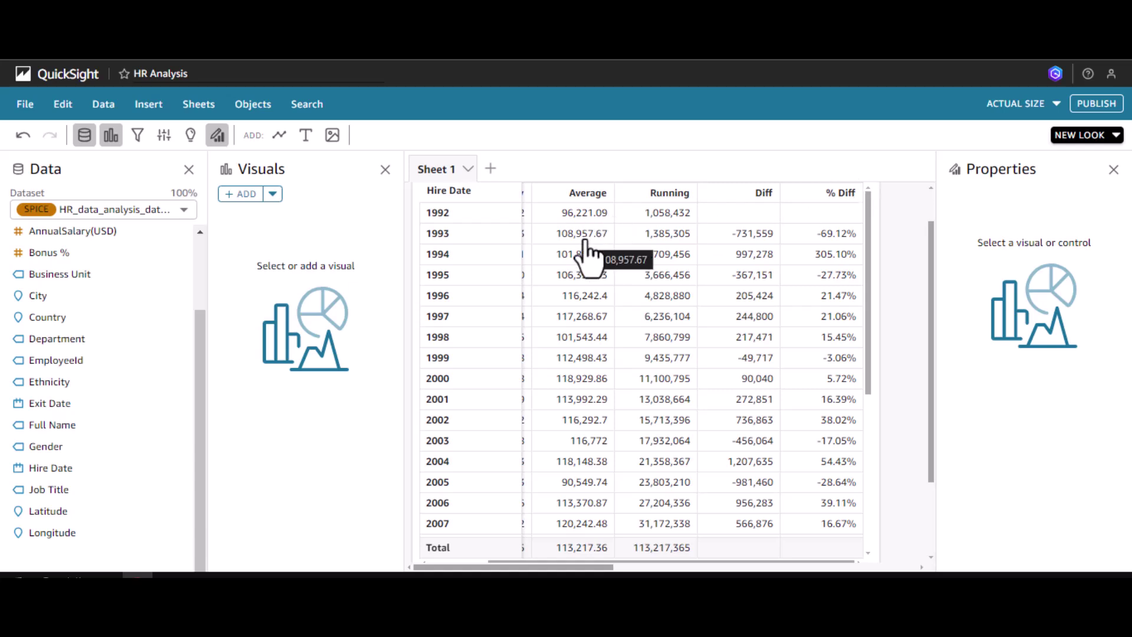
click(489, 171)
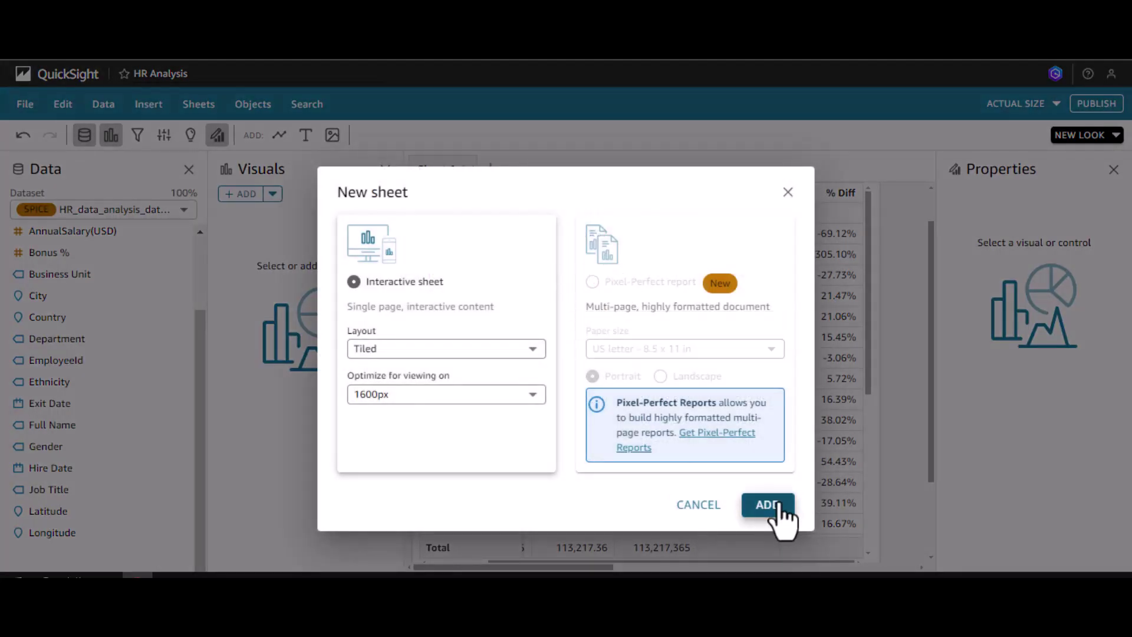
click(766, 505)
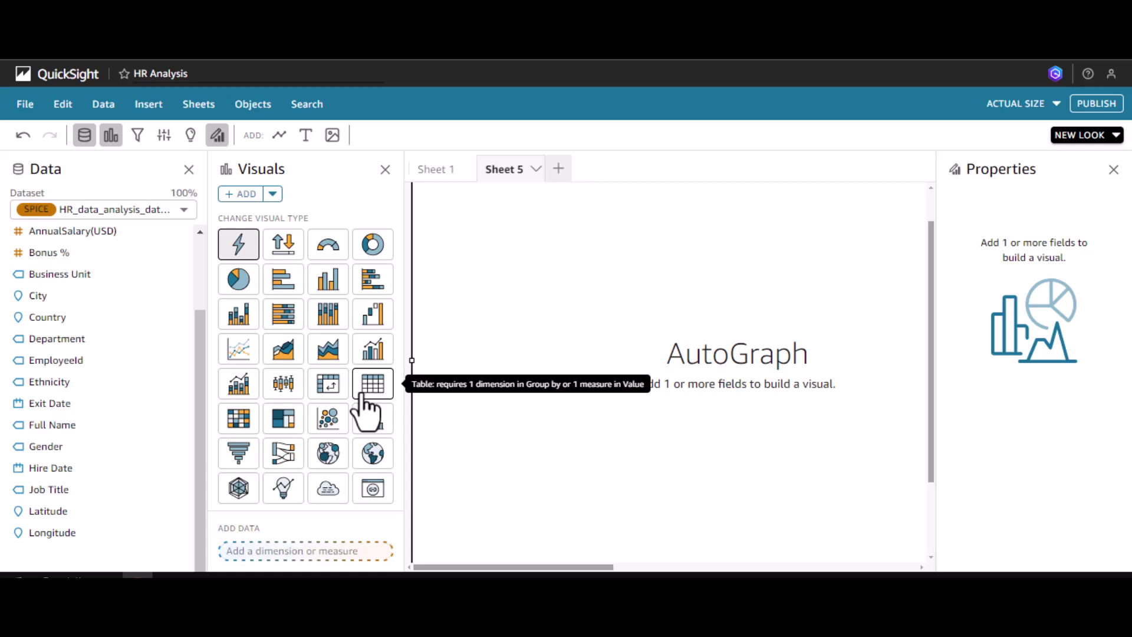
click(328, 384)
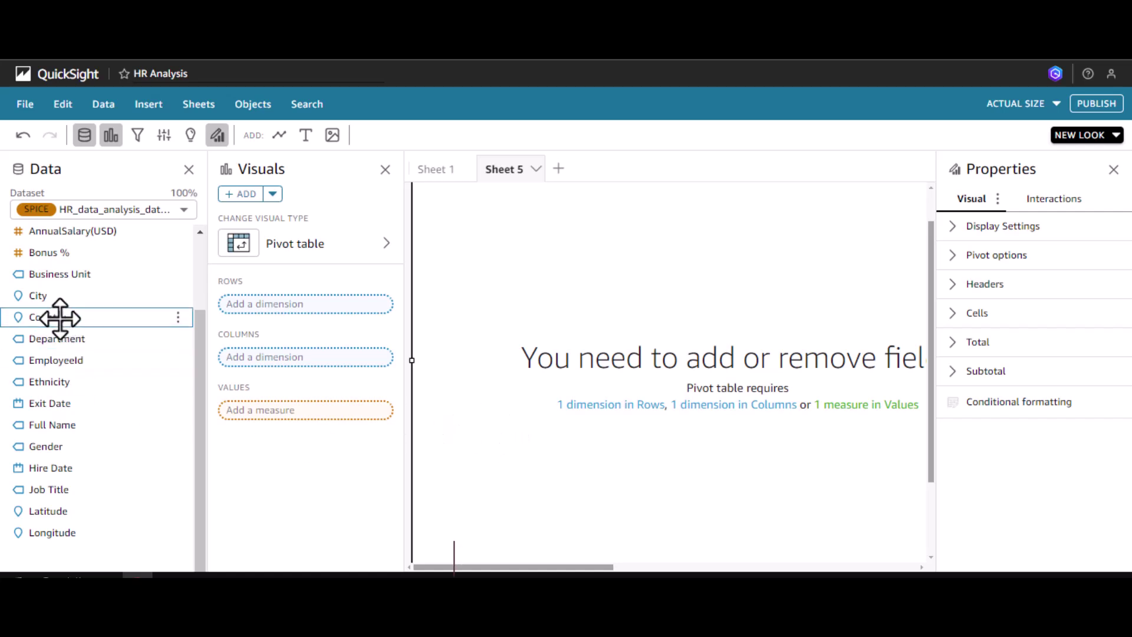
Step: Put Department in the new pivot table's rows and AnnualSalary(USD) in its values
drag(55, 336, 284, 306)
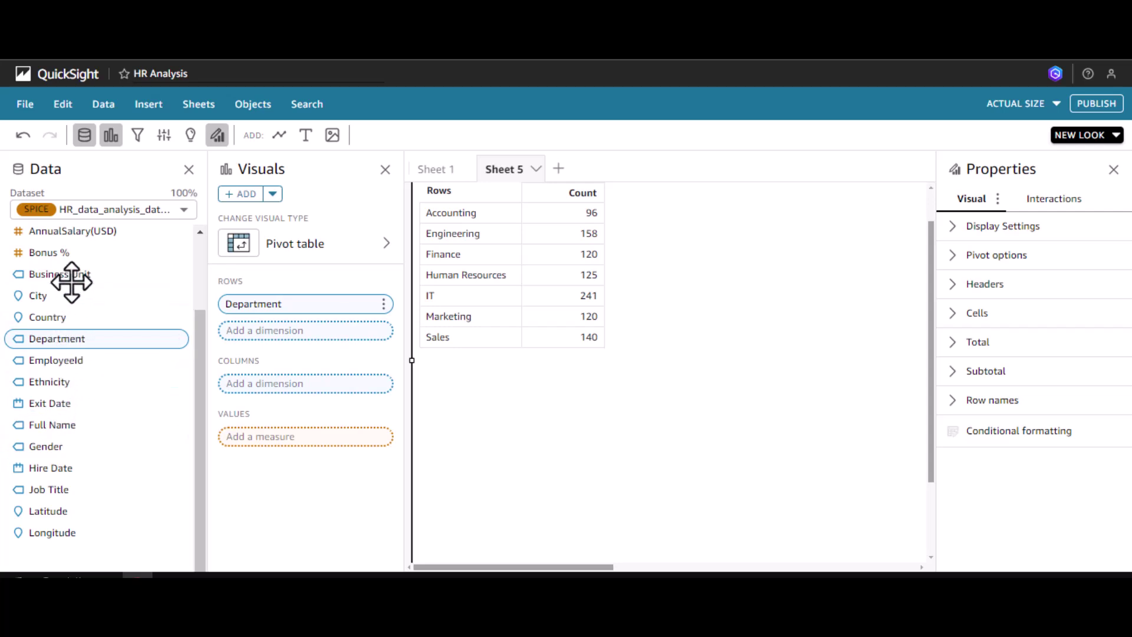
drag(82, 238, 240, 485)
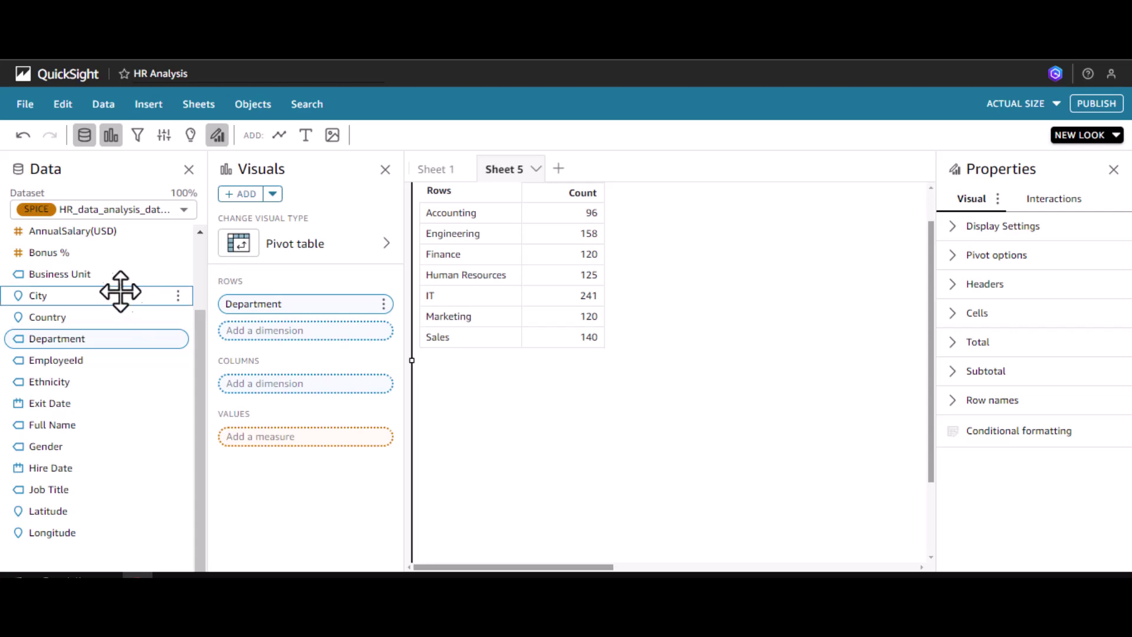
drag(83, 230, 282, 460)
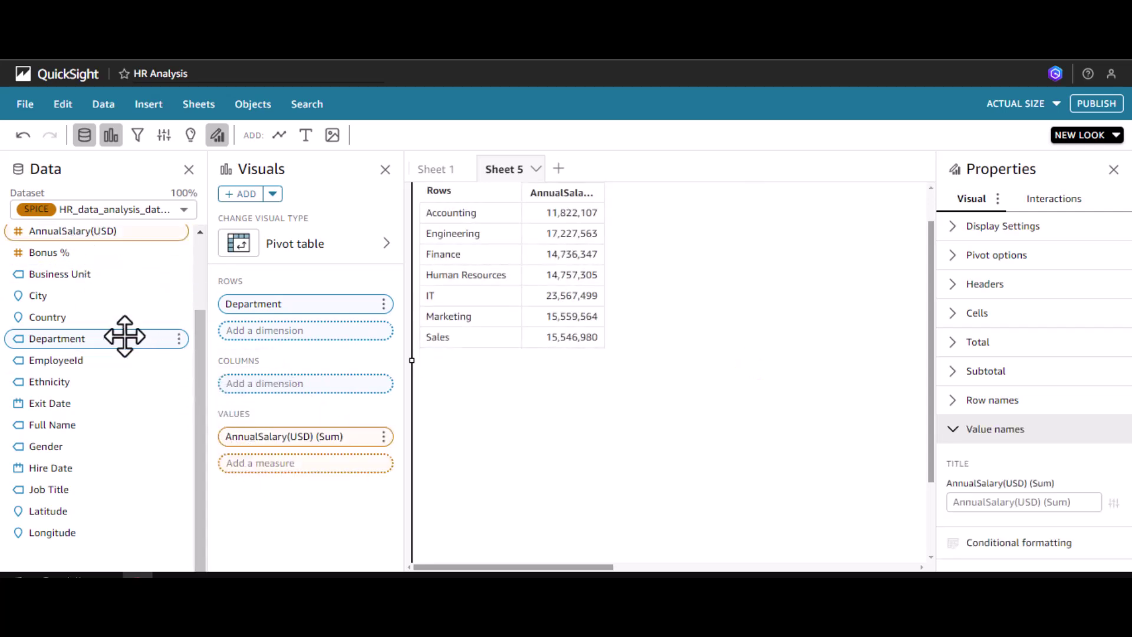
Step: Add Ethnicity as a second row field below Department and put Country in the pivot table's columns
drag(46, 382, 278, 334)
drag(51, 384, 255, 331)
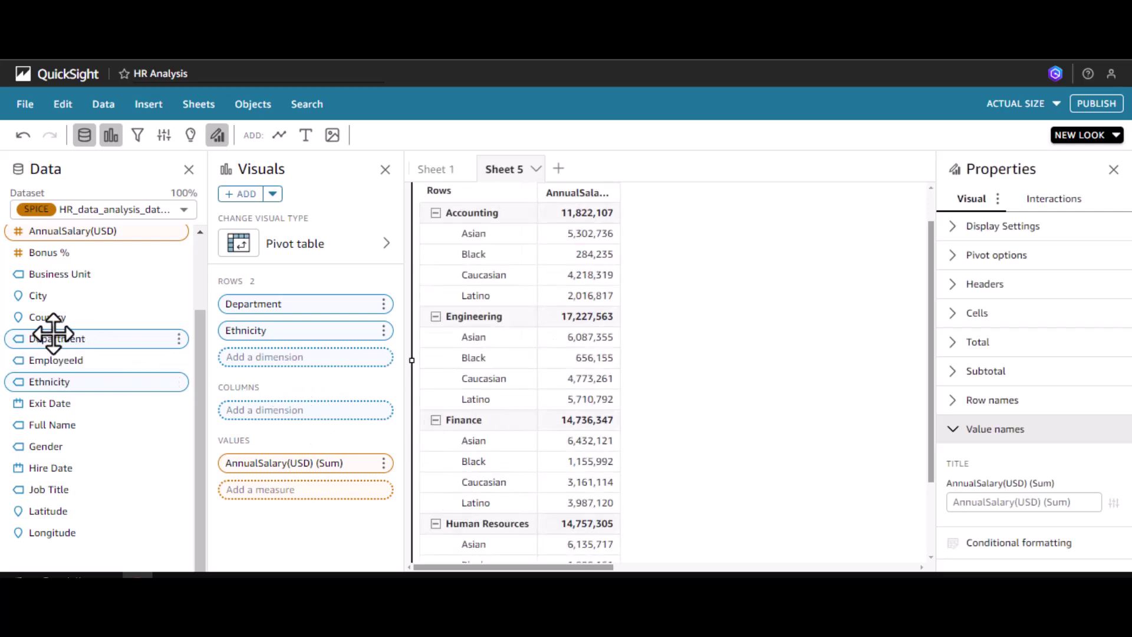
drag(50, 318, 283, 453)
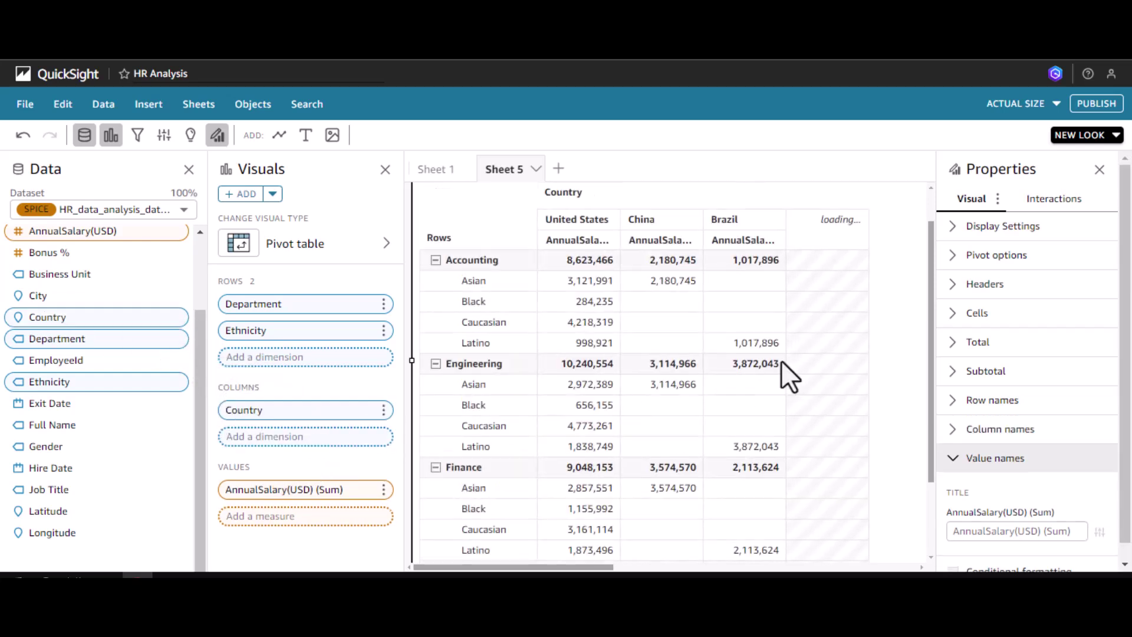
Step: Title the AnnualSalary(USD) value "Total Salary" in the pivot table's value names
click(1020, 530)
text(Total Salary)
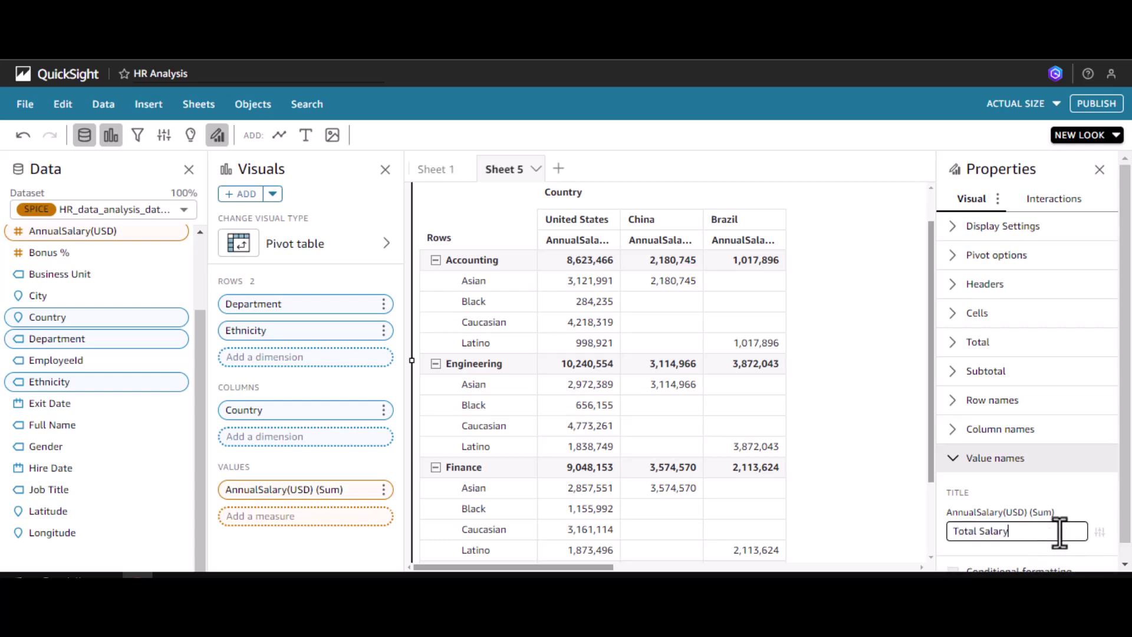
click(834, 288)
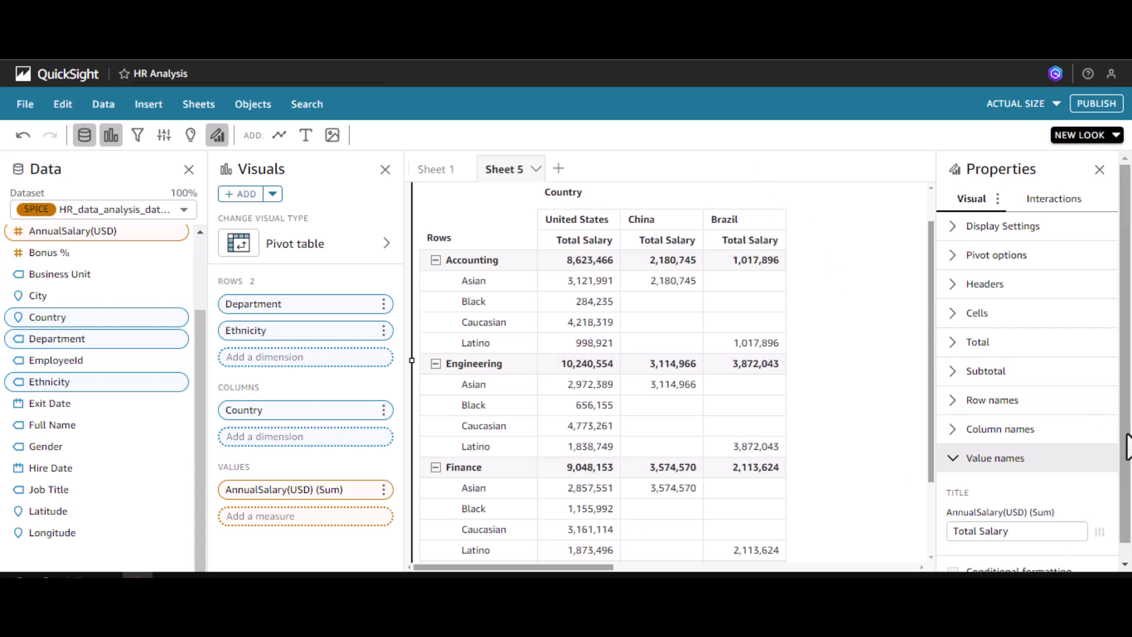
click(1124, 564)
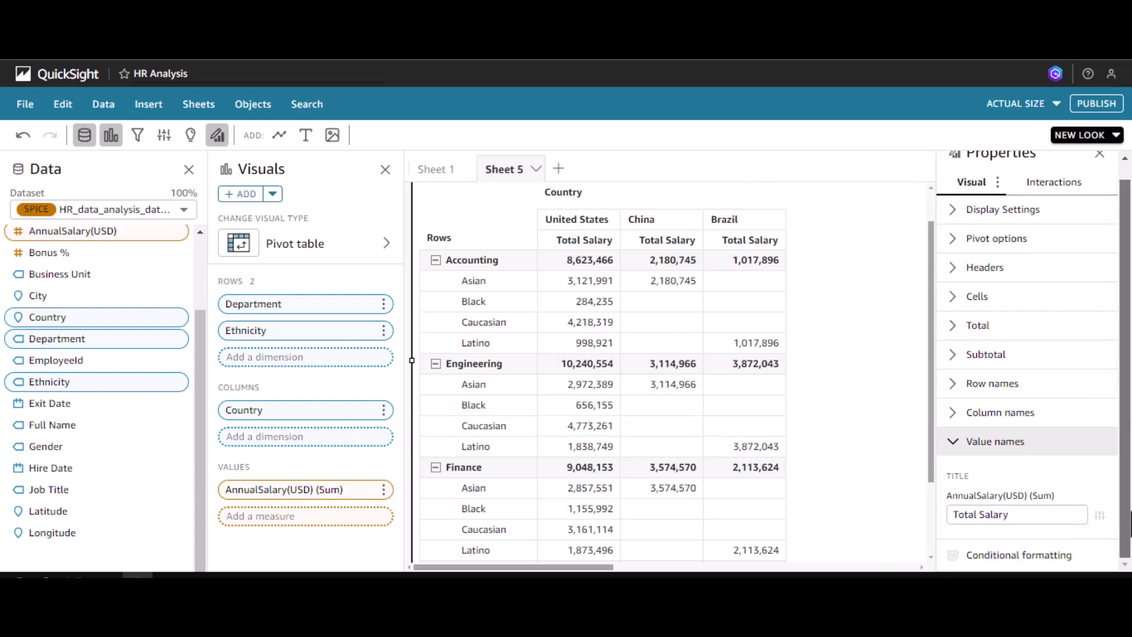
click(952, 442)
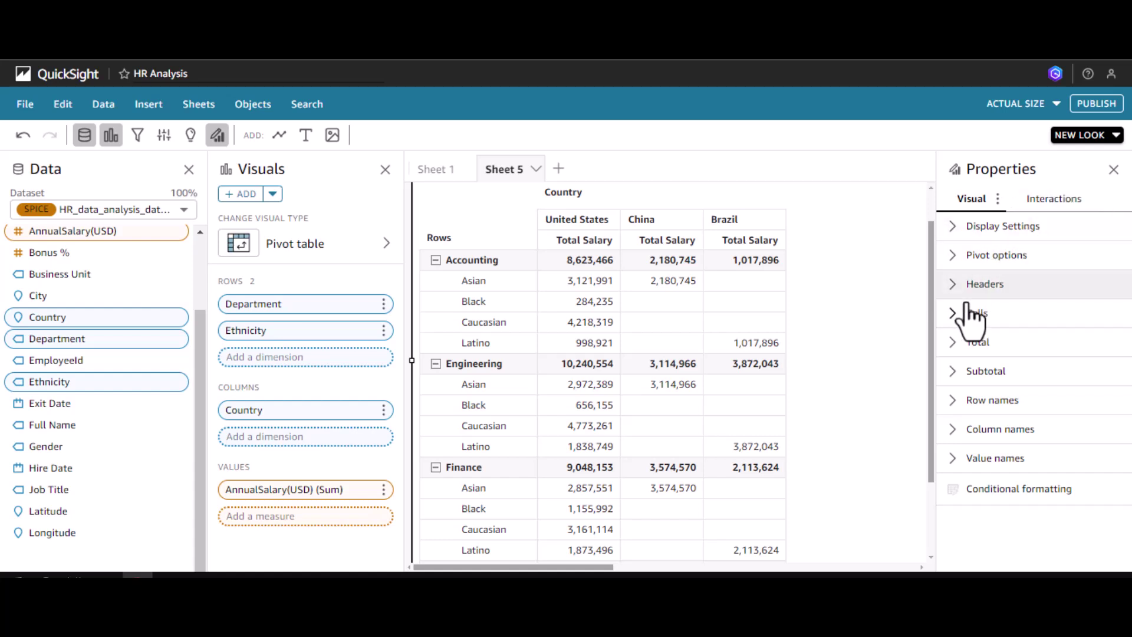
Step: Turn on both row totals and column totals for the department and country pivot table
click(976, 343)
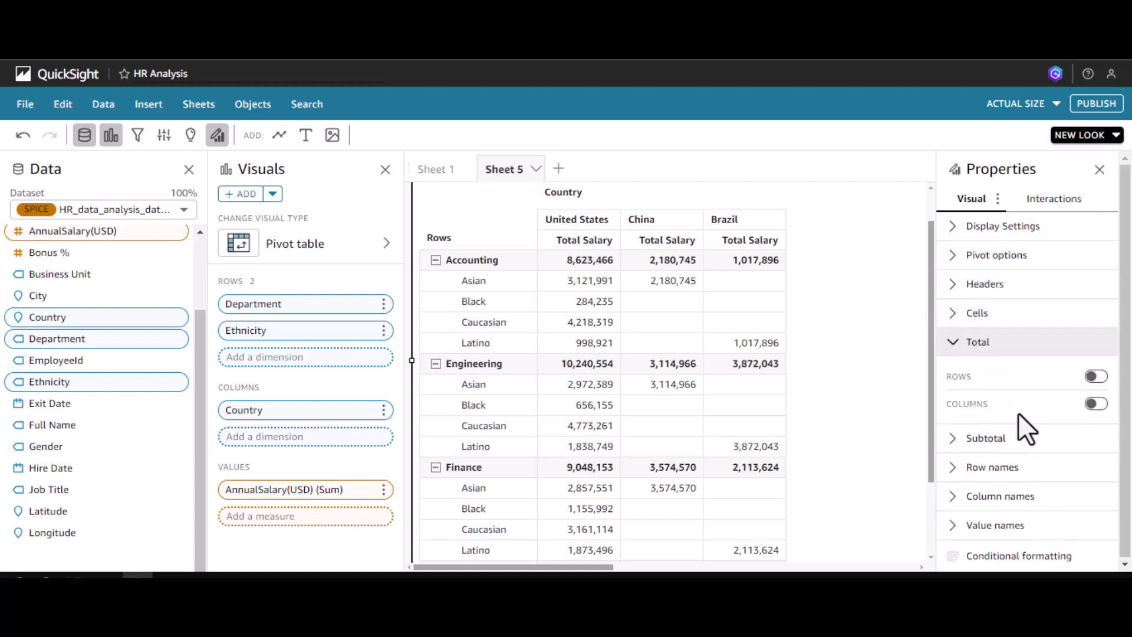
click(1097, 377)
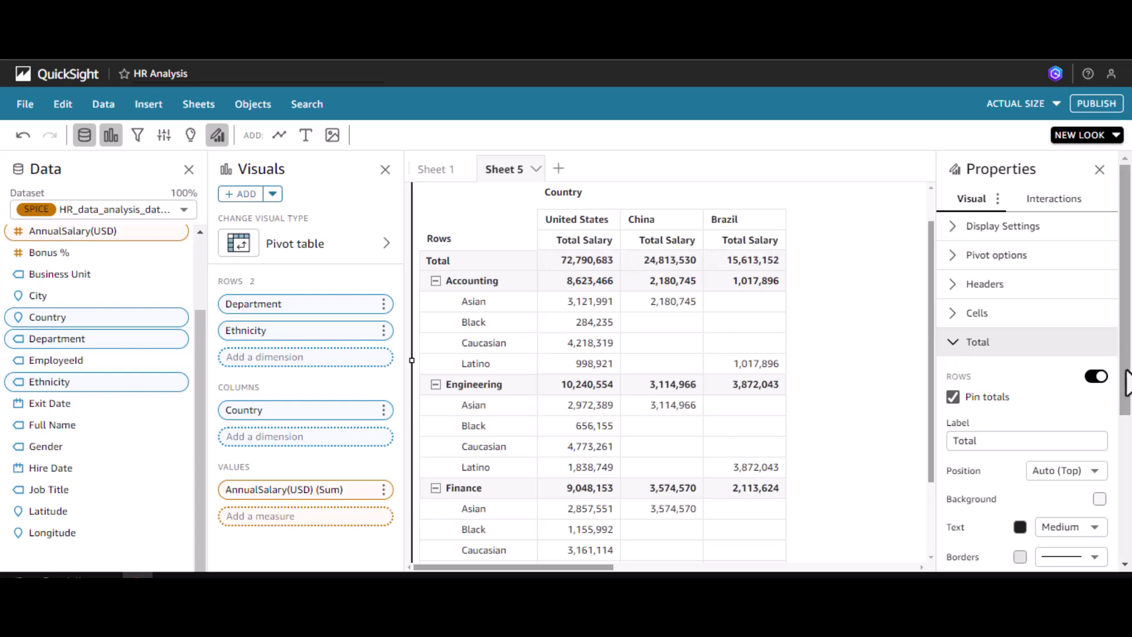
scroll(1098, 440, down, 4)
click(1097, 427)
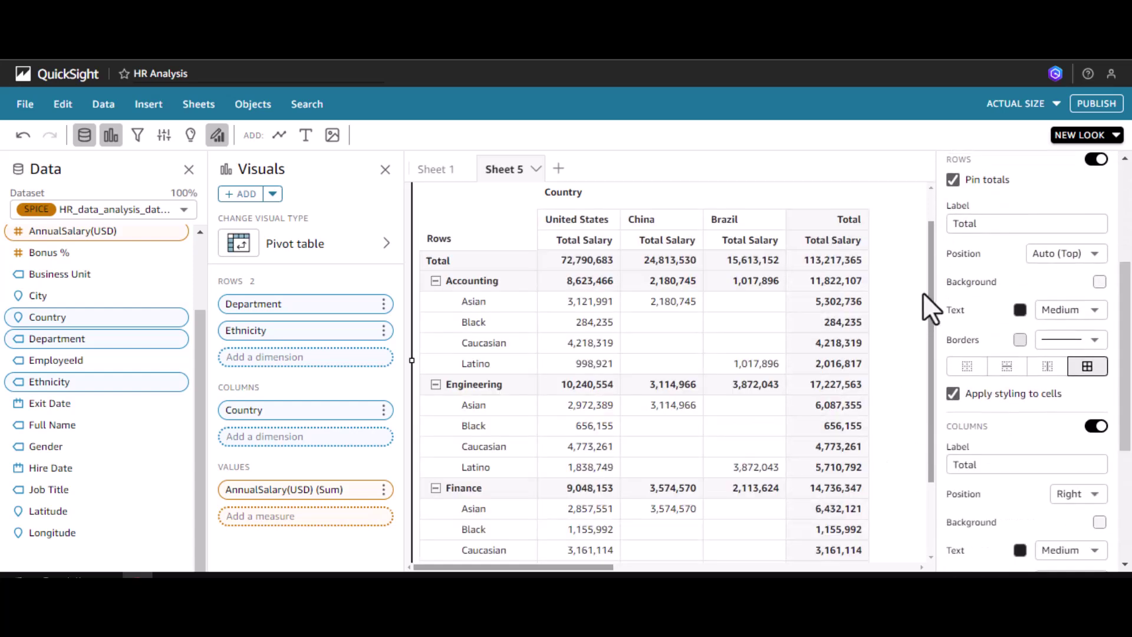
drag(931, 287, 922, 342)
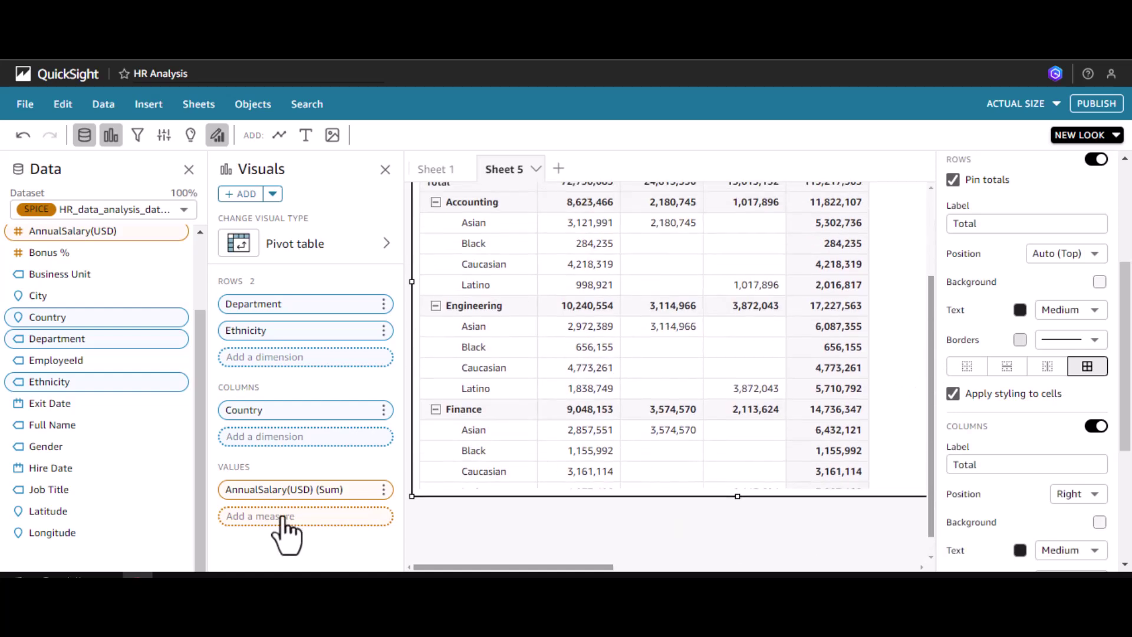
Step: Apply the Percent of total table calculation to the AnnualSalary(USD) value
click(384, 490)
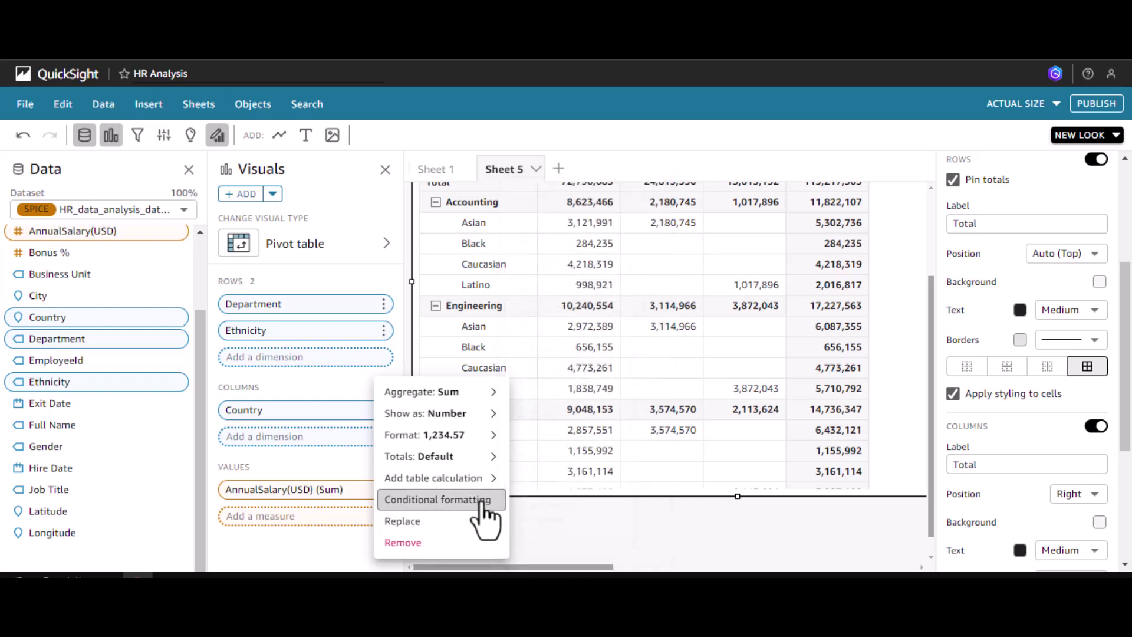
mouse_move(478, 486)
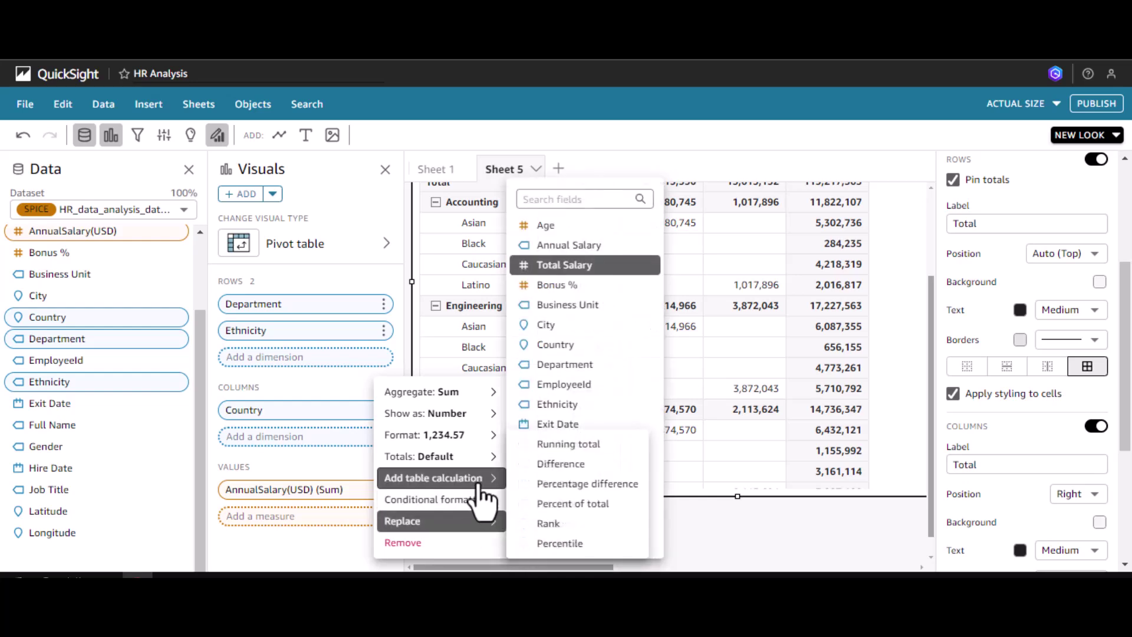
click(575, 505)
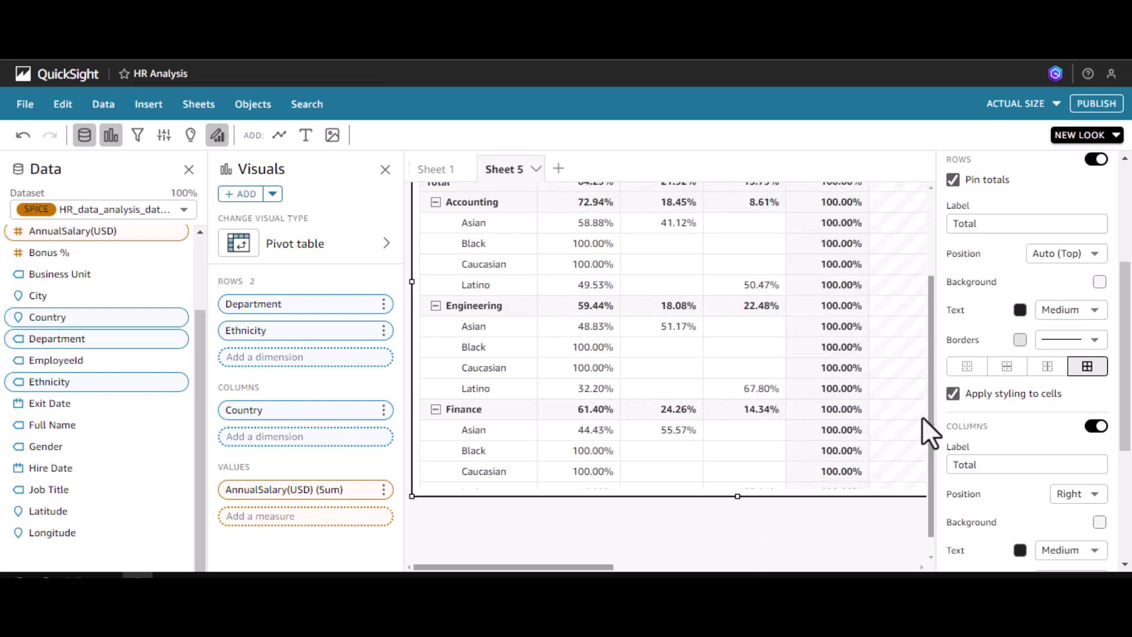
drag(931, 412, 948, 381)
Step: Set the salary value's Percent of total calculation to Group across down and collapse the Accounting rows
click(384, 490)
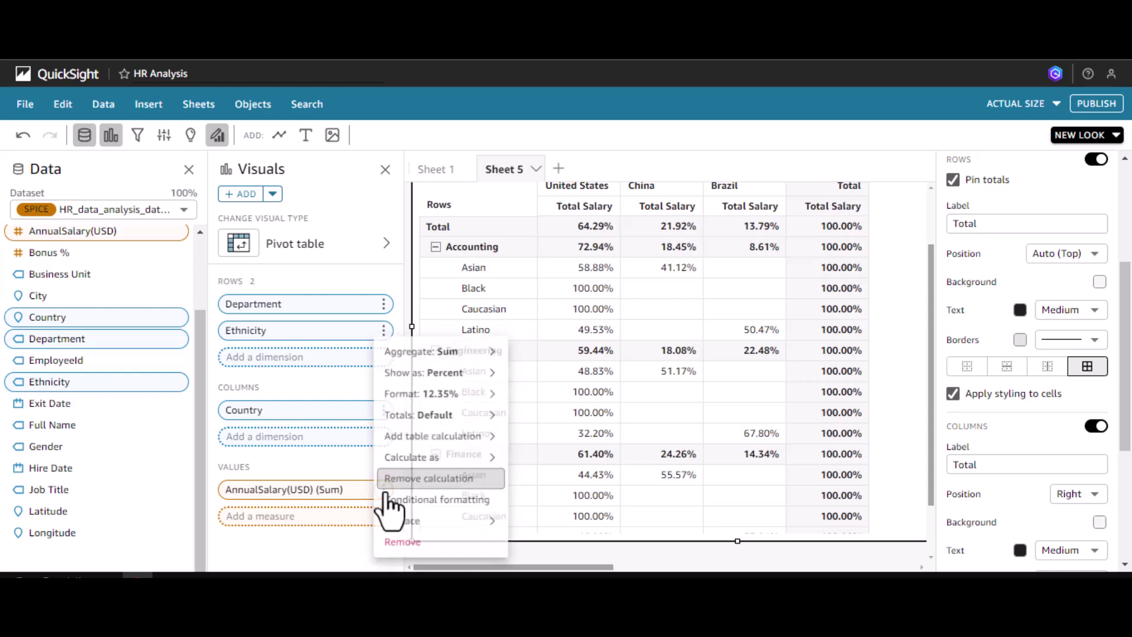
mouse_move(420, 459)
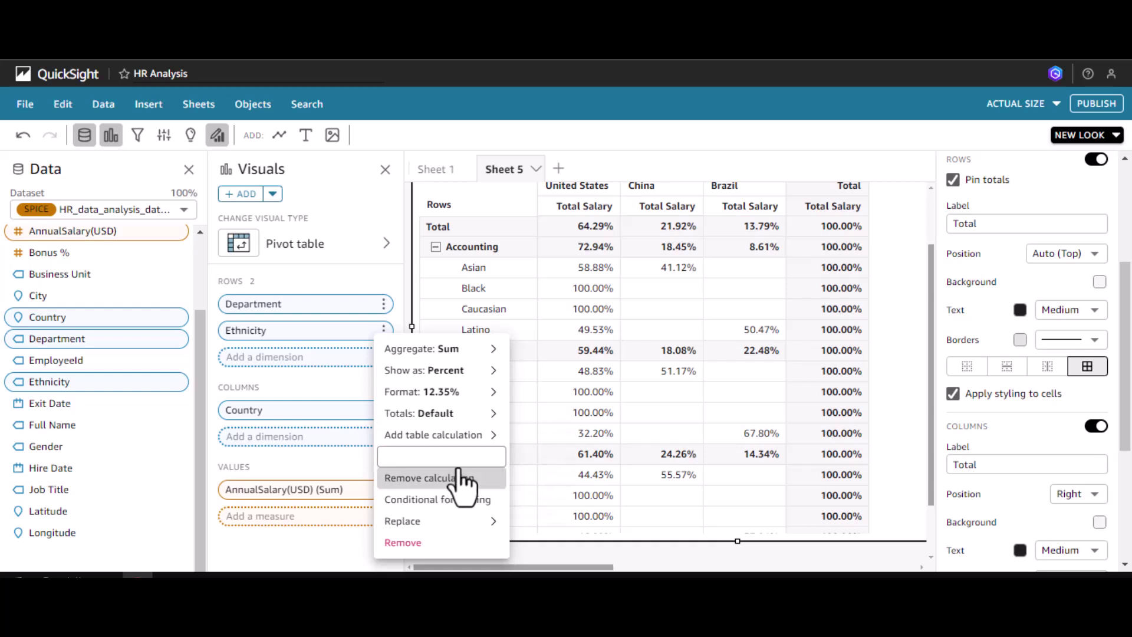
mouse_move(468, 459)
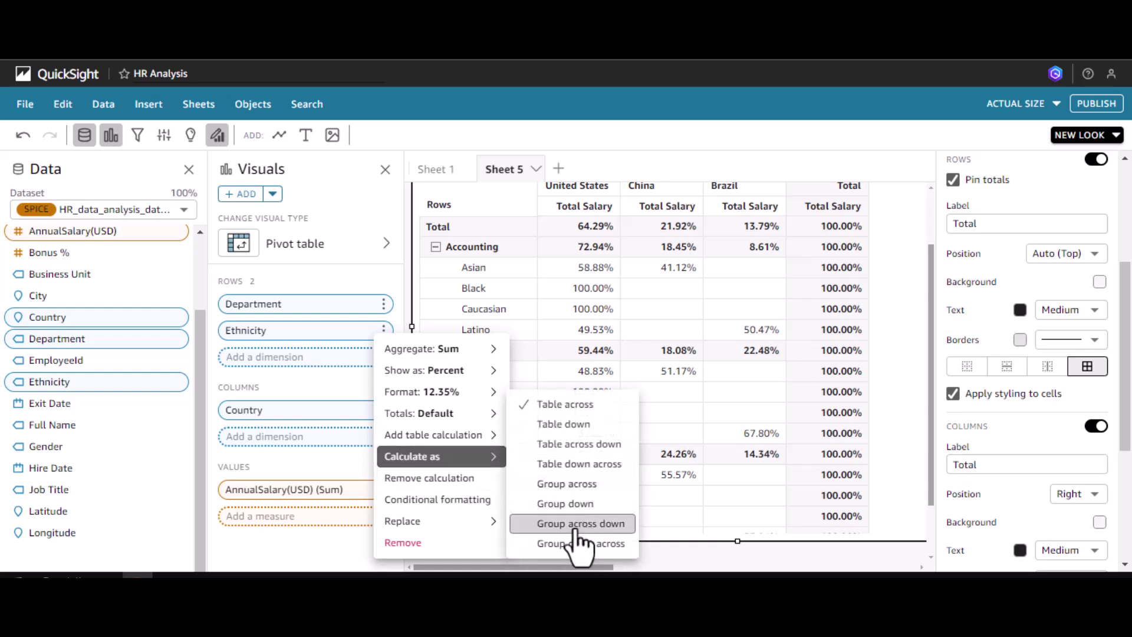
click(631, 523)
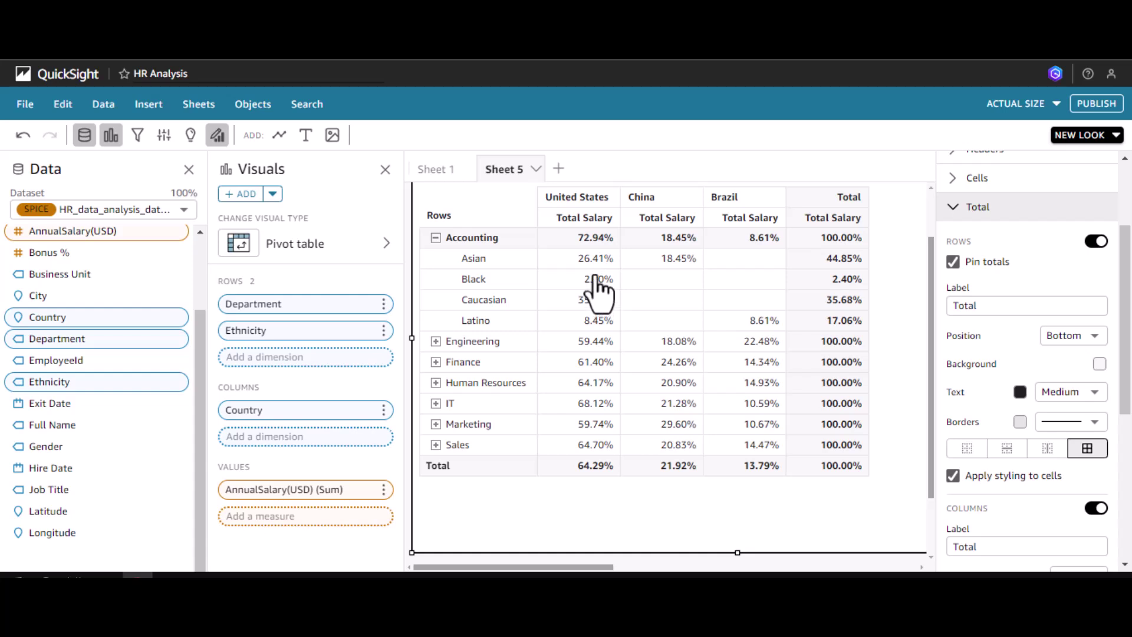
click(436, 237)
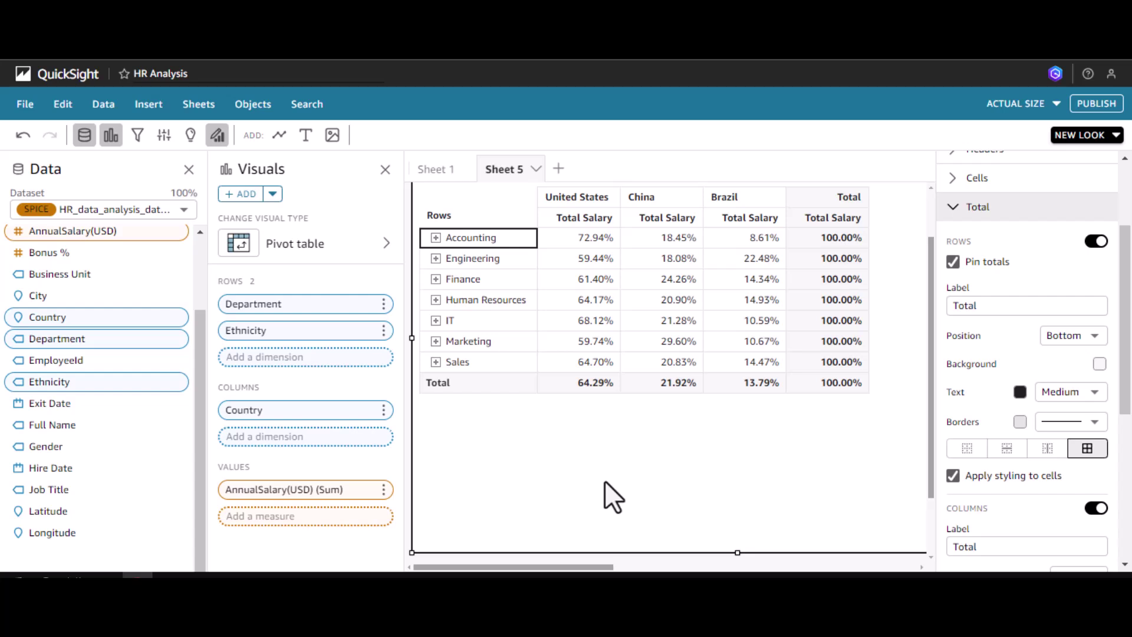
Step: On Sheet 1, widen the pivot table visual and remove its fourth and fifth salary values, Diff and % Diff
click(436, 170)
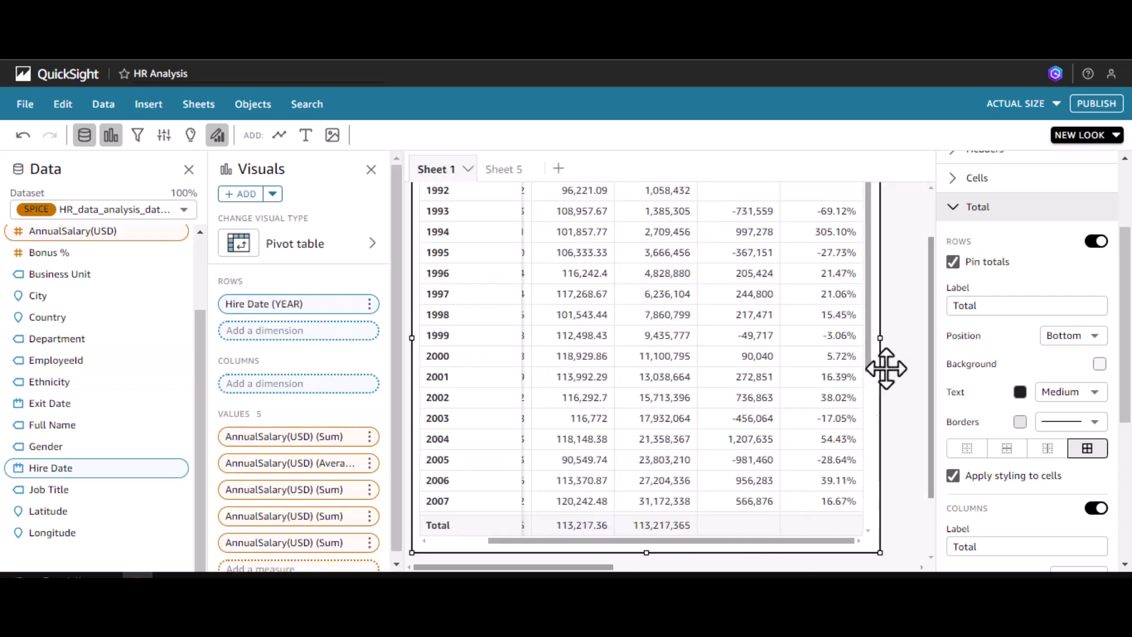
drag(880, 334, 929, 331)
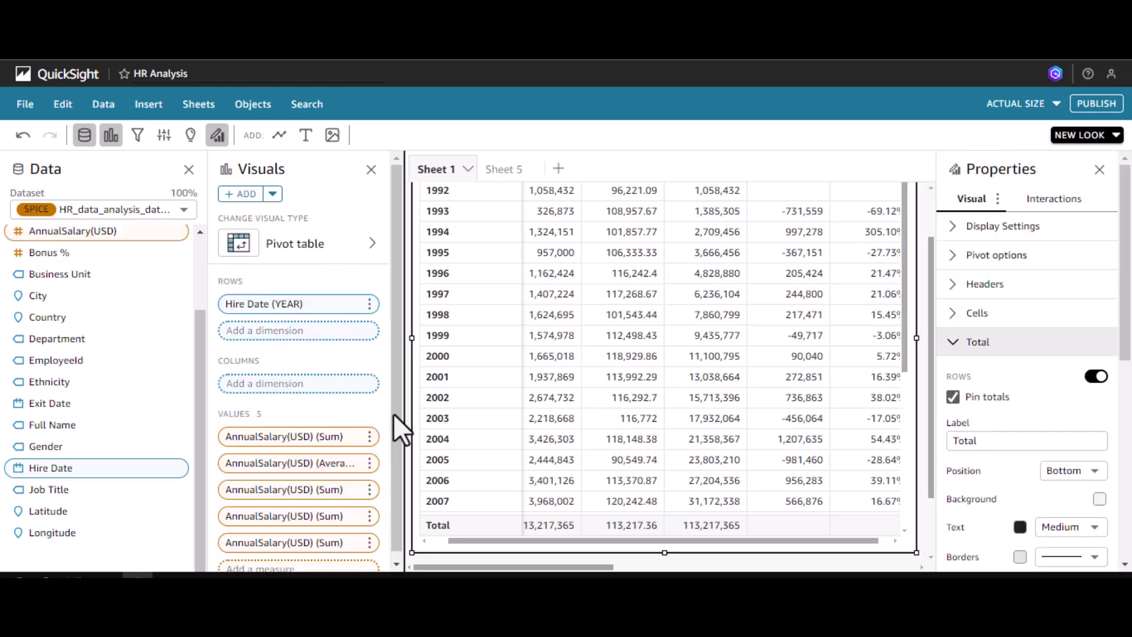
scroll(400, 492, down, 1)
click(370, 535)
mouse_move(377, 523)
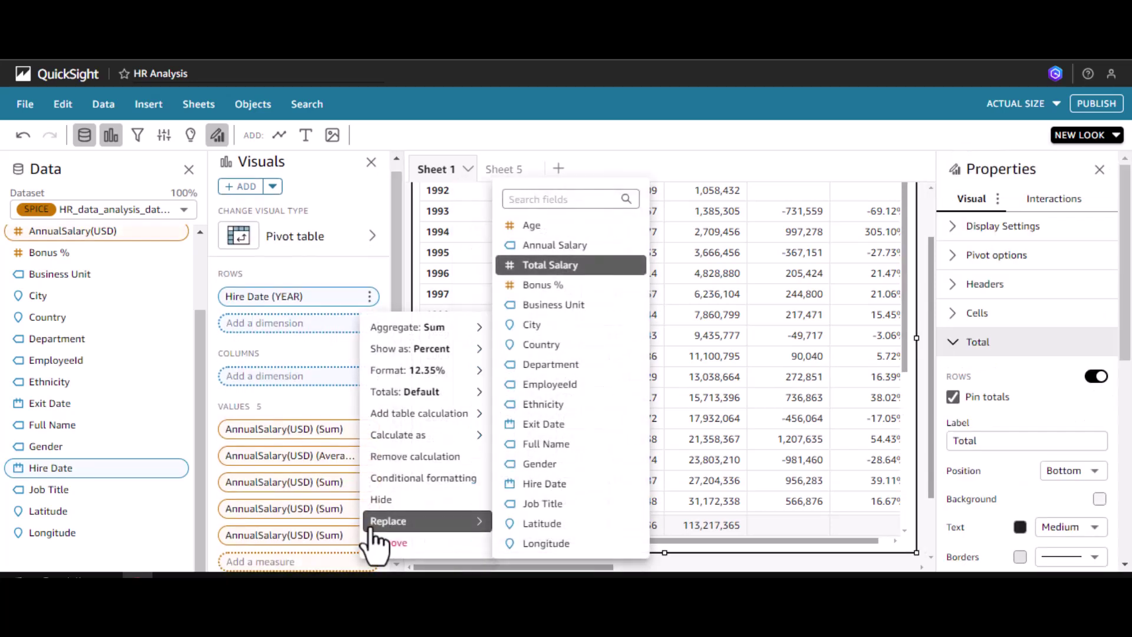
click(395, 542)
click(386, 519)
click(402, 542)
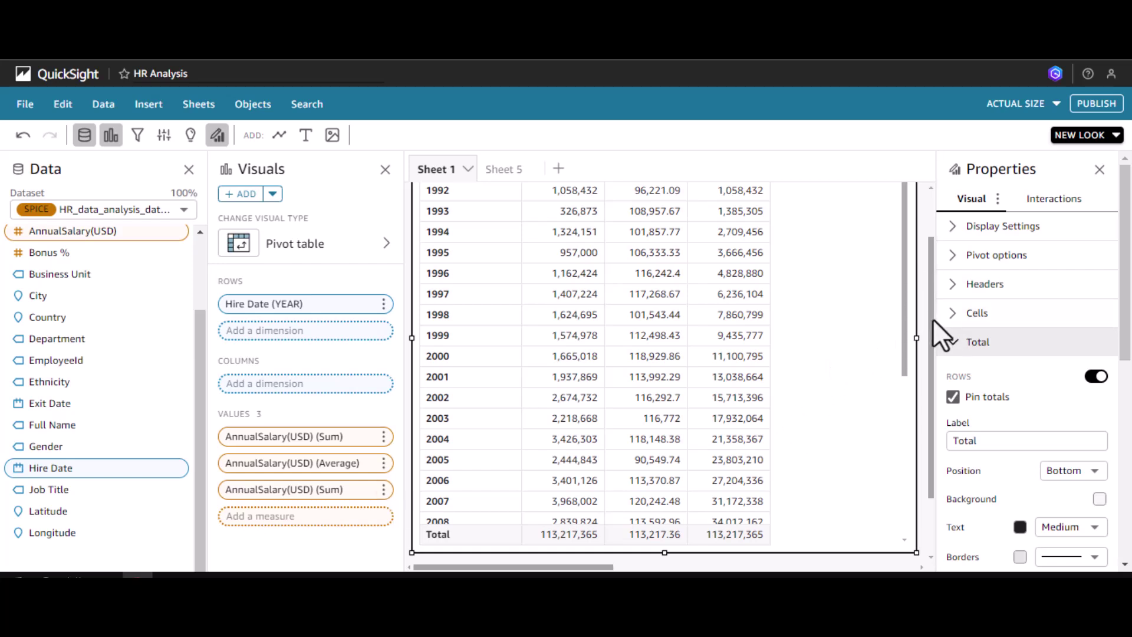
Step: Change the third salary value's table calculation from Running total to Rank
drag(932, 316, 937, 227)
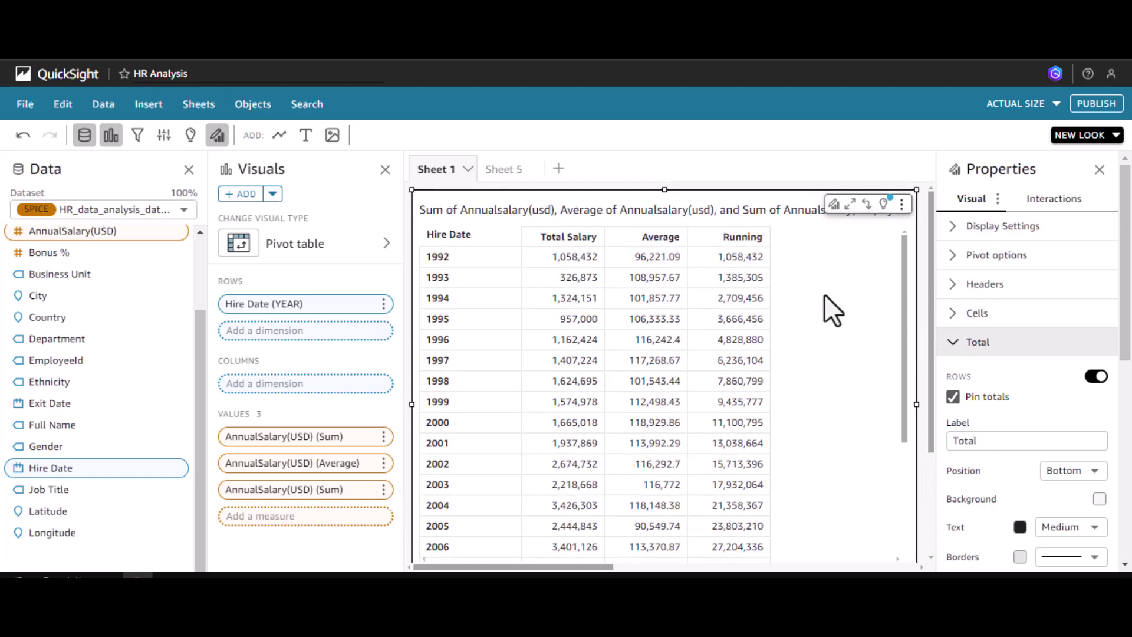
click(383, 490)
mouse_move(489, 416)
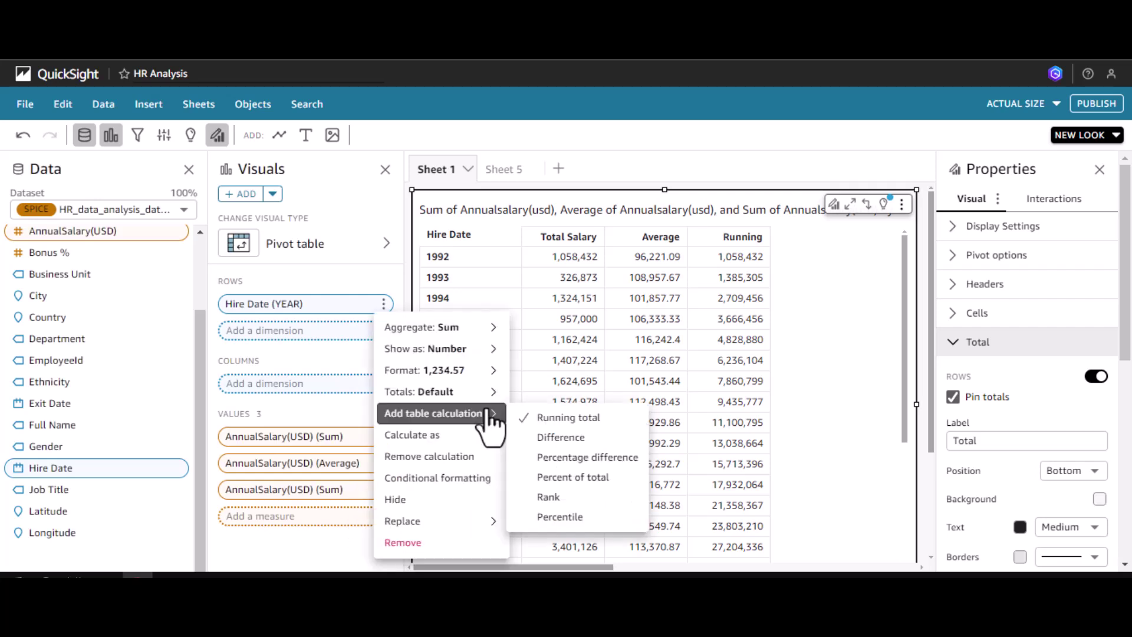
click(584, 498)
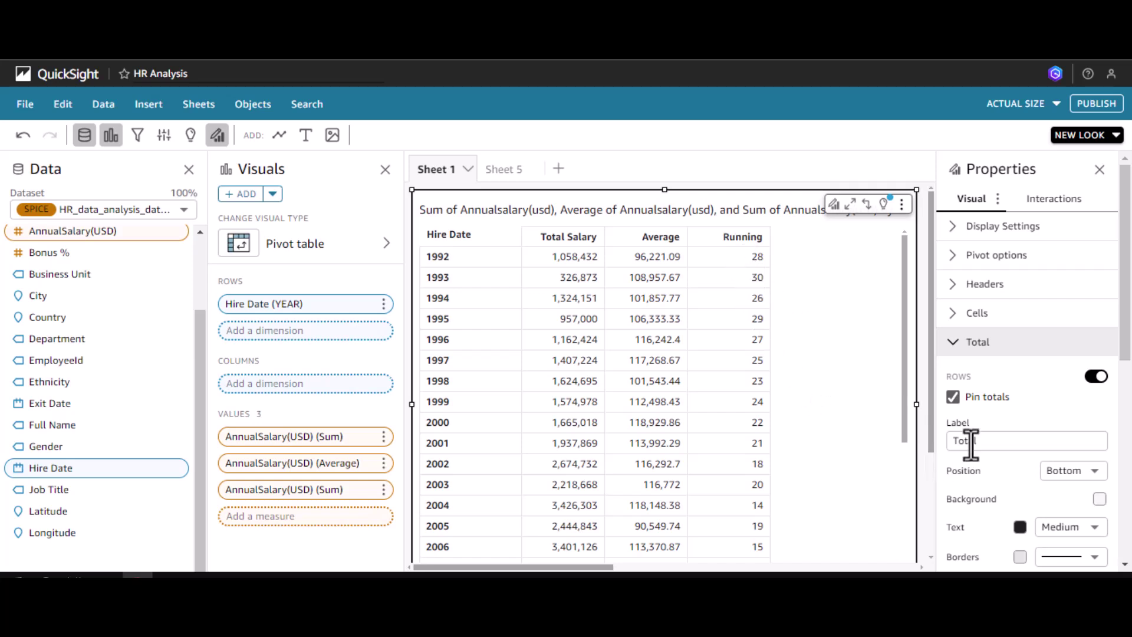
Step: Rename the third value, the ranked AnnualSalary(USD) sum, to Rank in the pivot table's value names
click(962, 343)
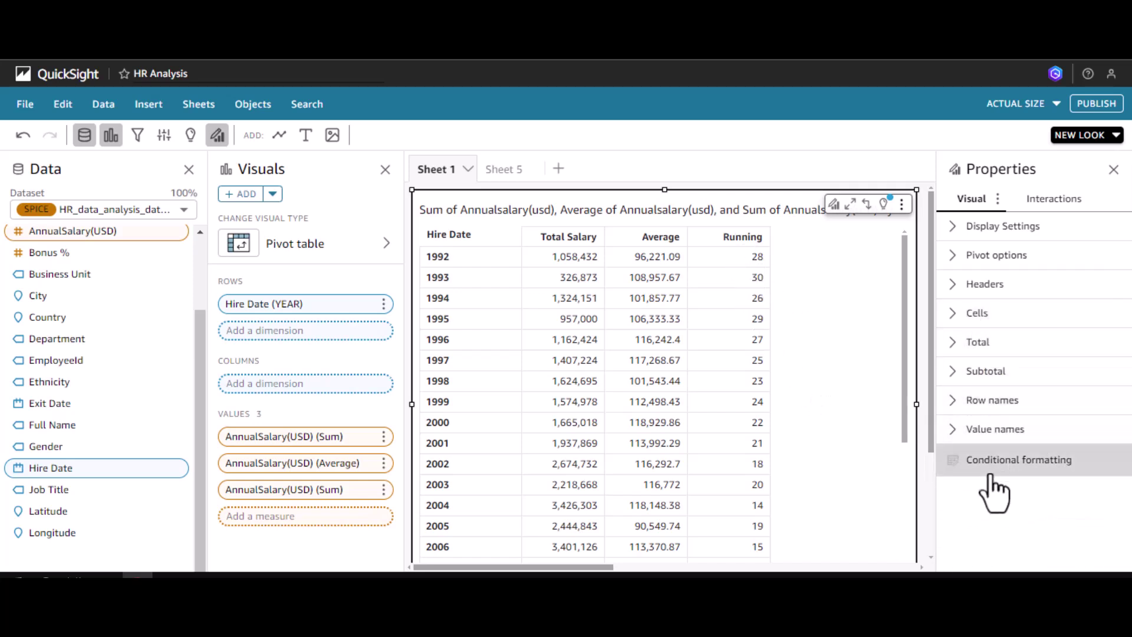
click(953, 441)
drag(1123, 522, 1123, 575)
drag(1028, 514, 928, 522)
key(BackSpace)
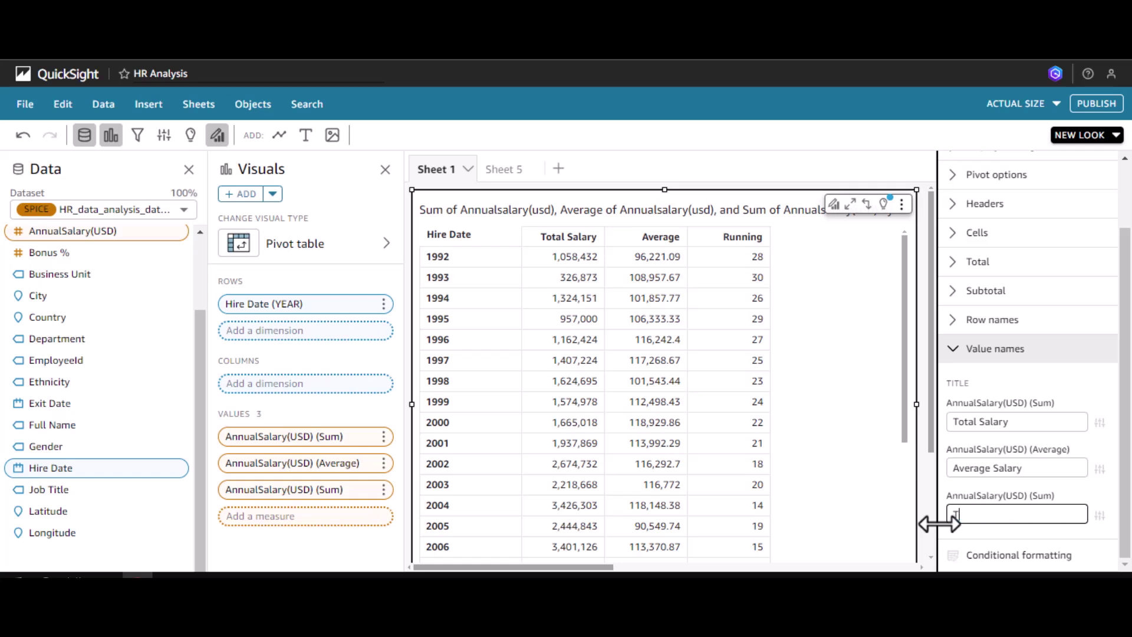
text(Ran)
click(826, 387)
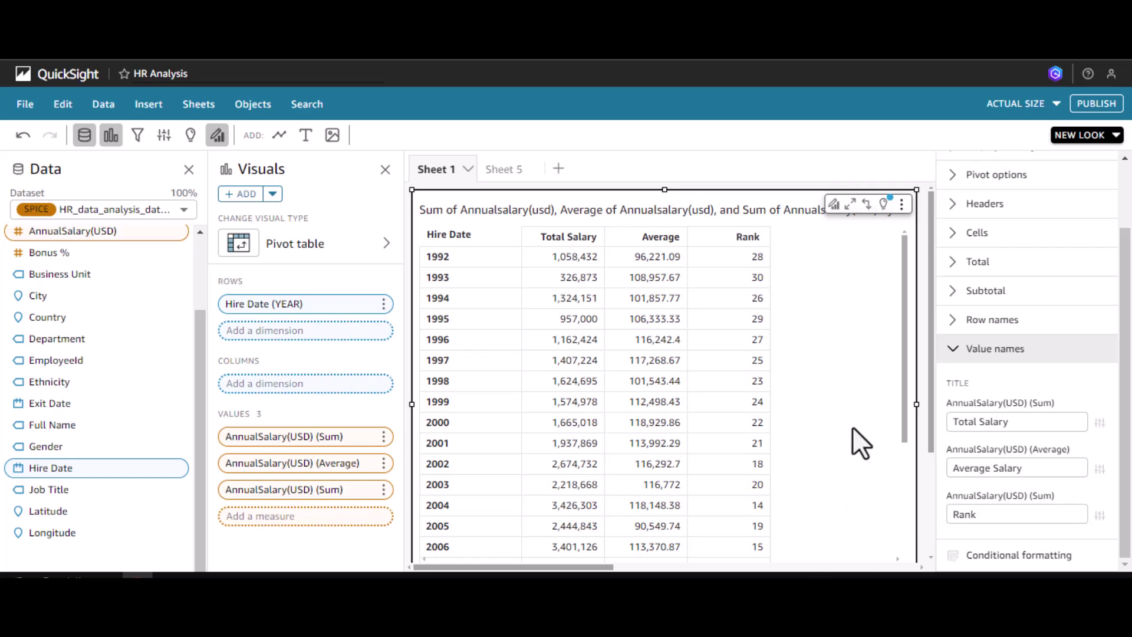
Step: Sort the pivot table's hire years by the Rank column in descending order and check the ranking through to the total row
click(757, 237)
click(792, 275)
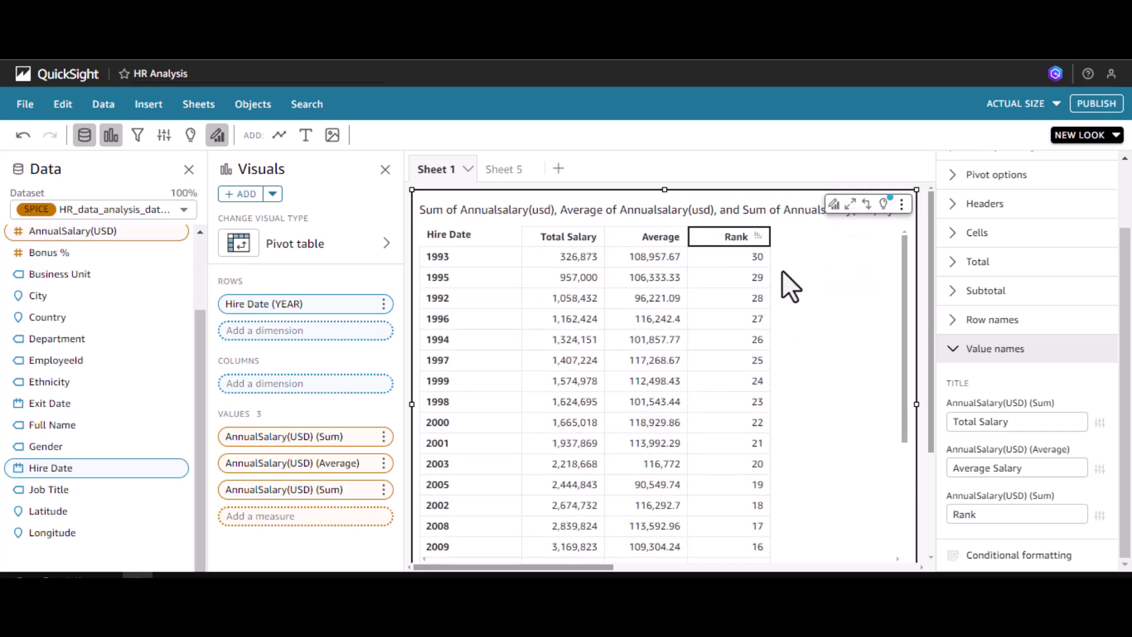
drag(901, 325, 917, 505)
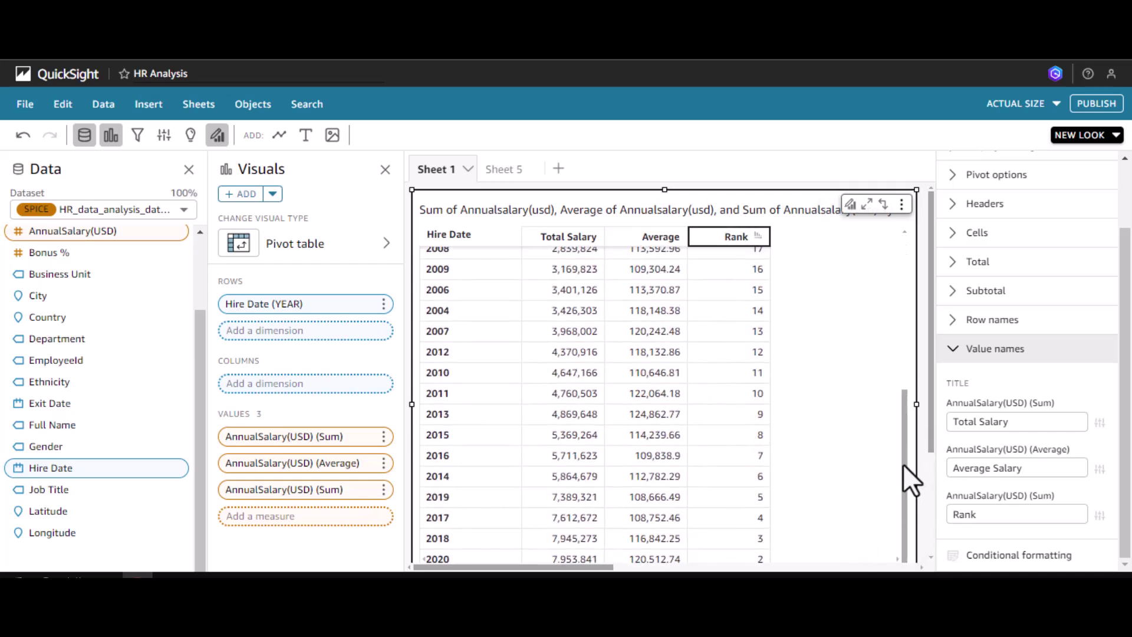
scroll(910, 479, up, 1)
scroll(910, 479, down, 1)
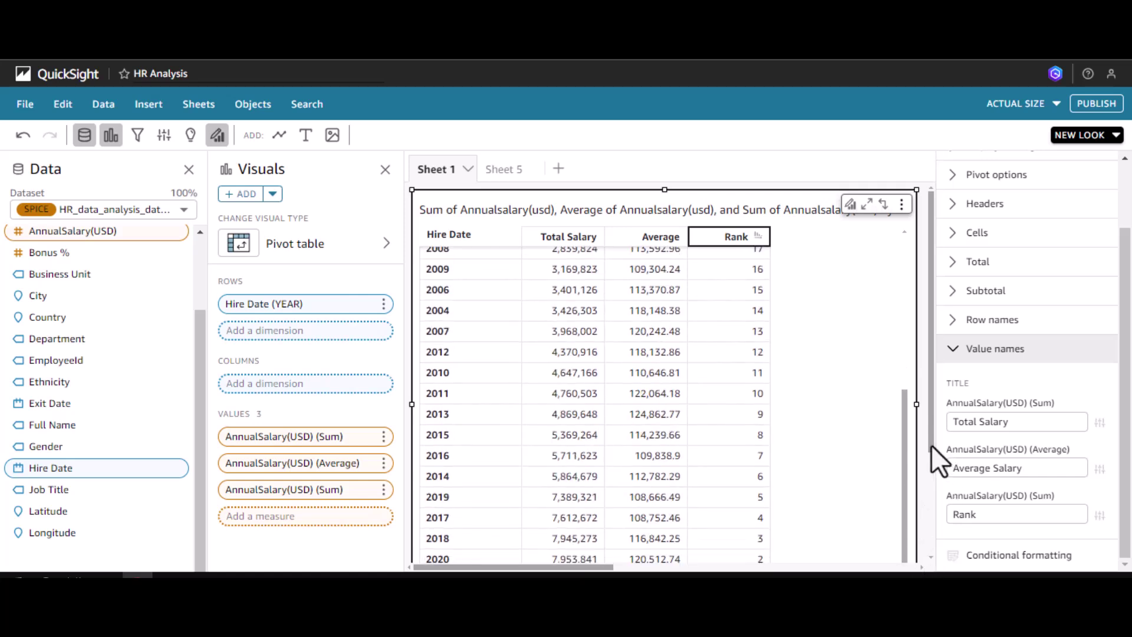
scroll(932, 466, down, 2)
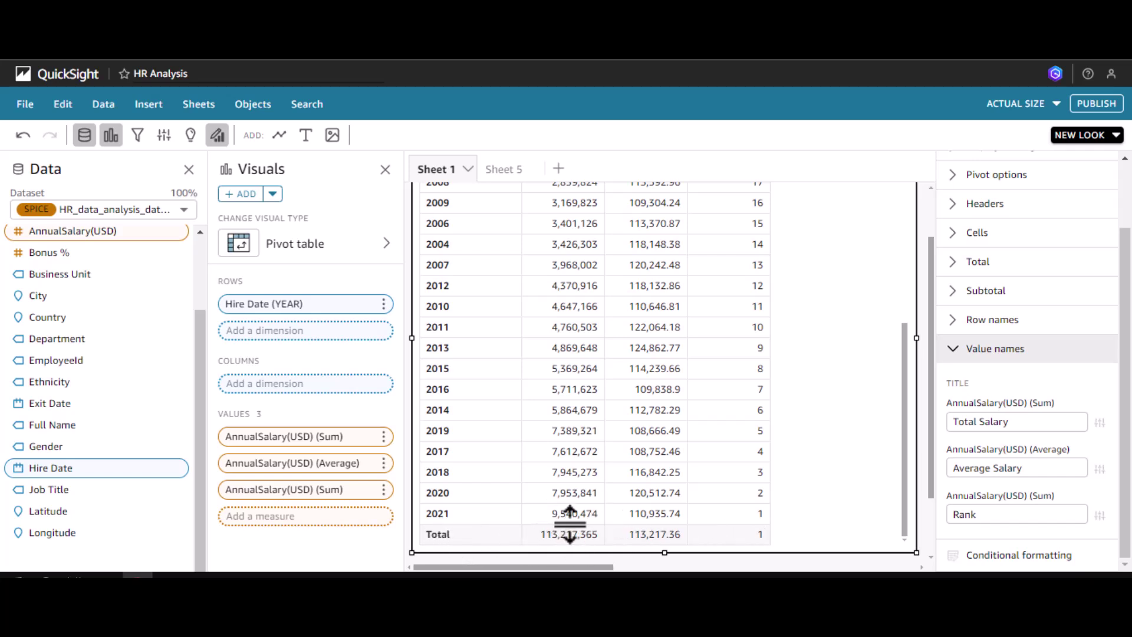
drag(904, 396, 875, 183)
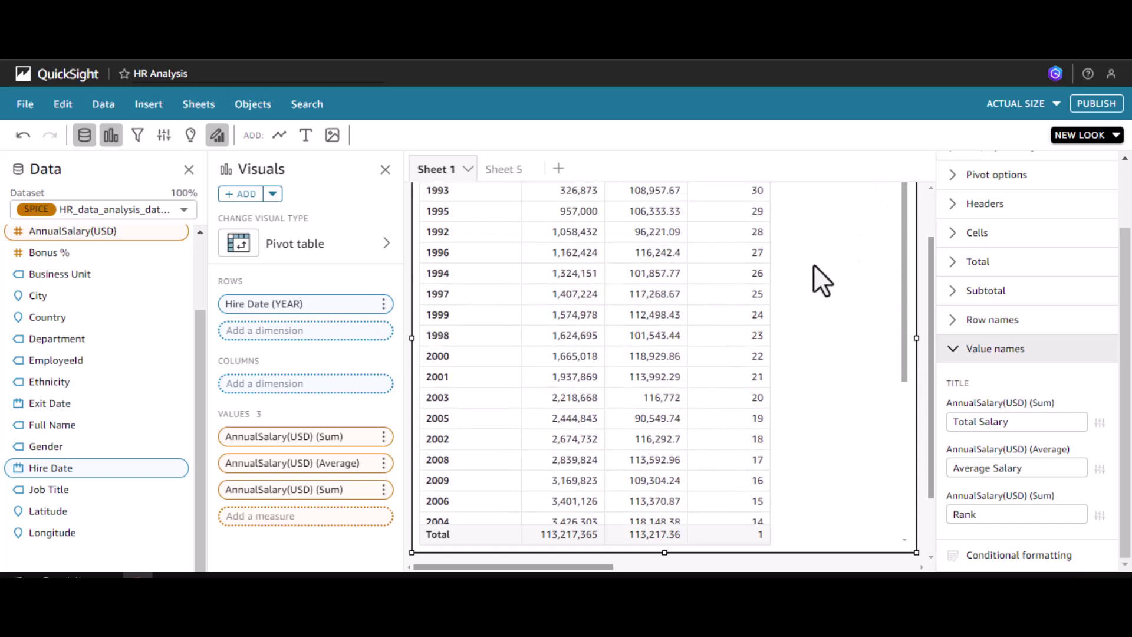